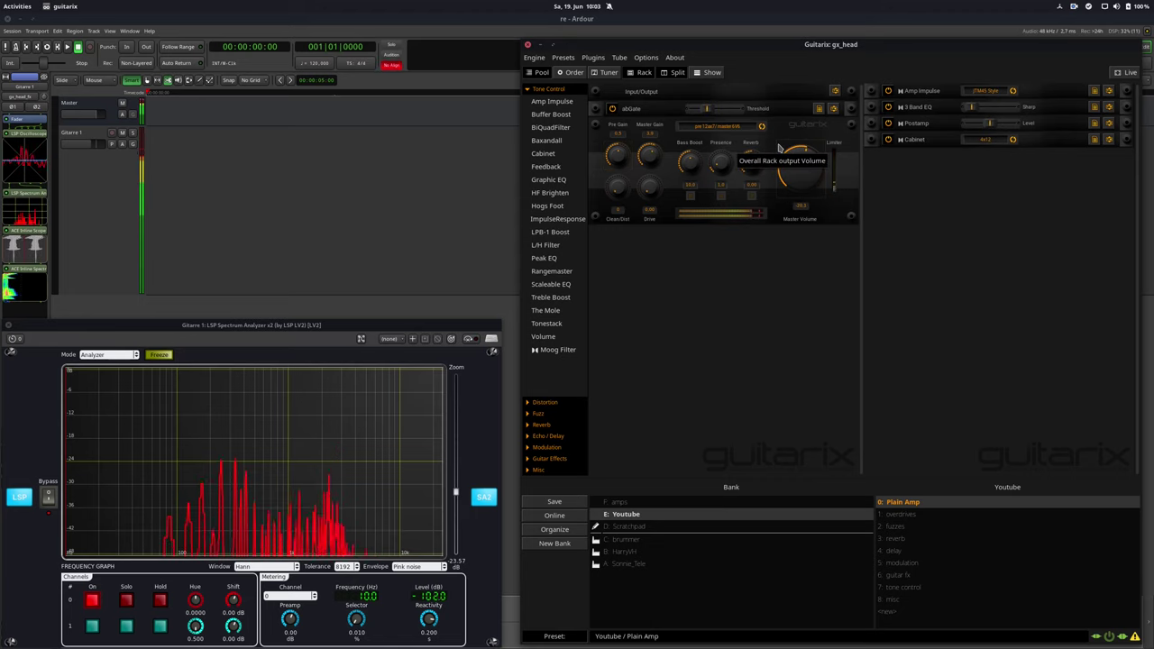
Audition a different amp tube model, lowering the master volume first and raising it again to suit the tube.
left_click_drag(779, 147, 794, 171)
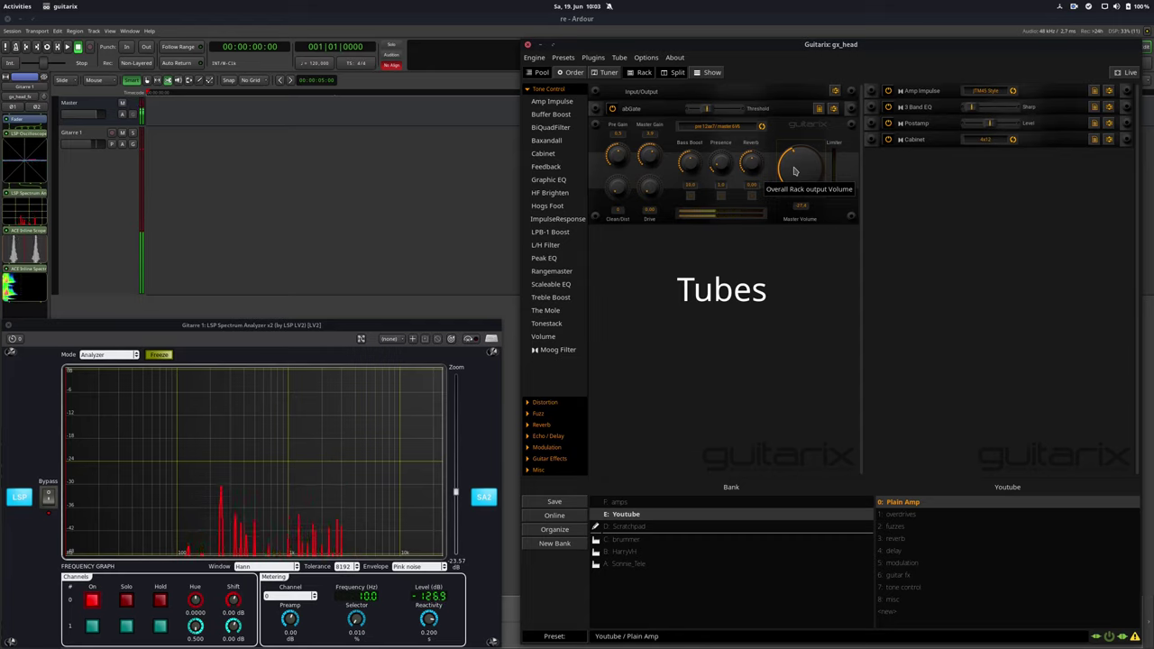
left_click(719, 127)
left_click(720, 142)
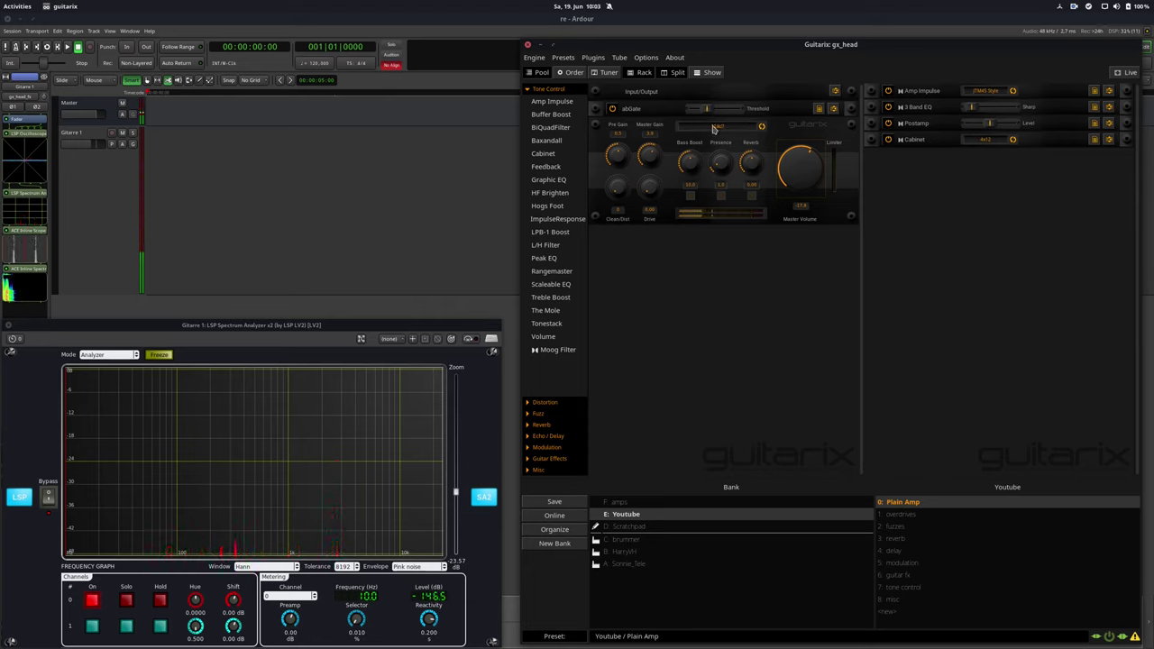
left_click_drag(806, 165, 802, 130)
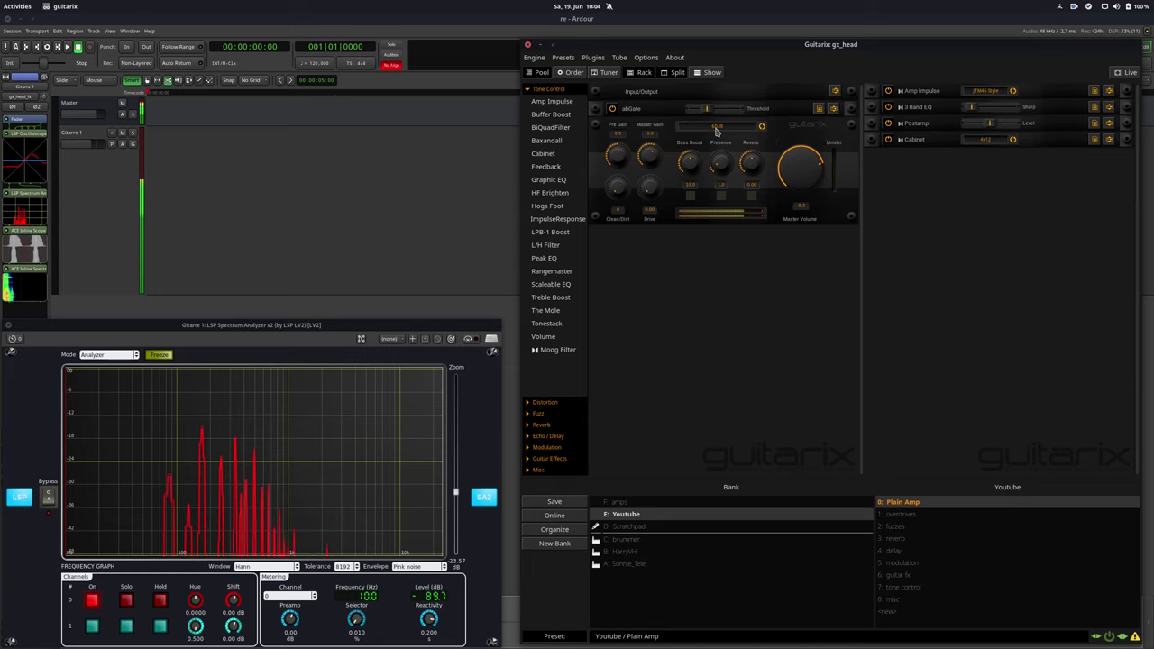
Audition the 6C16 and 6V6 tube models in turn, readjusting the master volume for each.
scroll(802, 195, "down", 3)
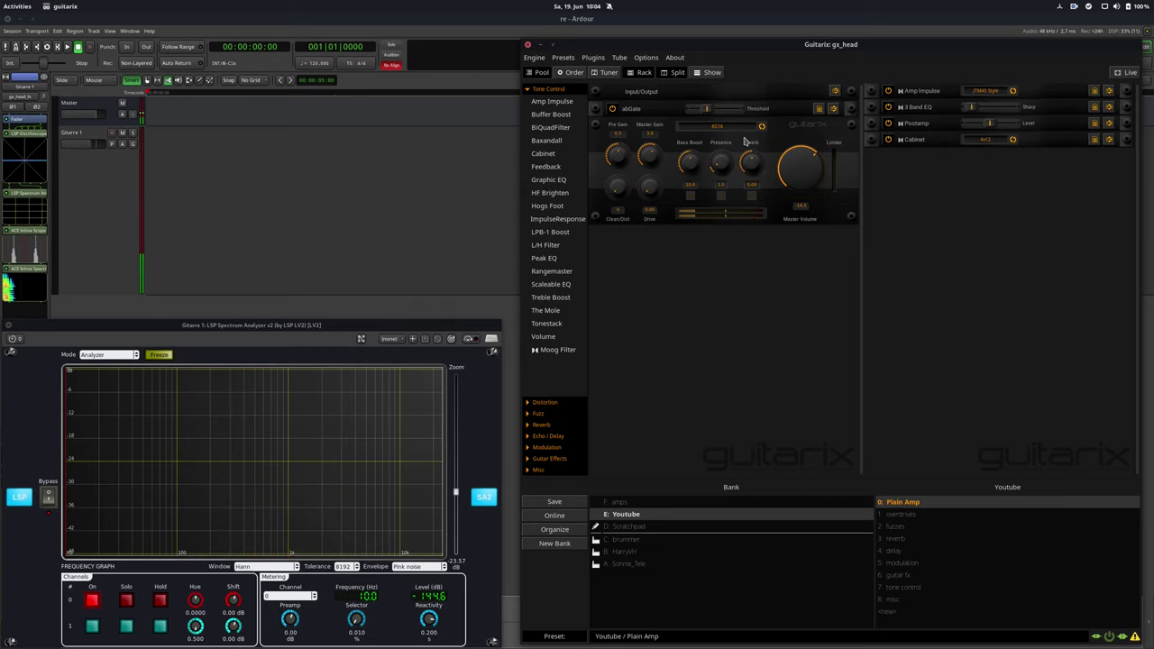
scroll(780, 169, "up", 5)
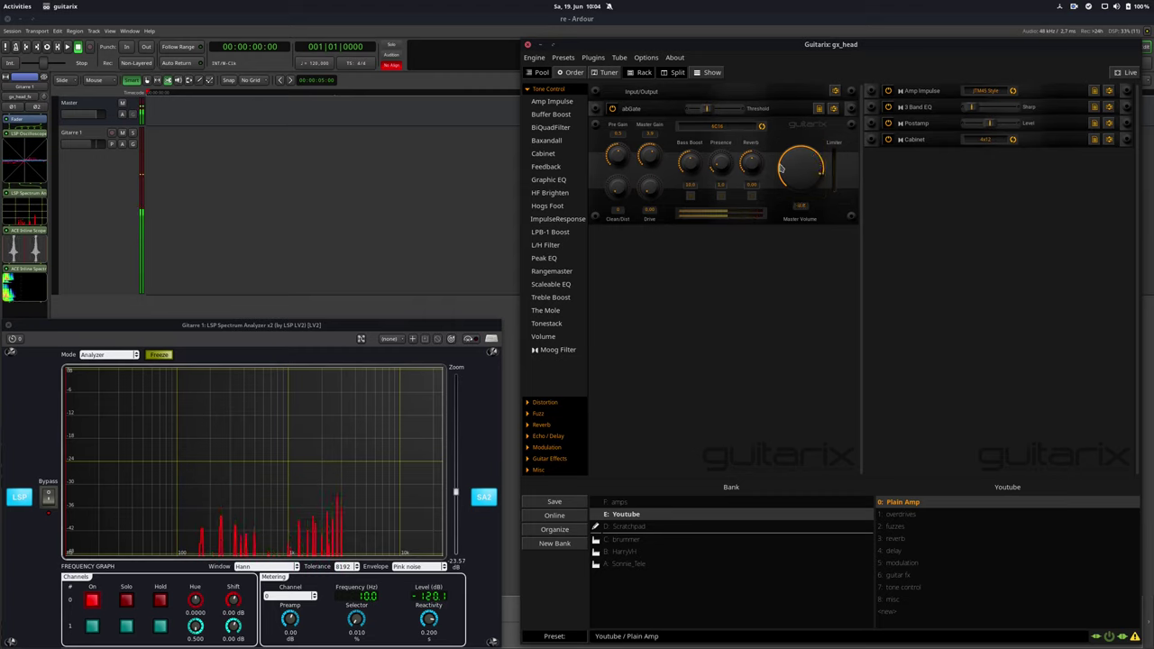
scroll(780, 169, "up", 2)
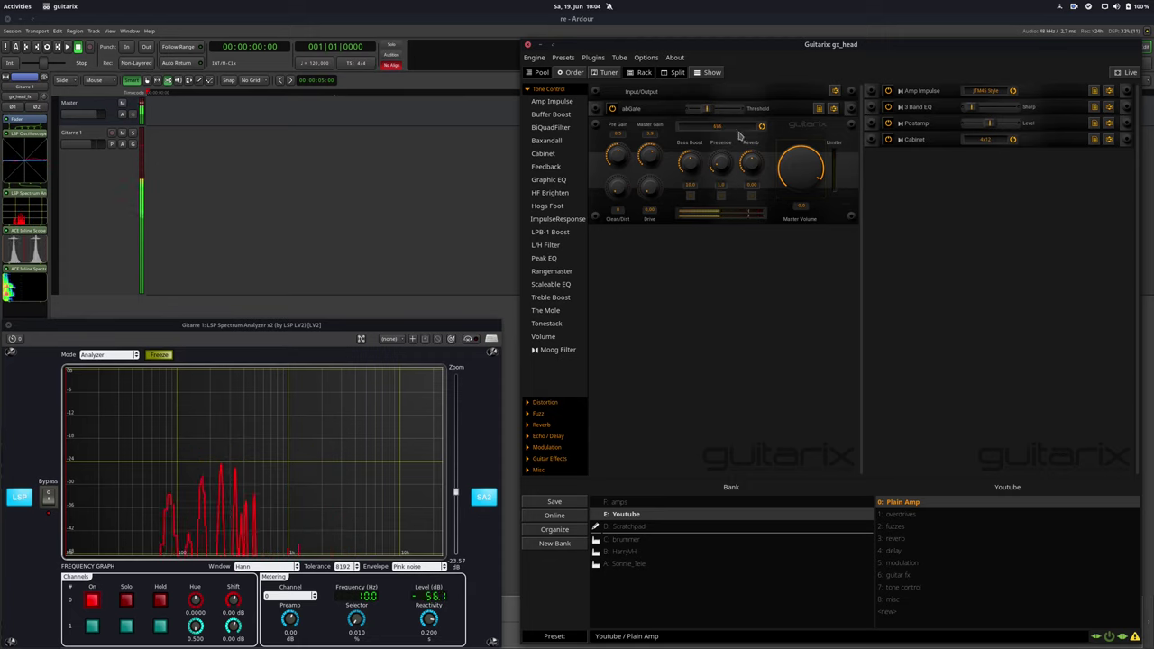
scroll(794, 191, "down", 3)
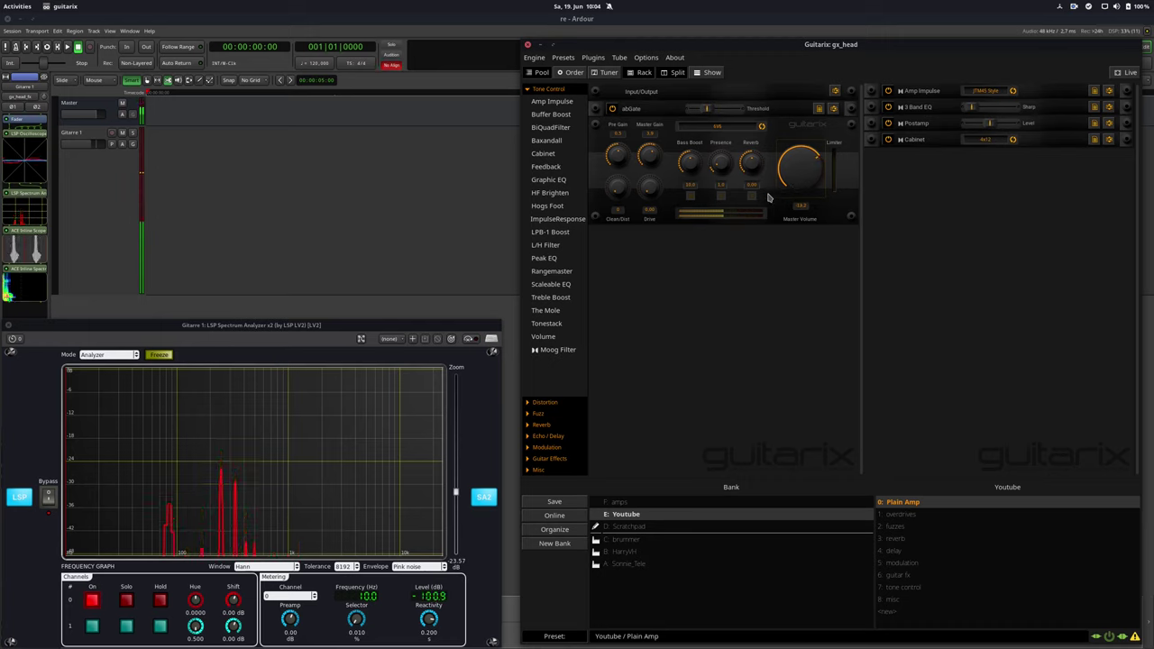
scroll(786, 195, "down", 2)
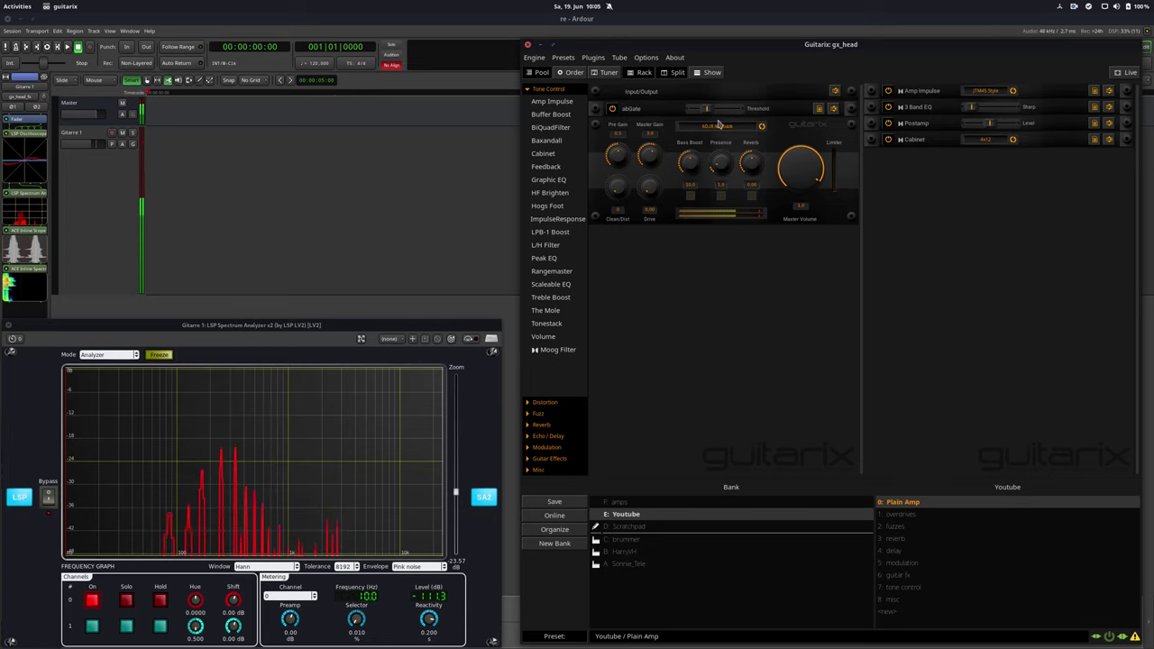
Audition the combined preamp and power tube models, starting with pre 12ax7/ master 6V6, and reduce the master volume.
scroll(711, 127, "down", 1)
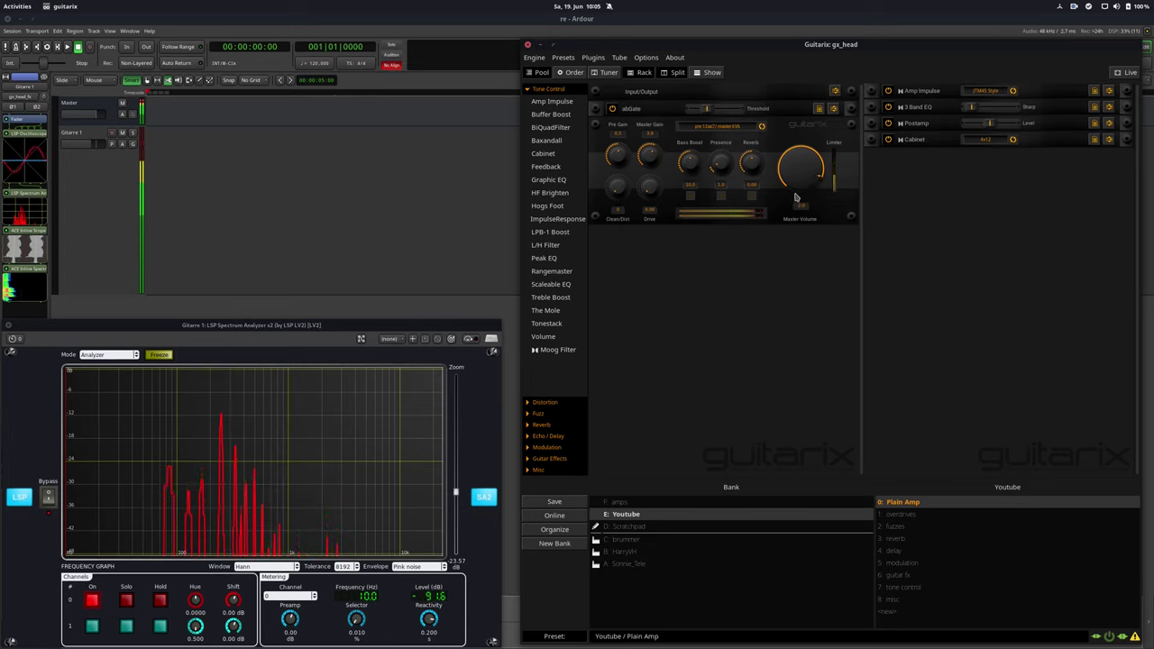
scroll(801, 204, "down", 3)
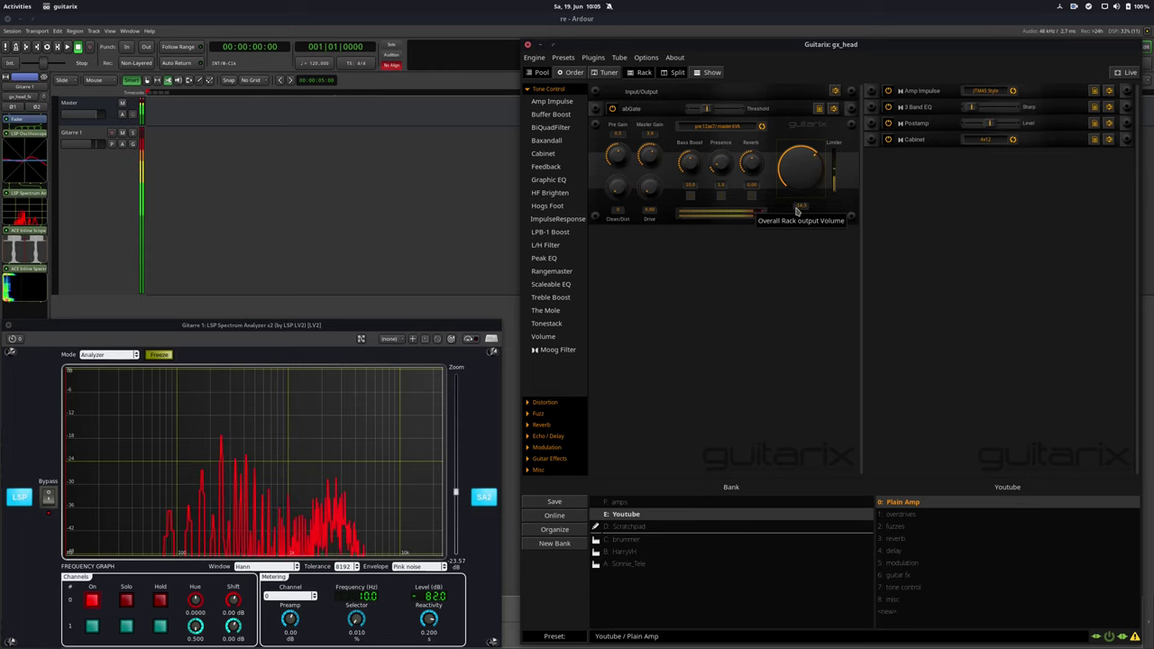
scroll(781, 198, "down", 1)
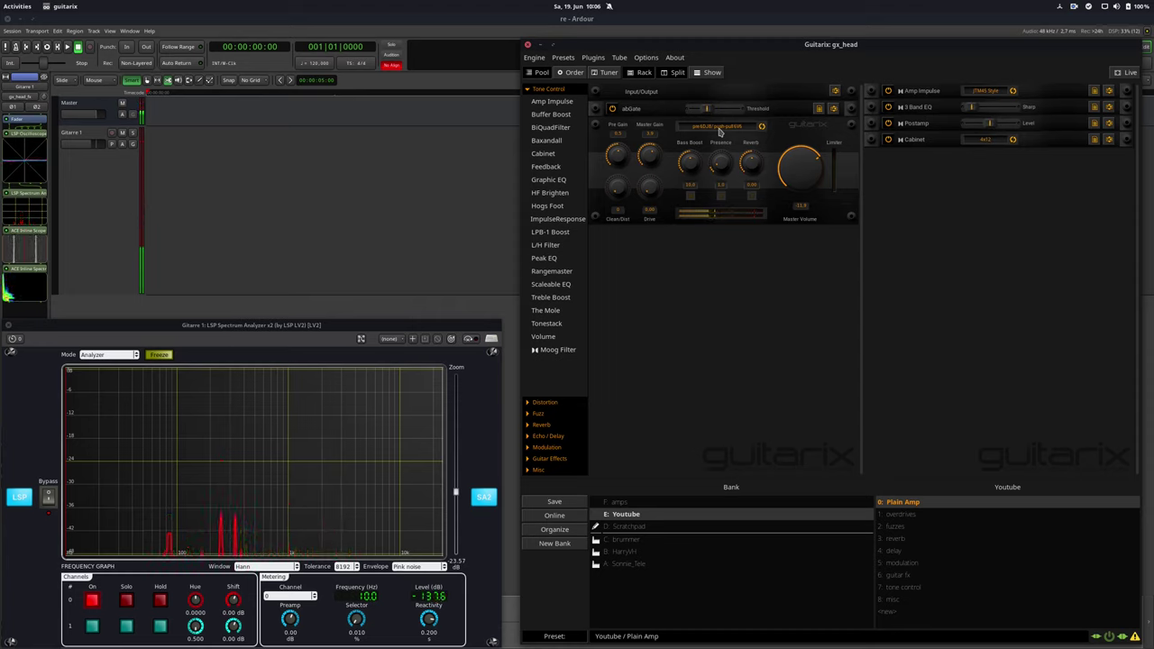
Cycle past the end of the tube models to 12ax7 and set the master volume to about -14.
scroll(720, 132, "down", 1)
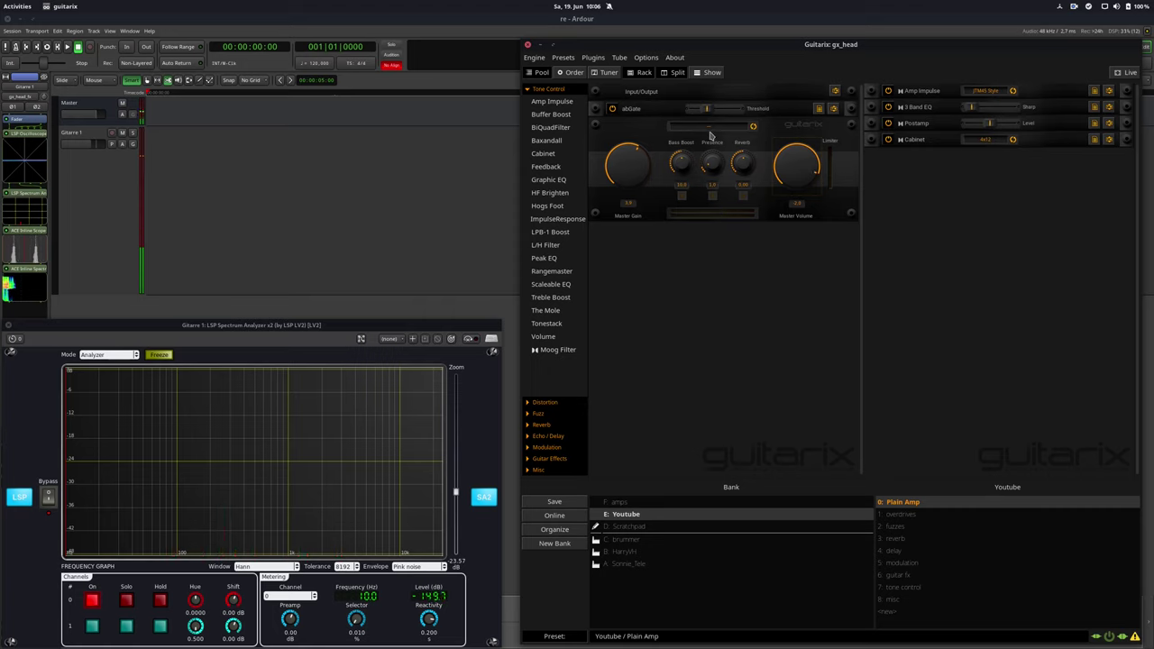
scroll(712, 131, "down", 1)
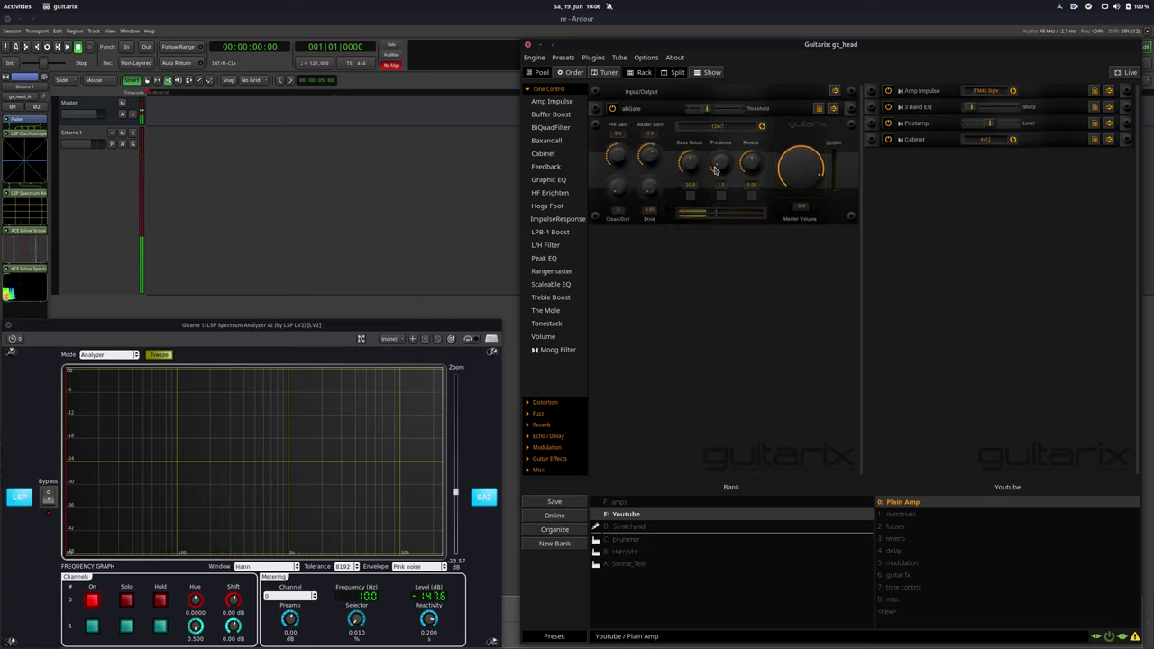
scroll(788, 180, "down", 3)
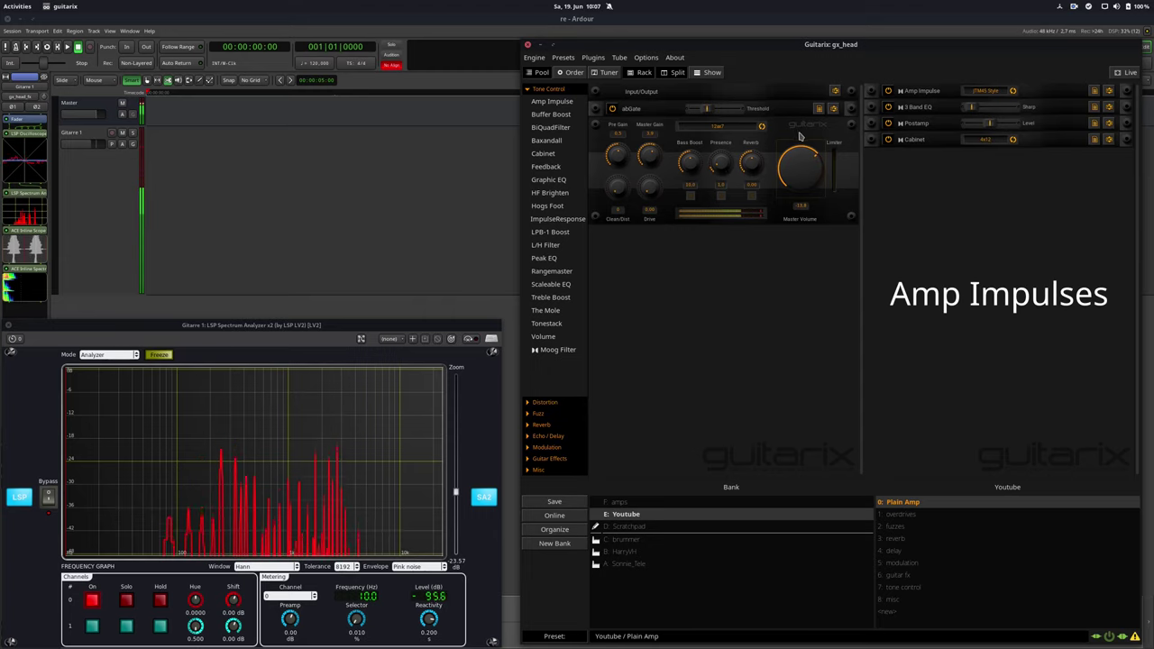
Expand the Amp Impulse unit and audition its styles from AC30 through Bassman and Tube to JTM45 Style.
left_click(1109, 90)
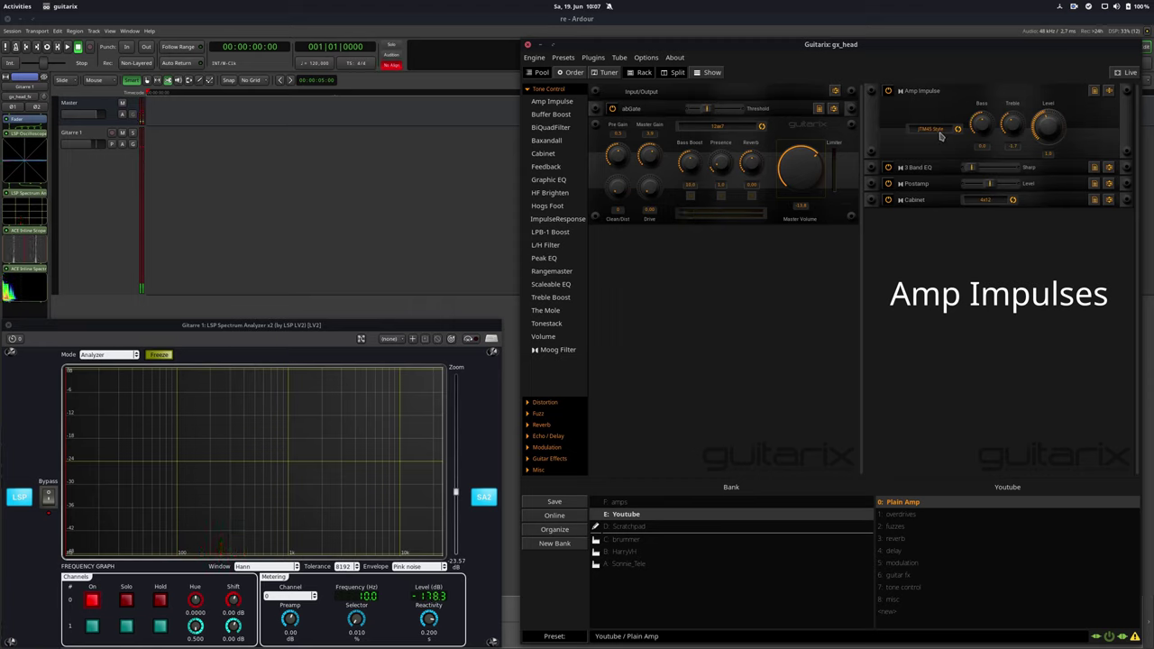
left_click(940, 131)
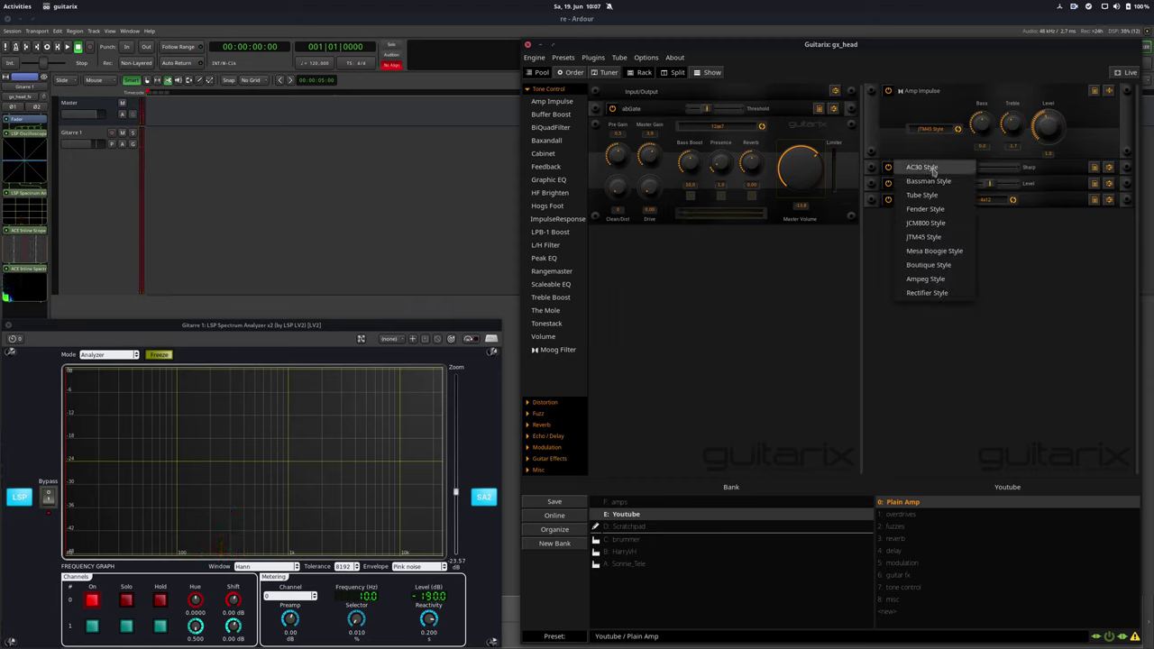
left_click(926, 170)
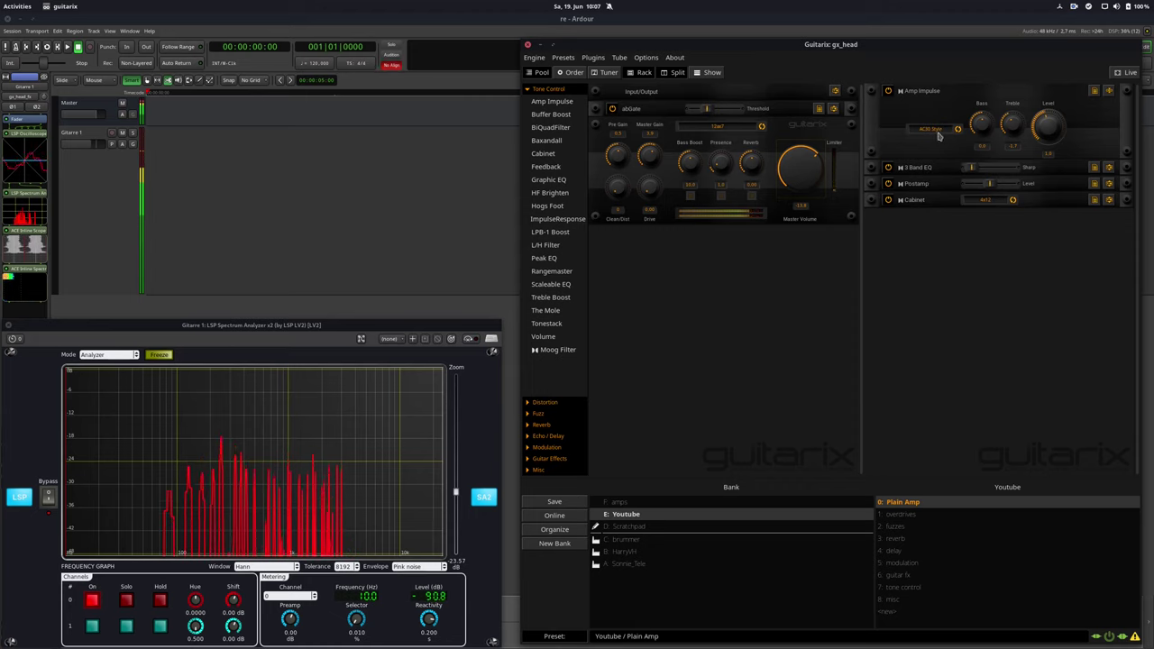
scroll(942, 130, "down", 2)
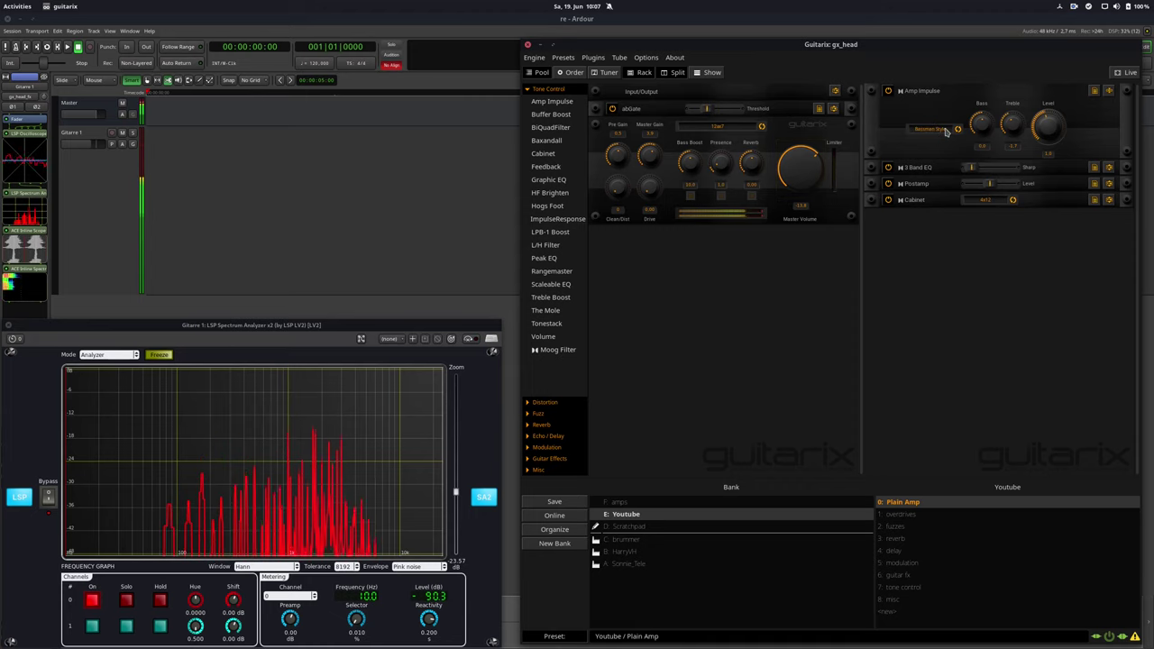
scroll(944, 131, "down", 1)
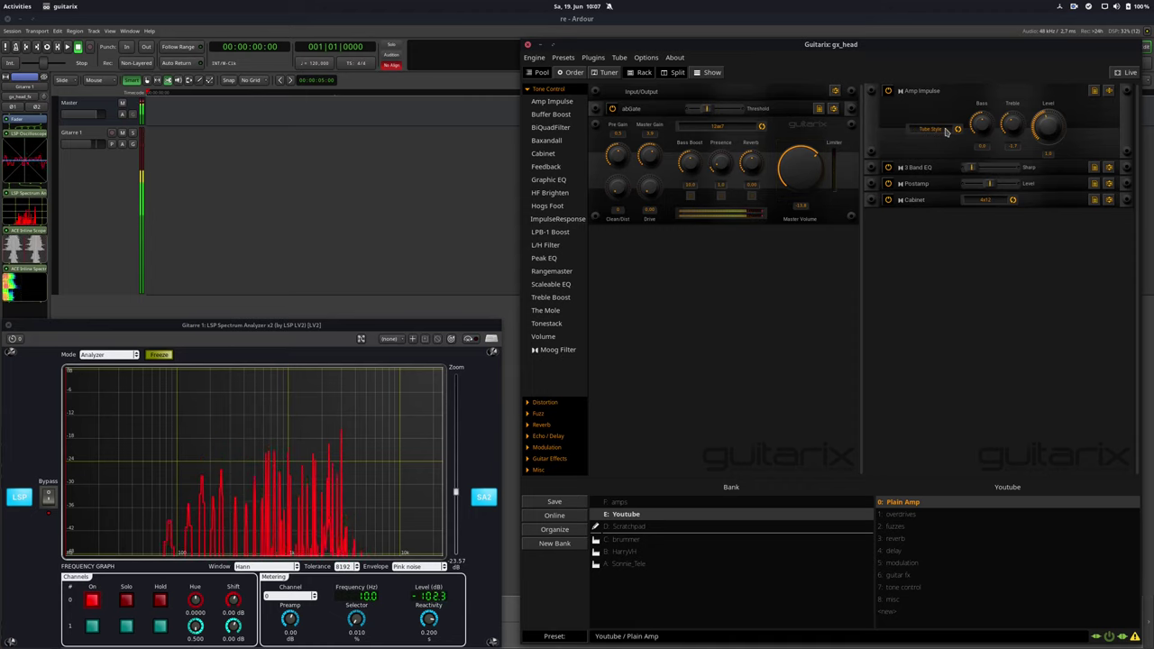
scroll(945, 132, "down", 1)
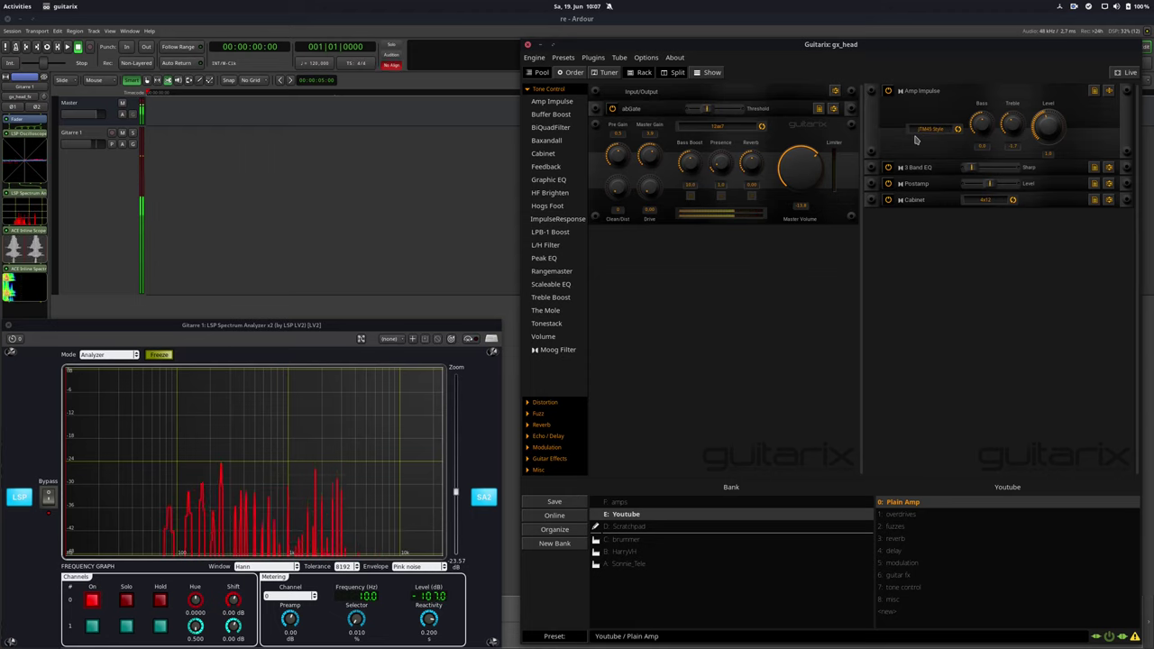
Audition the Mesa Boogie, Boutique, Ampeg and Rectifier amp impulse styles, ending with the master volume at about -16.
scroll(933, 134, "down", 2)
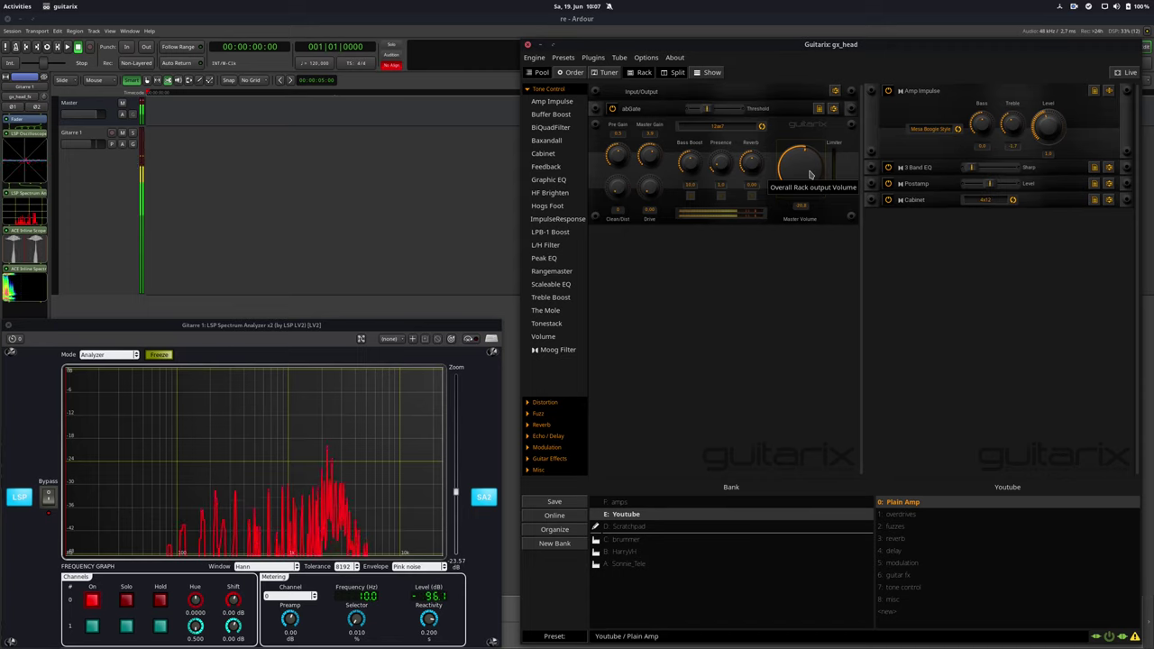
scroll(938, 131, "down", 1)
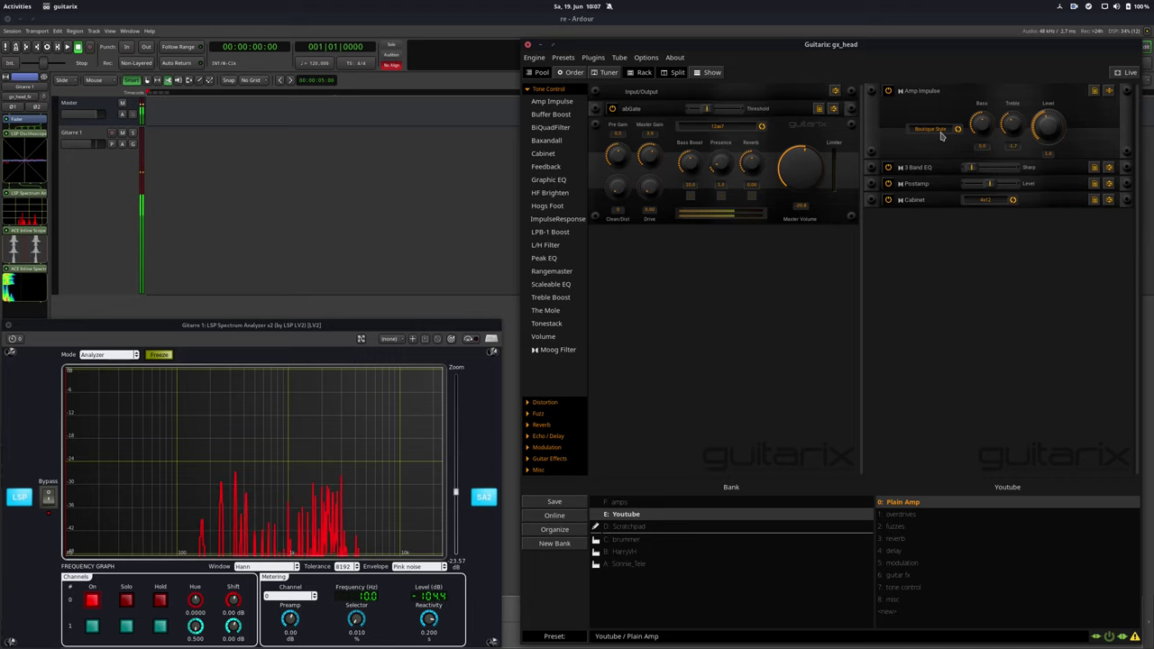
scroll(941, 135, "down", 1)
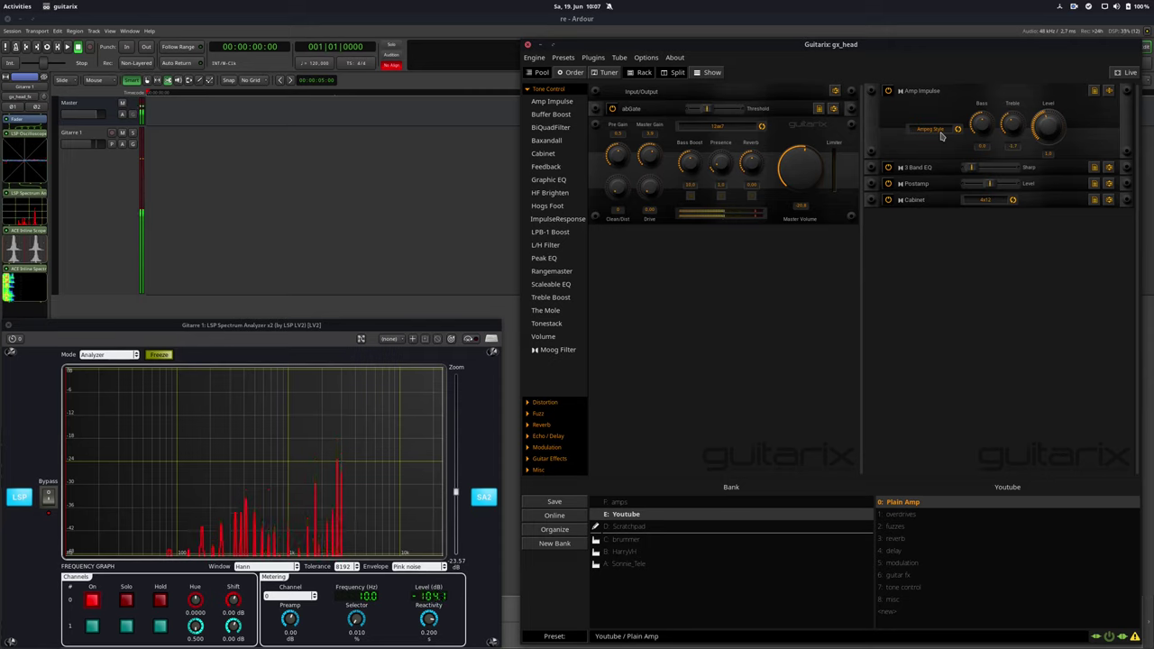
scroll(941, 135, "down", 1)
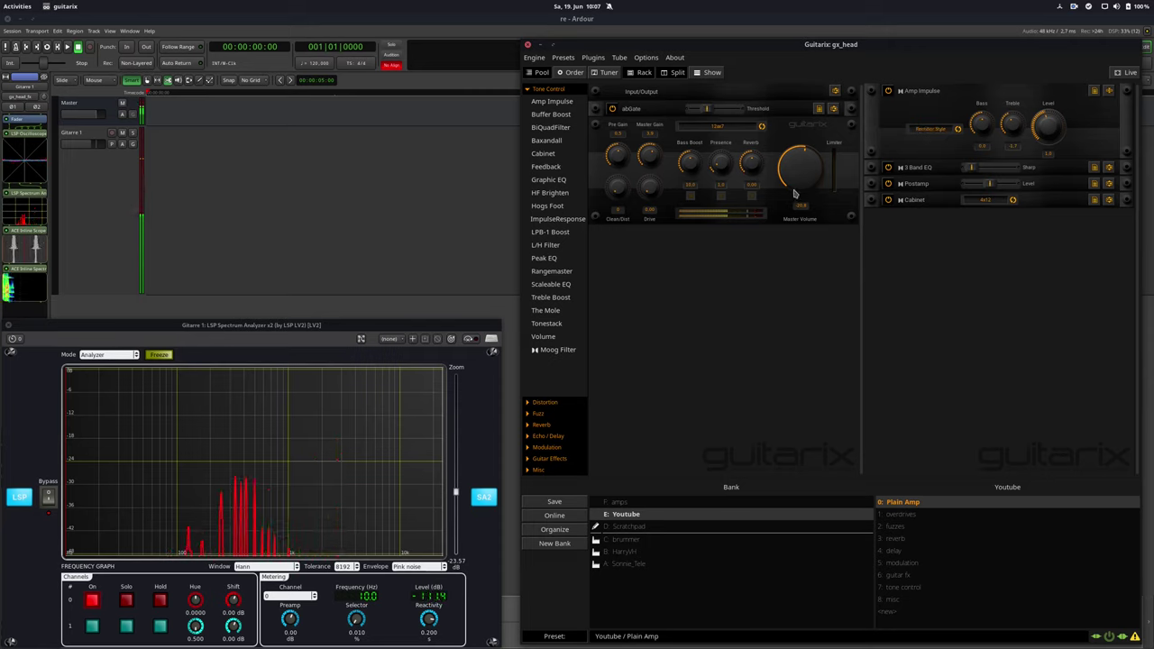
left_click_drag(792, 191, 793, 180)
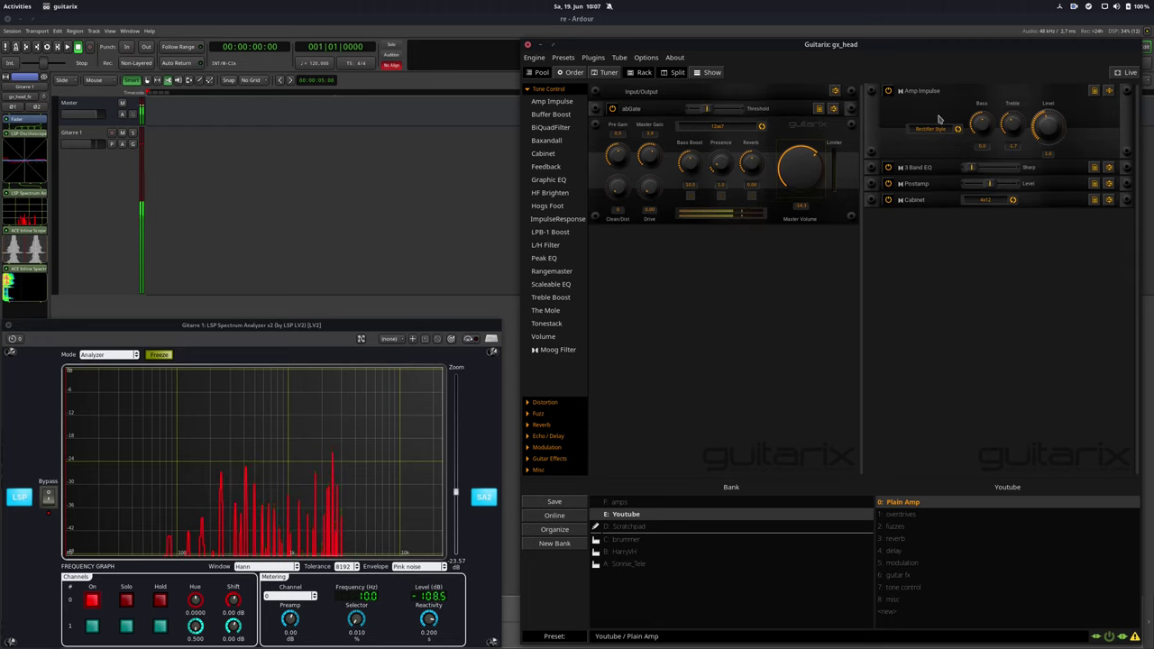
Compare the AC30, Tube and Fender amp impulse styles again and settle on JTM45 Style.
scroll(938, 133, "down", 1)
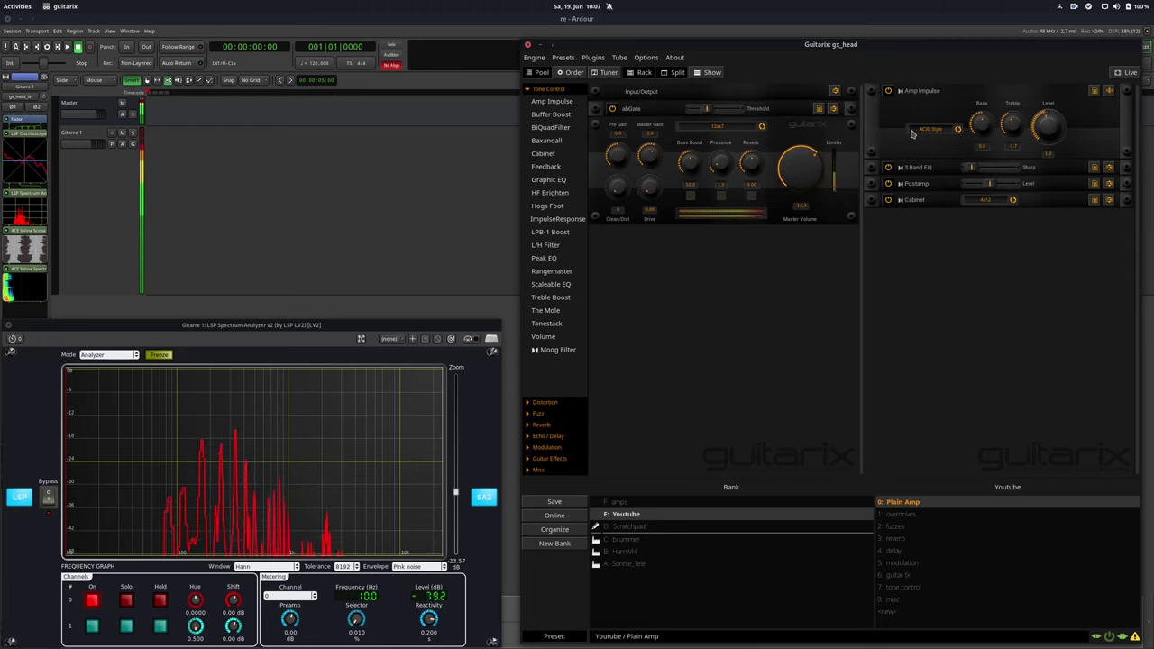
scroll(924, 131, "down", 1)
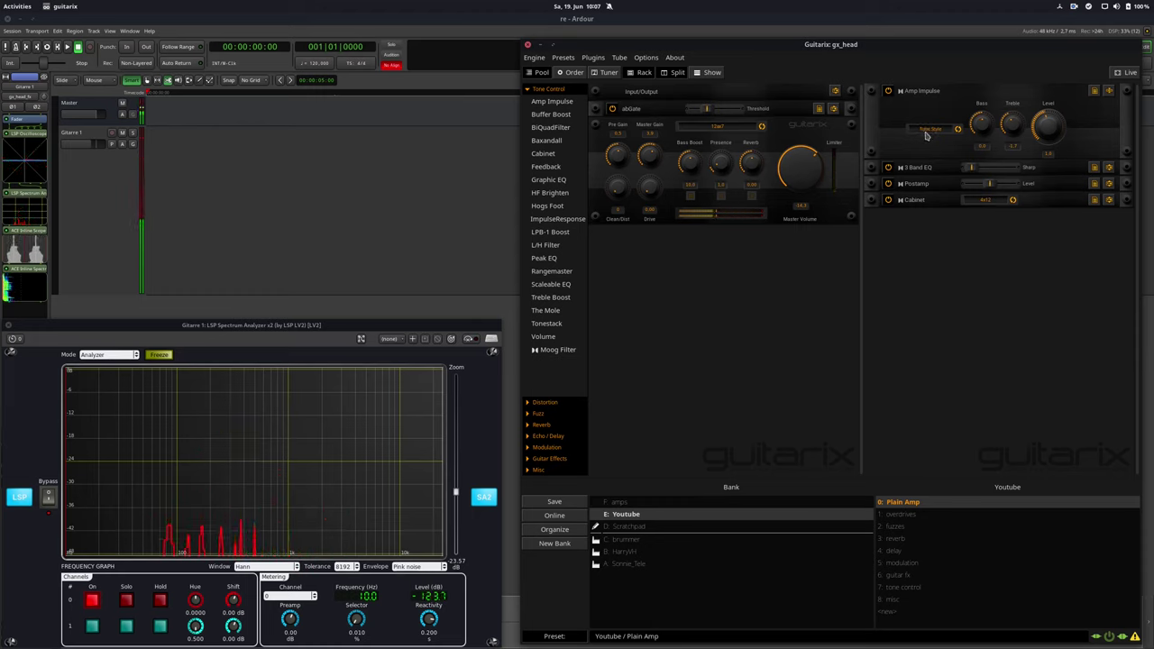
scroll(923, 131, "up", 2)
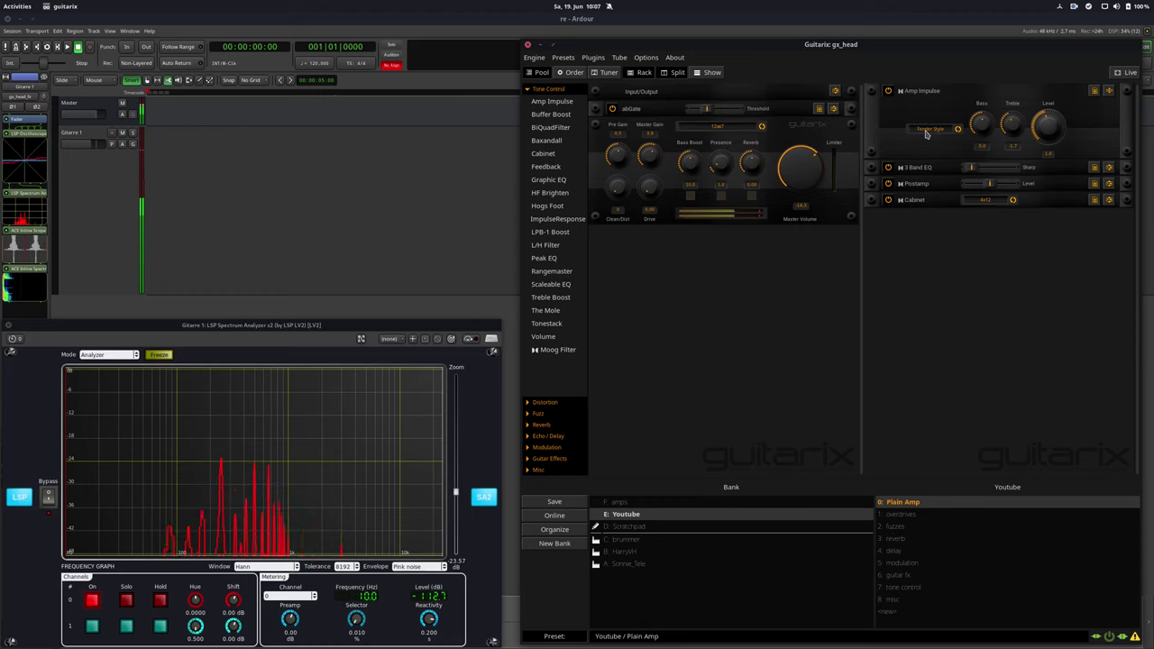
scroll(925, 134, "up", 1)
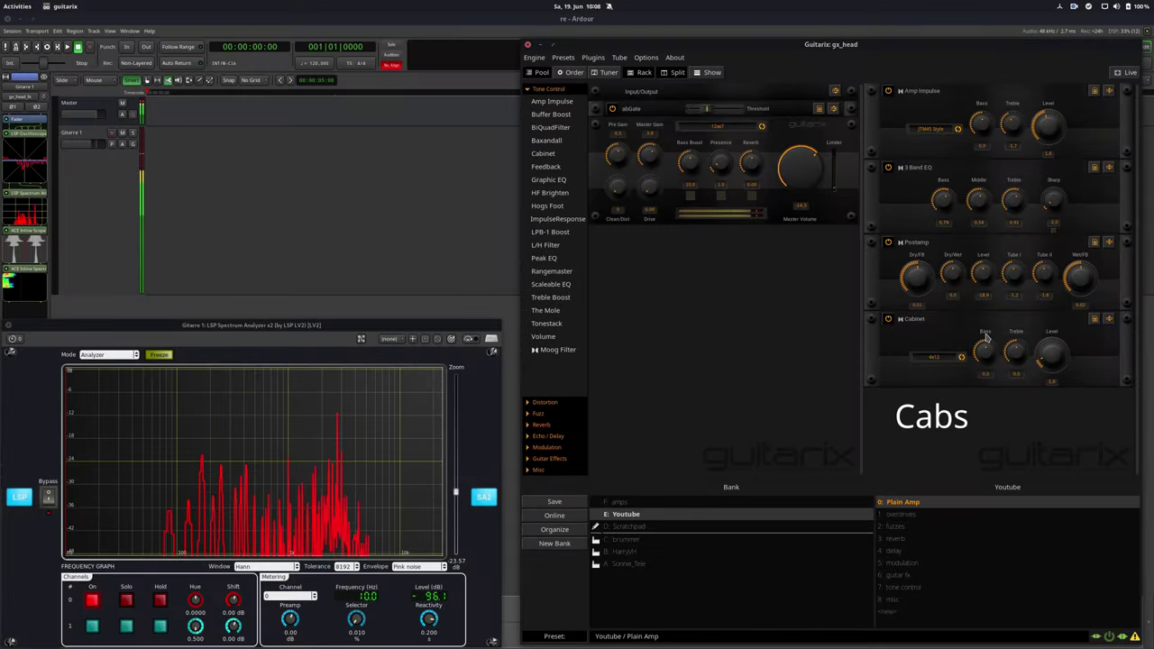
Audition the Cabinet unit's models from 2x12 up to HighGain Style.
left_click(939, 357)
key("Down")
key("Return")
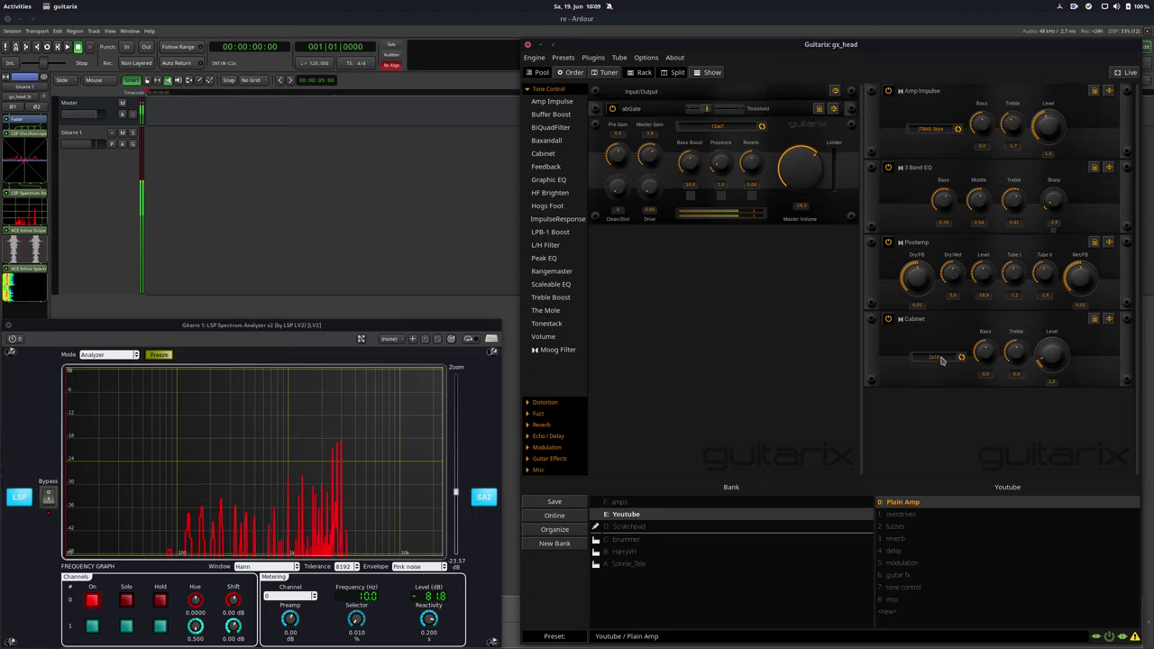
scroll(941, 359, "down", 4)
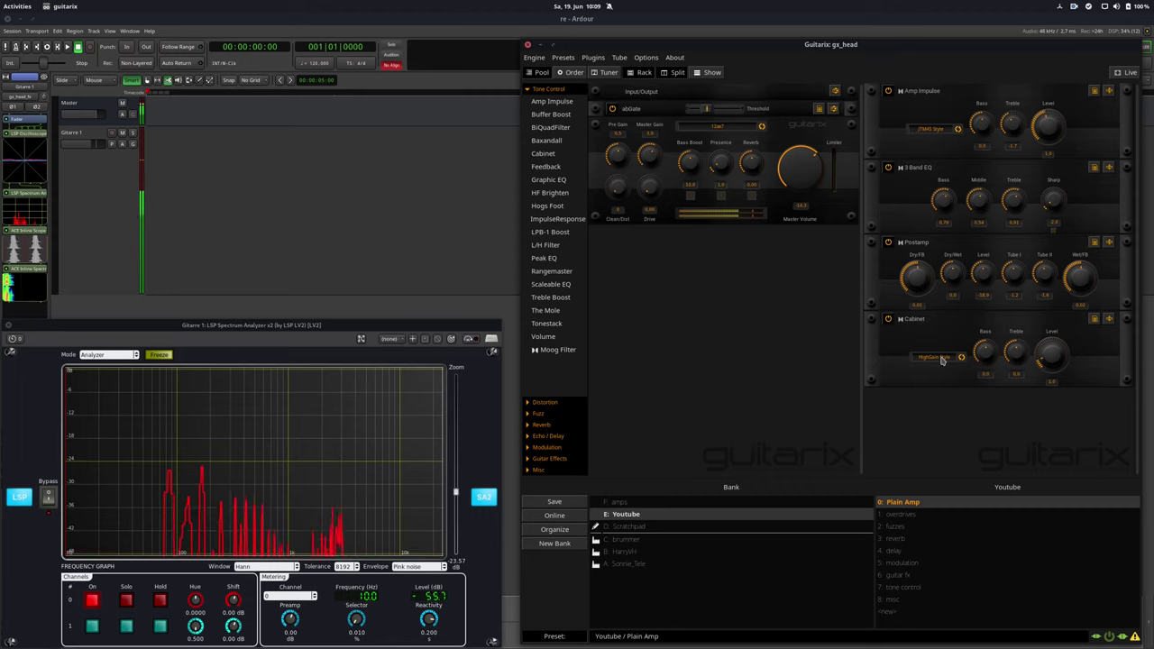
Audition the cabinet models after HighGain Style, including AC-30 Style and Princeton Style, up to 1x15.
scroll(941, 358, "down", 1)
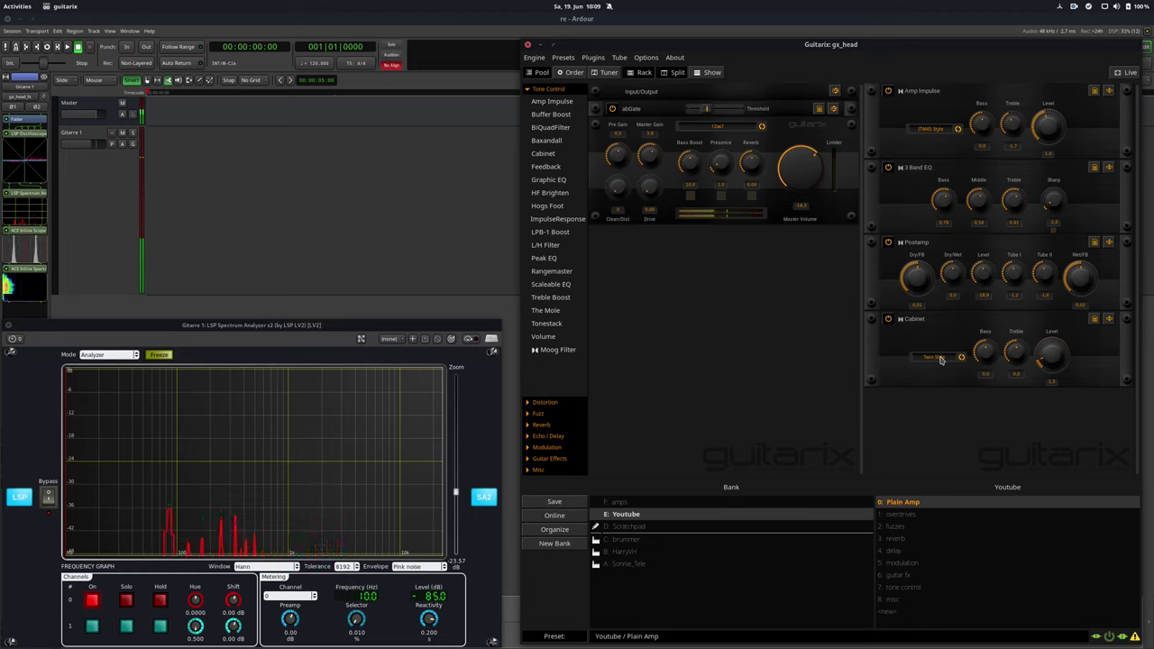
scroll(941, 359, "down", 1)
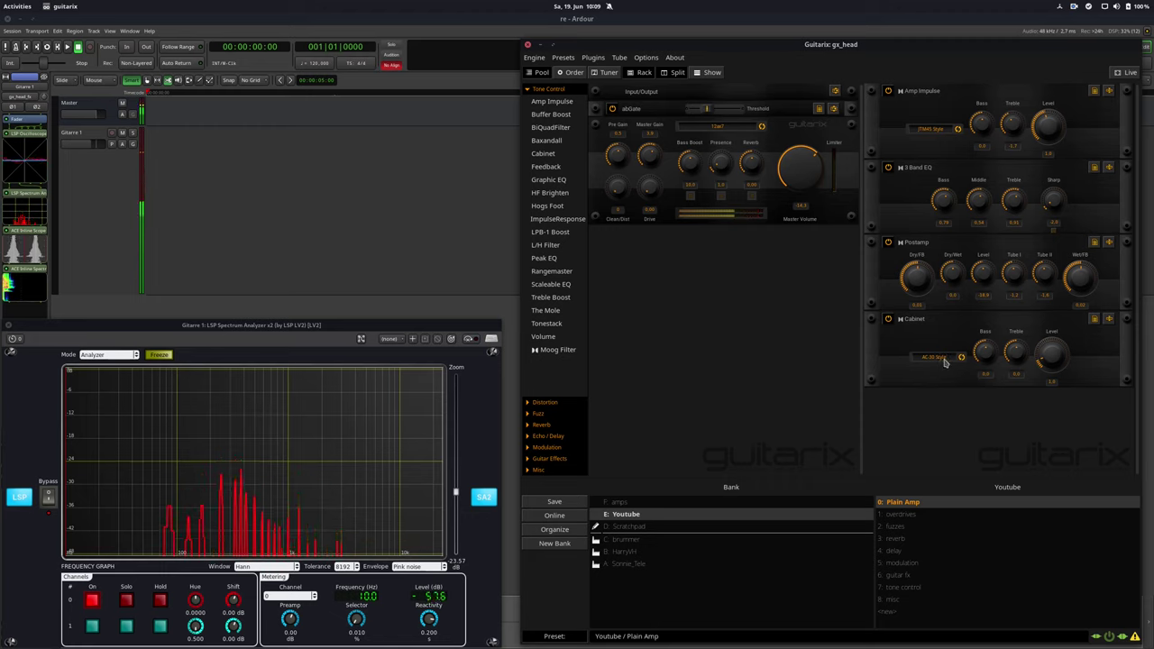
scroll(941, 360, "down", 1)
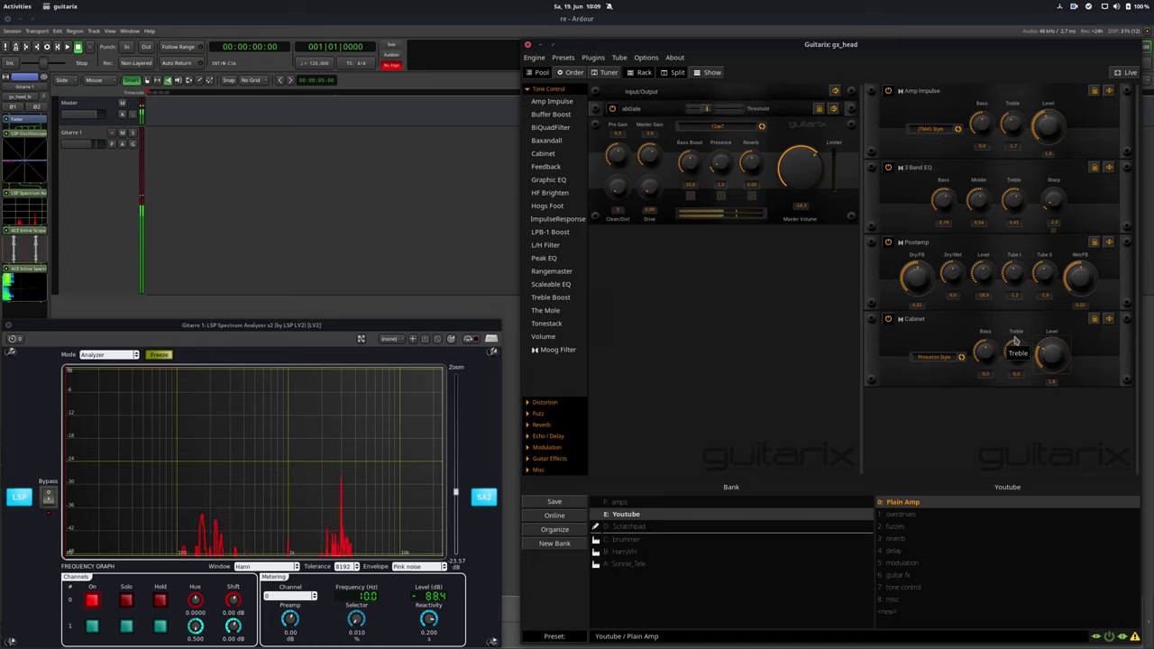
scroll(953, 359, "down", 1)
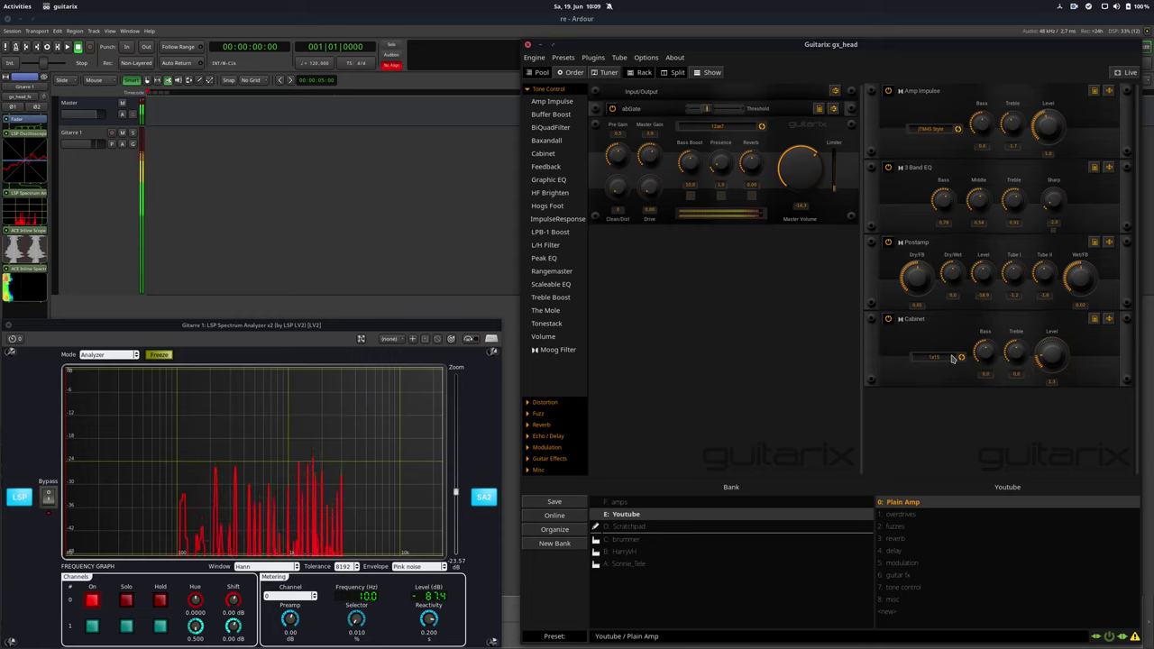
Audition the cabinet models Mesa Boogie Style through Charisma, then set the cabinet back to 4x12.
scroll(951, 358, "down", 1)
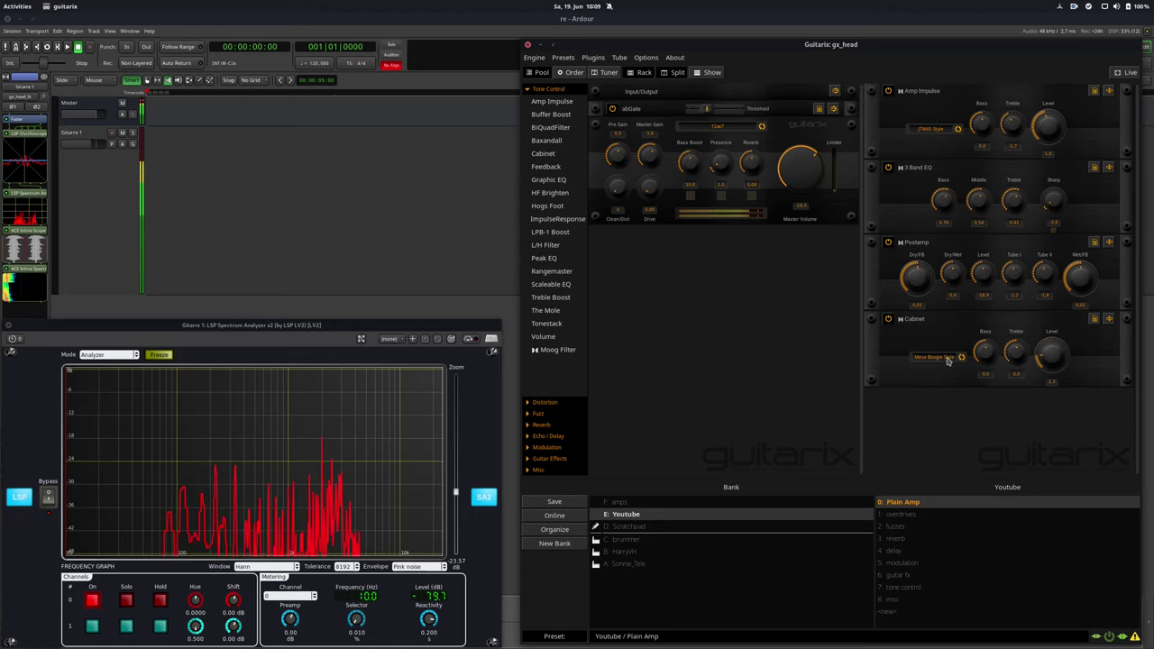
scroll(947, 360, "down", 1)
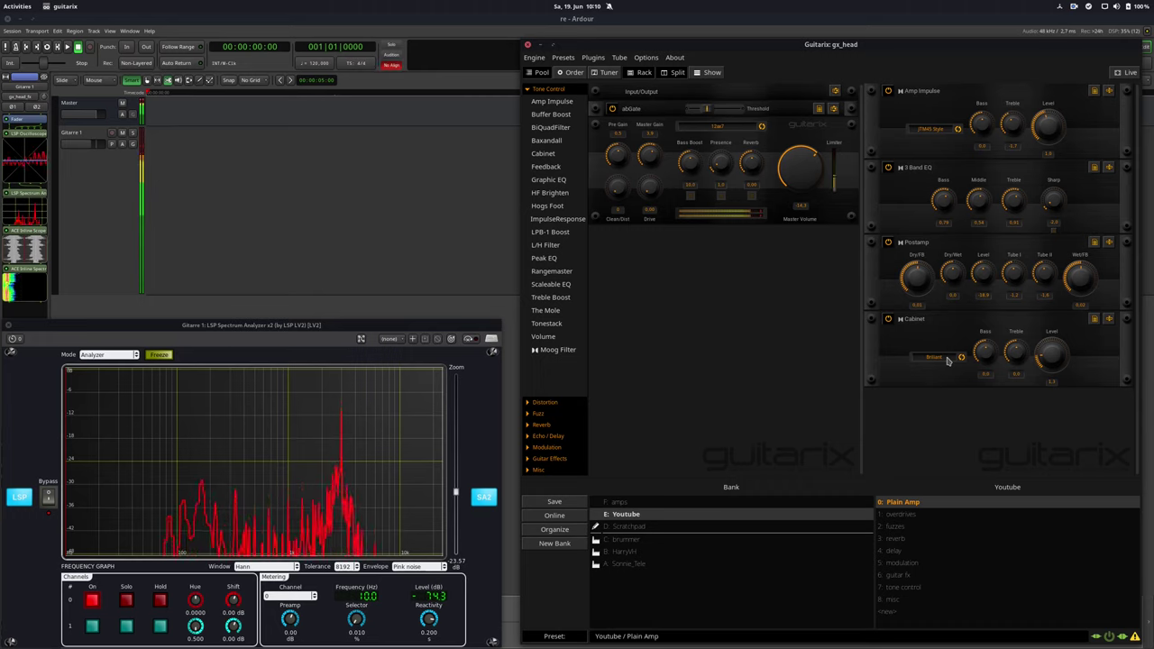
scroll(947, 360, "down", 1)
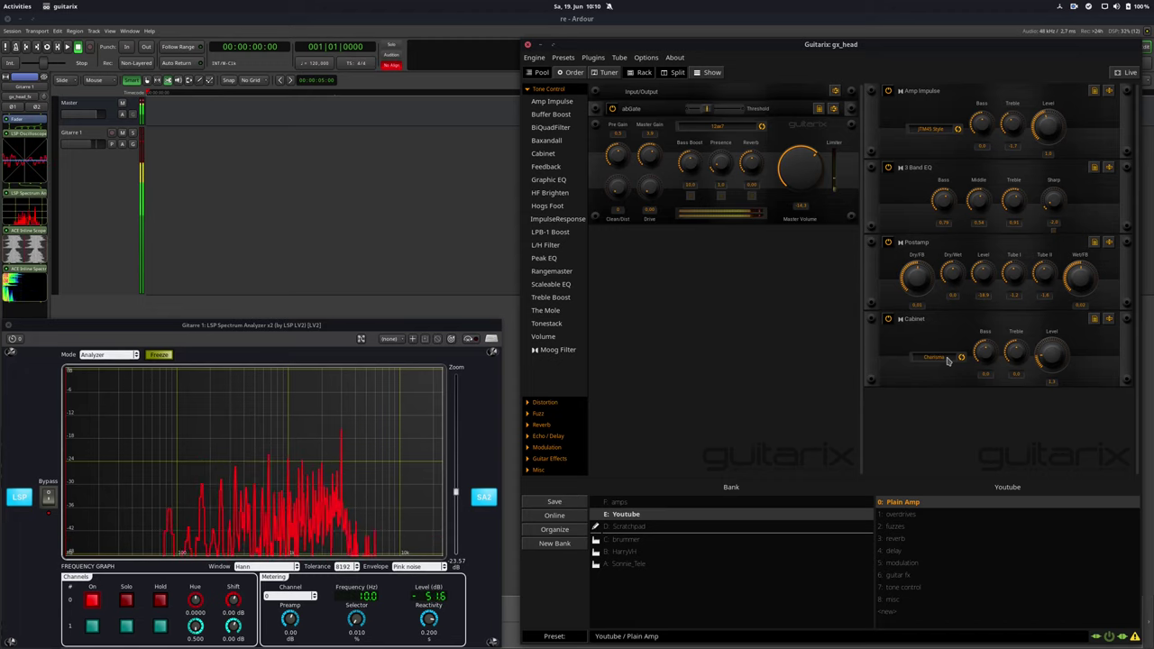
scroll(947, 360, "up", 5)
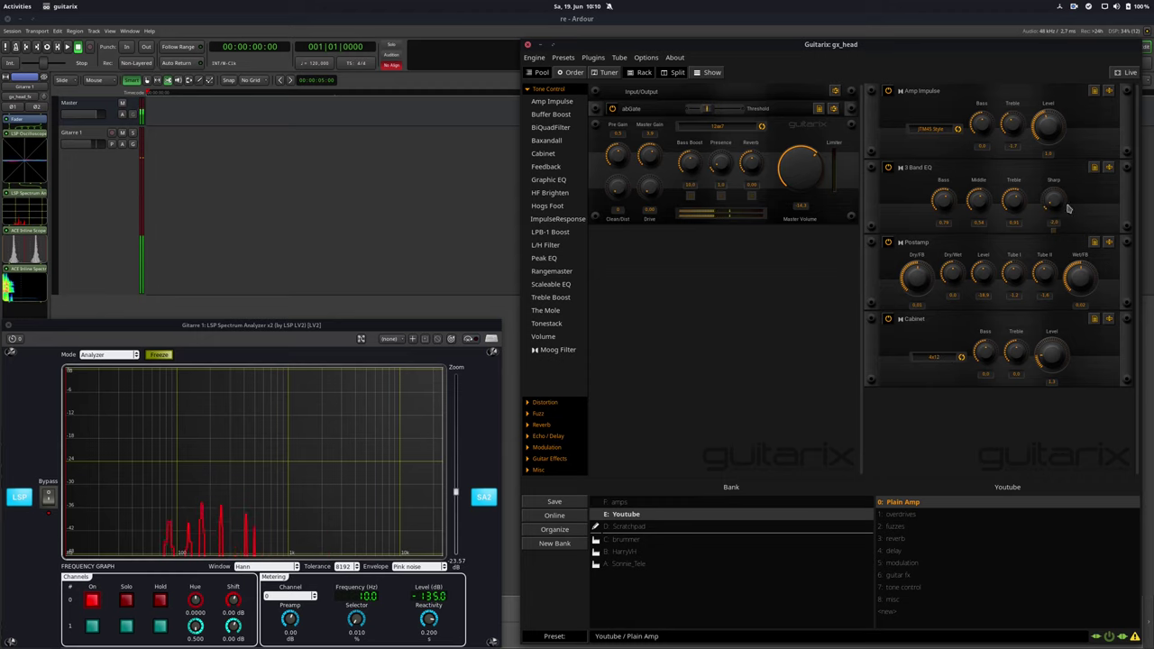
Audition Bass Boom in the overdrives preset, leave its drive at about 0.5, then switch it off and collapse it.
left_click(712, 73)
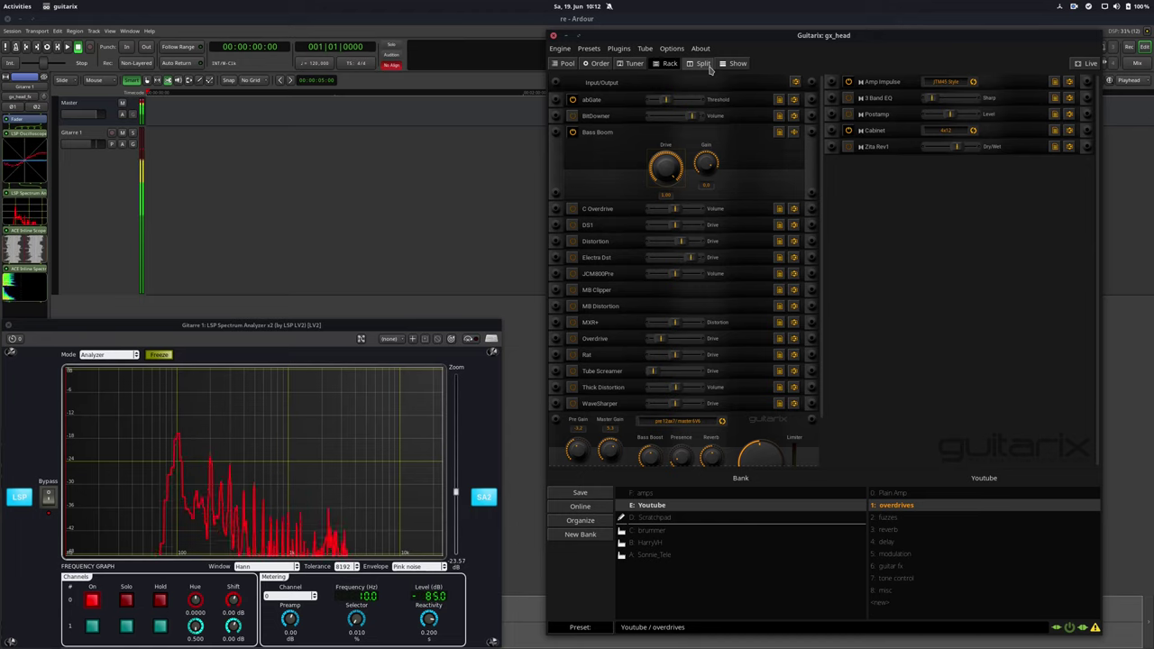
left_click(572, 132)
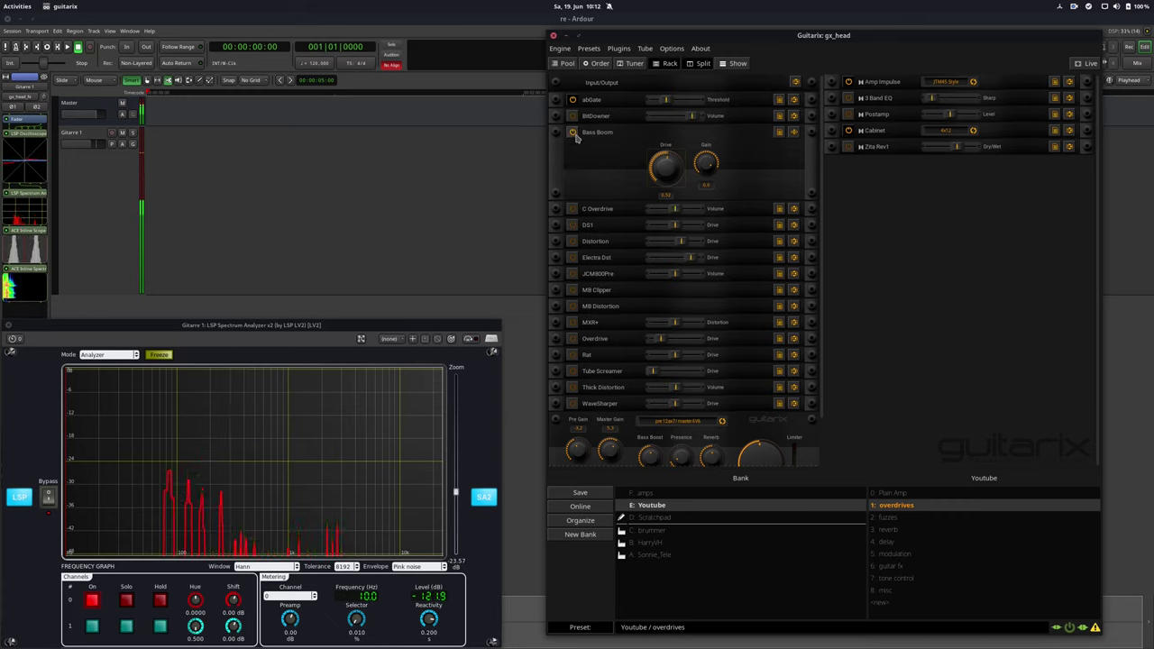
left_click(793, 131)
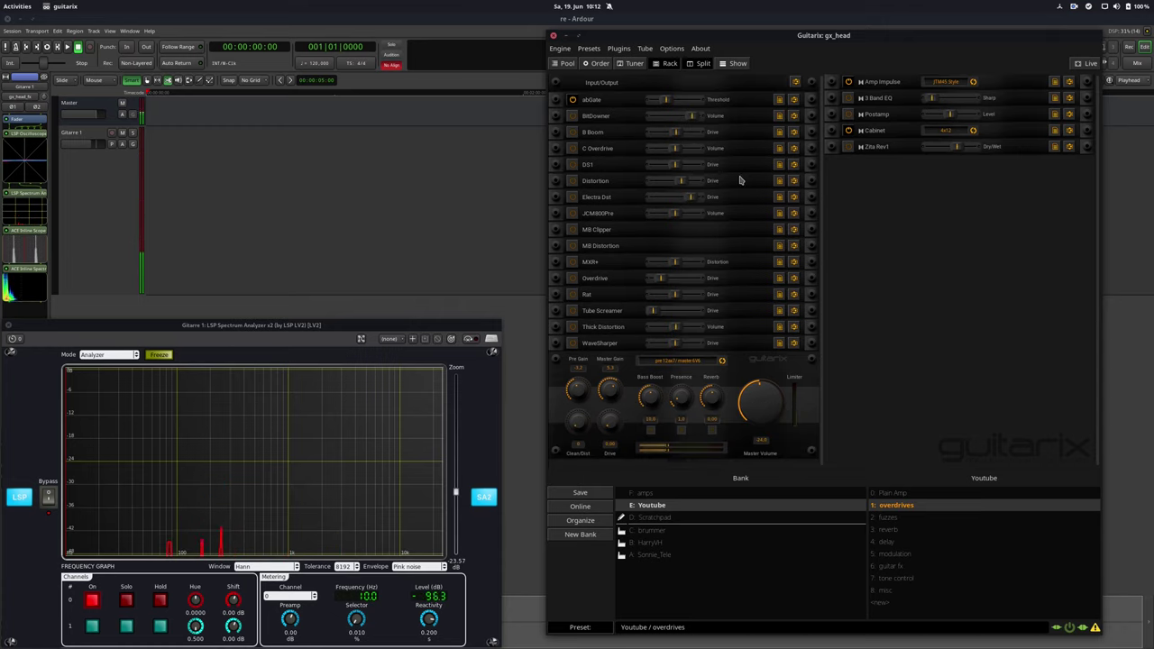
Audition C Overdrive with its volume raised to 1.00, then switch it off and collapse its controls.
left_click(794, 148)
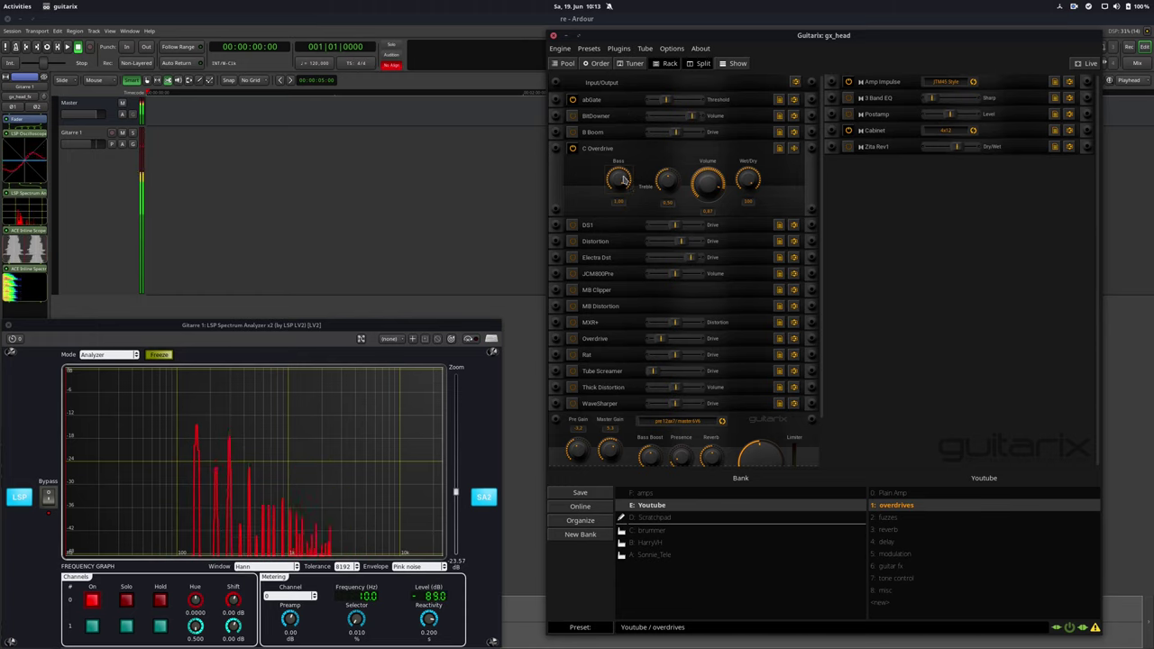
left_click_drag(718, 170, 708, 149)
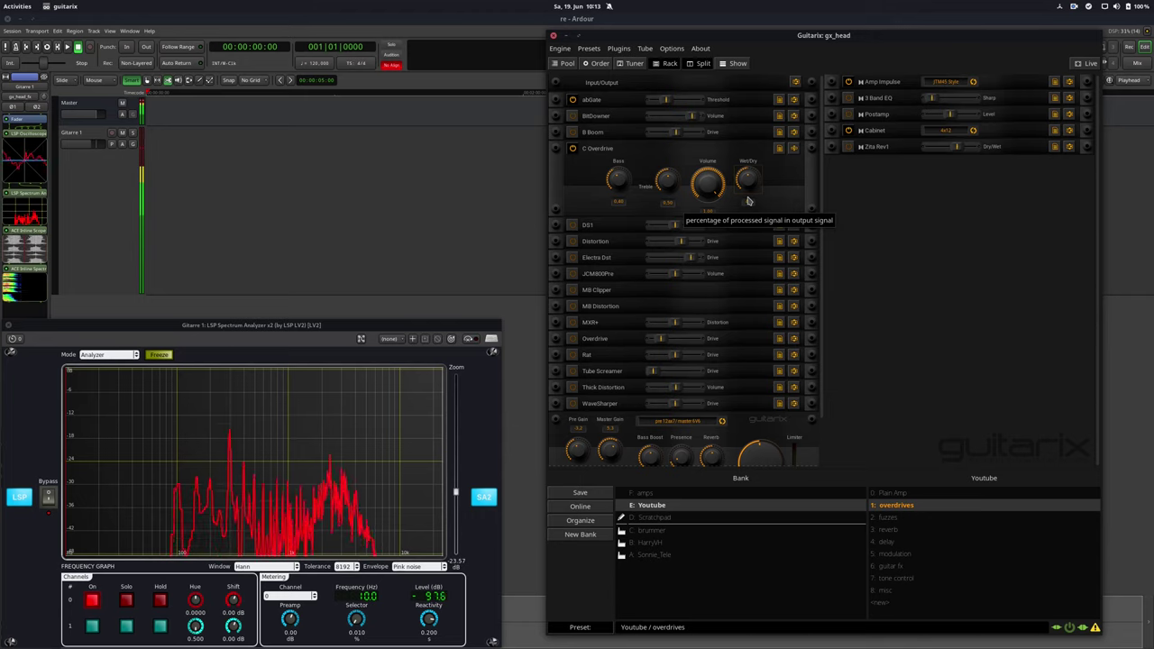
left_click(572, 148)
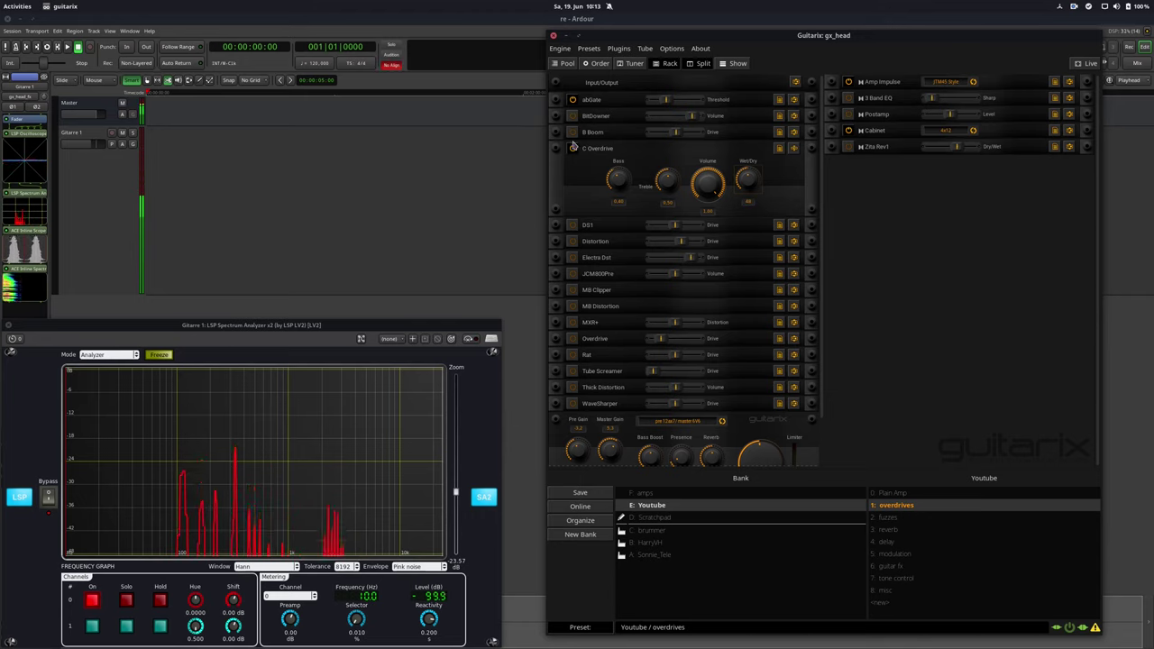
left_click(793, 147)
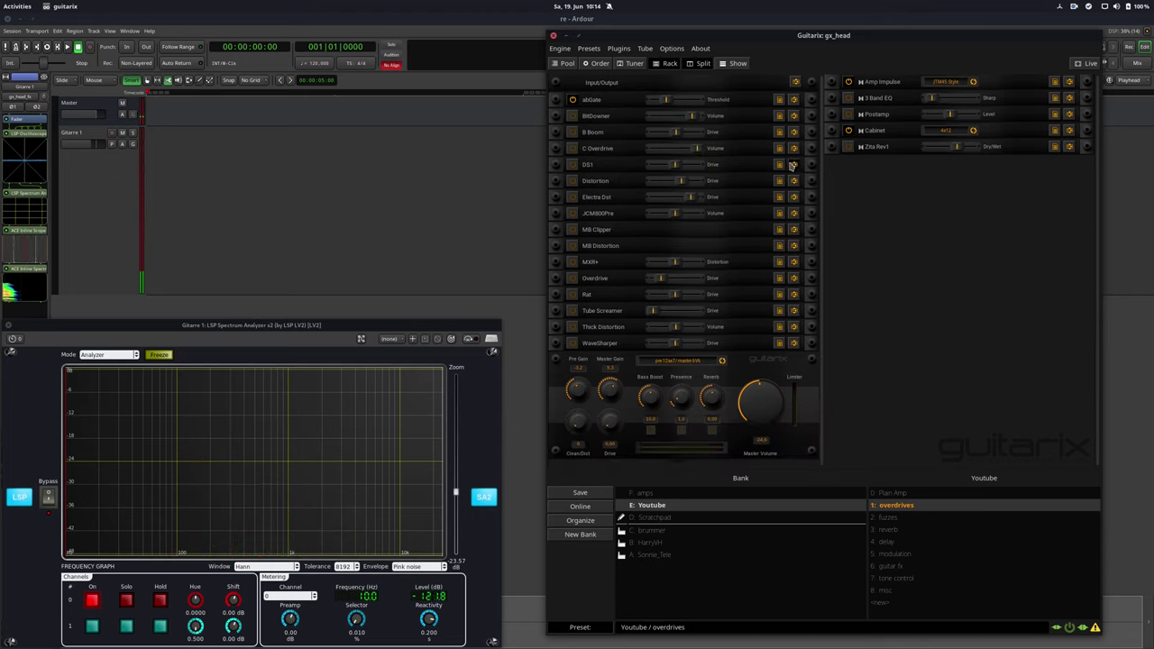
Expand the DS1 distortion and compare the guitar sound with the effect switched on and off.
left_click(793, 164)
left_click(572, 165)
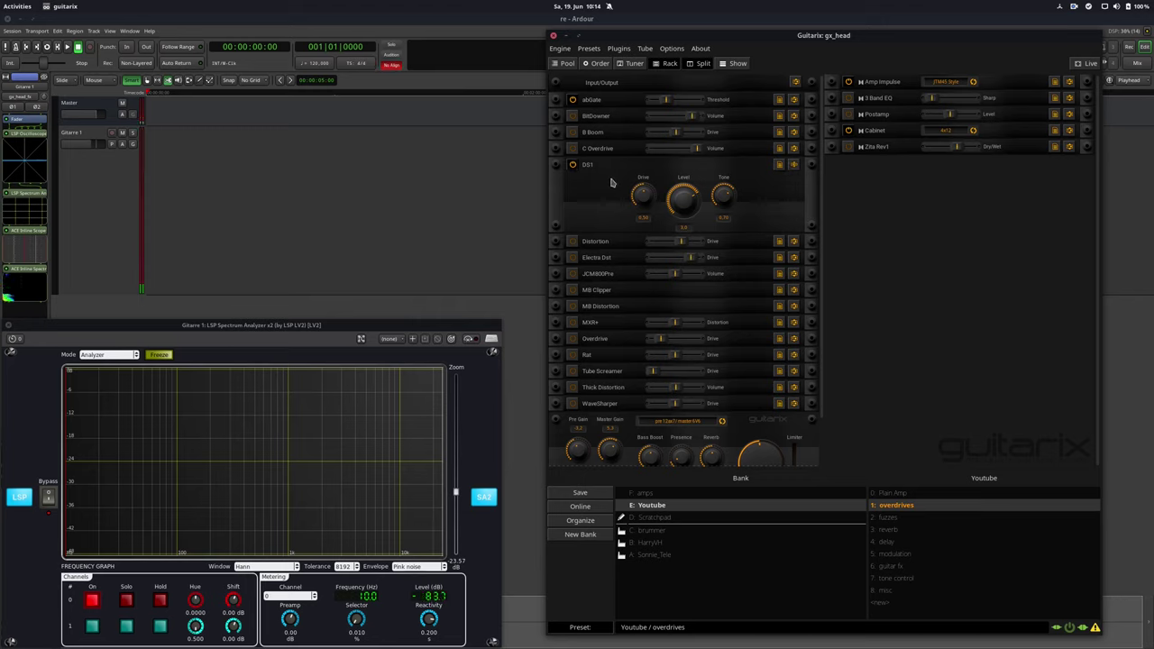
left_click(572, 165)
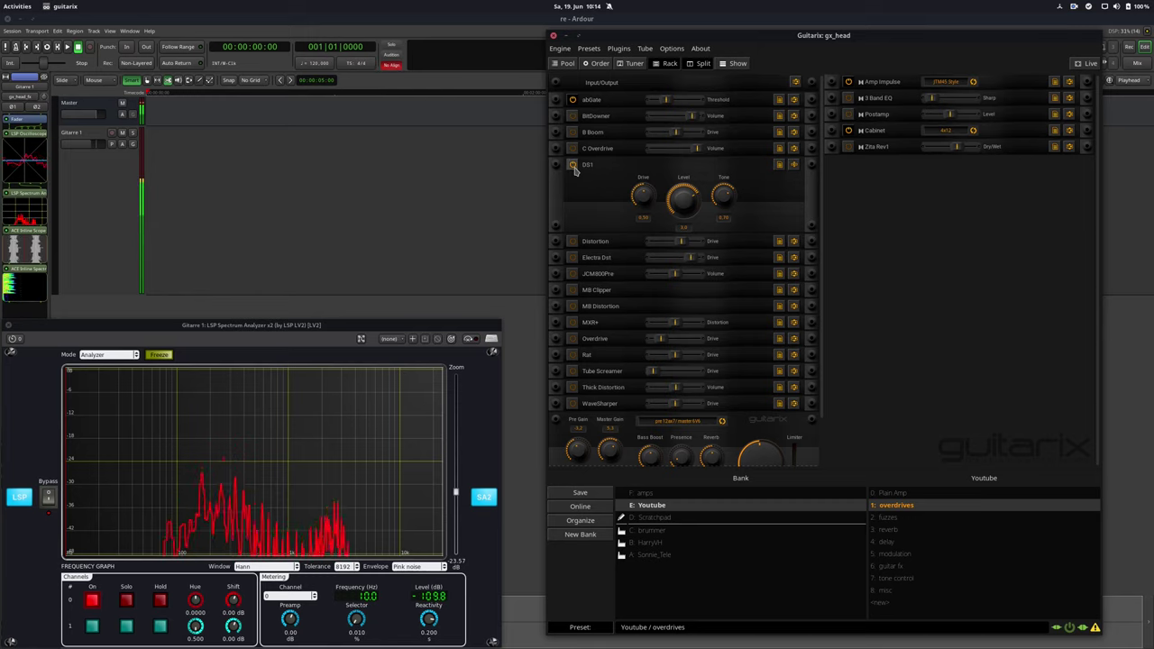
left_click(573, 167)
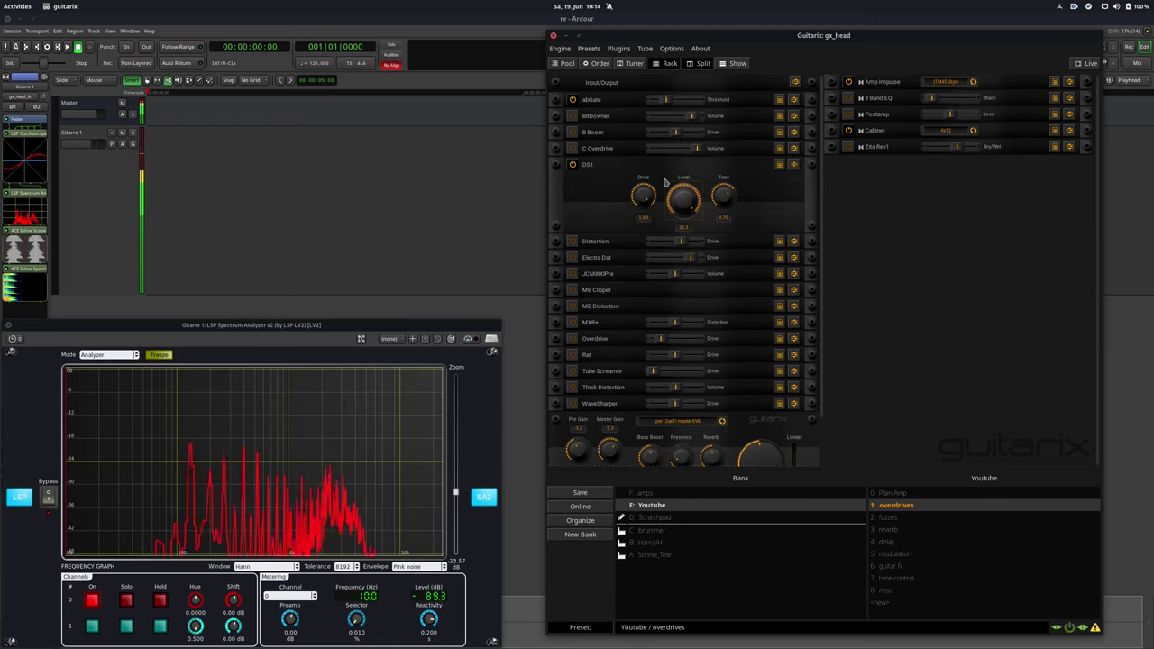
Sweep the DS1 tone down and back up, return the drive to about 0.5, then switch DS1 off and collapse it.
left_click(723, 214)
left_click(764, 200)
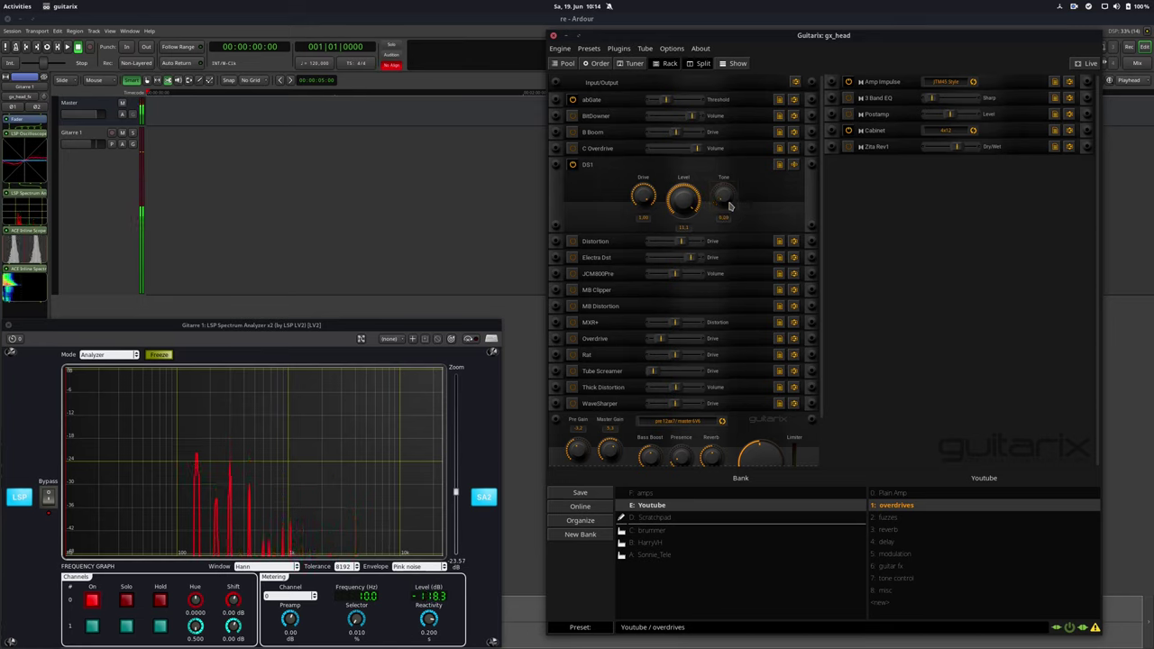
left_click_drag(734, 206, 711, 266)
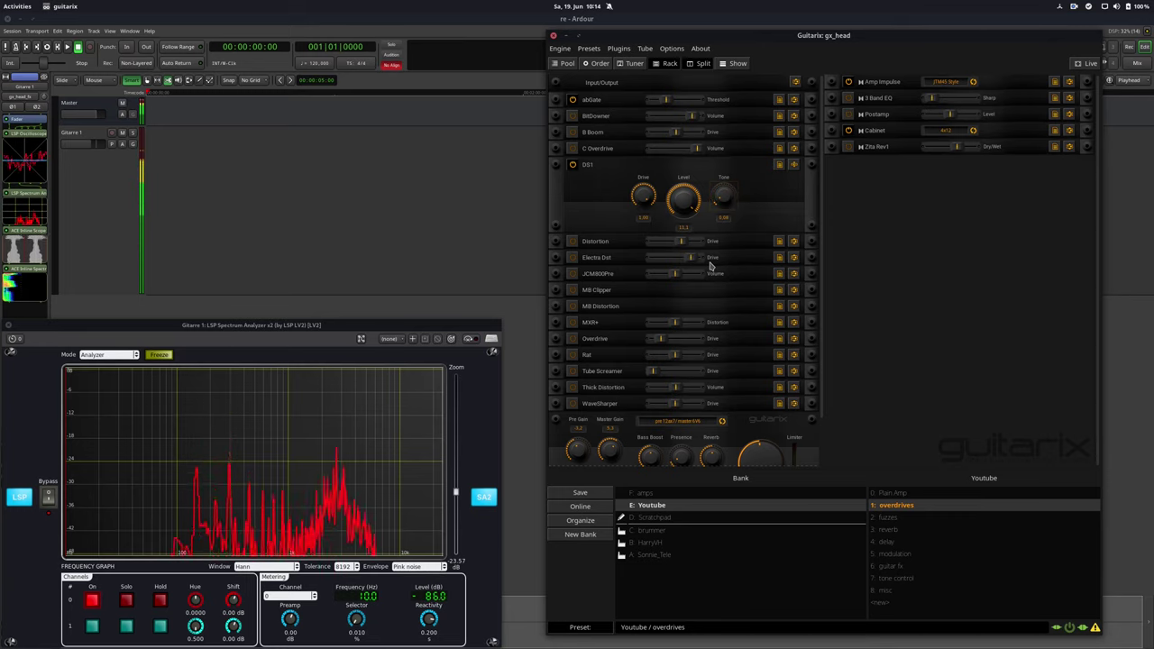
mouse_move(649, 200)
left_mouse_down()
mouse_move(649, 228)
mouse_move(645, 219)
left_mouse_up()
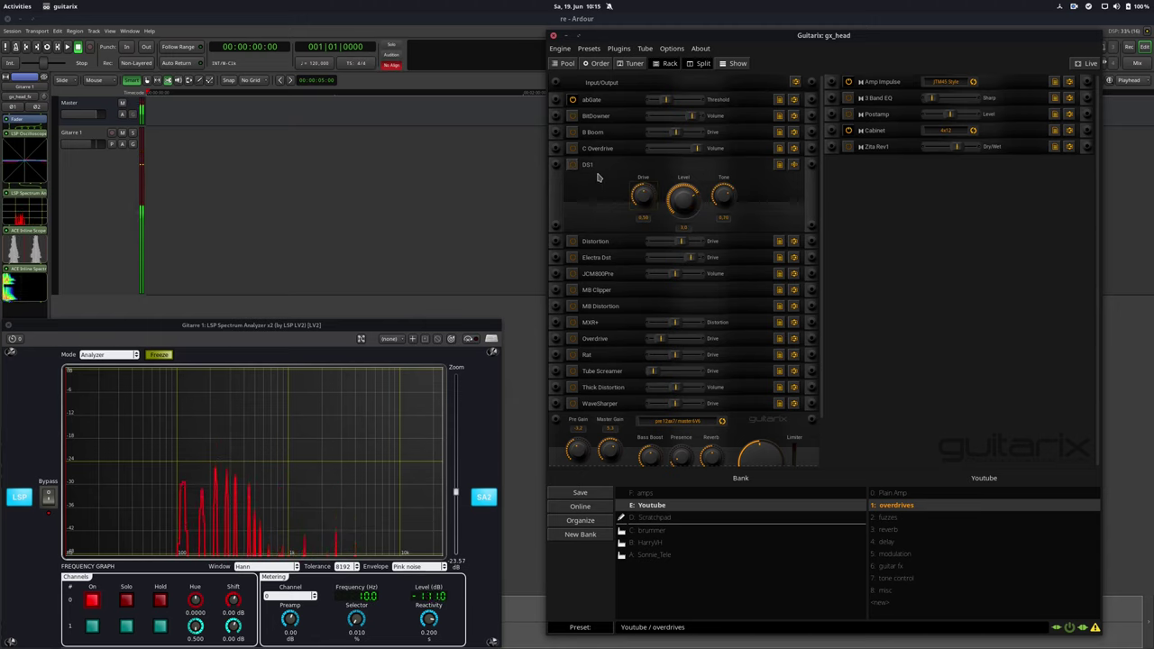
left_click(793, 165)
Expand and enable Multi Band Distortion, hide the preset list, and audition different band drives, ending with them at 1.00.
left_click(793, 180)
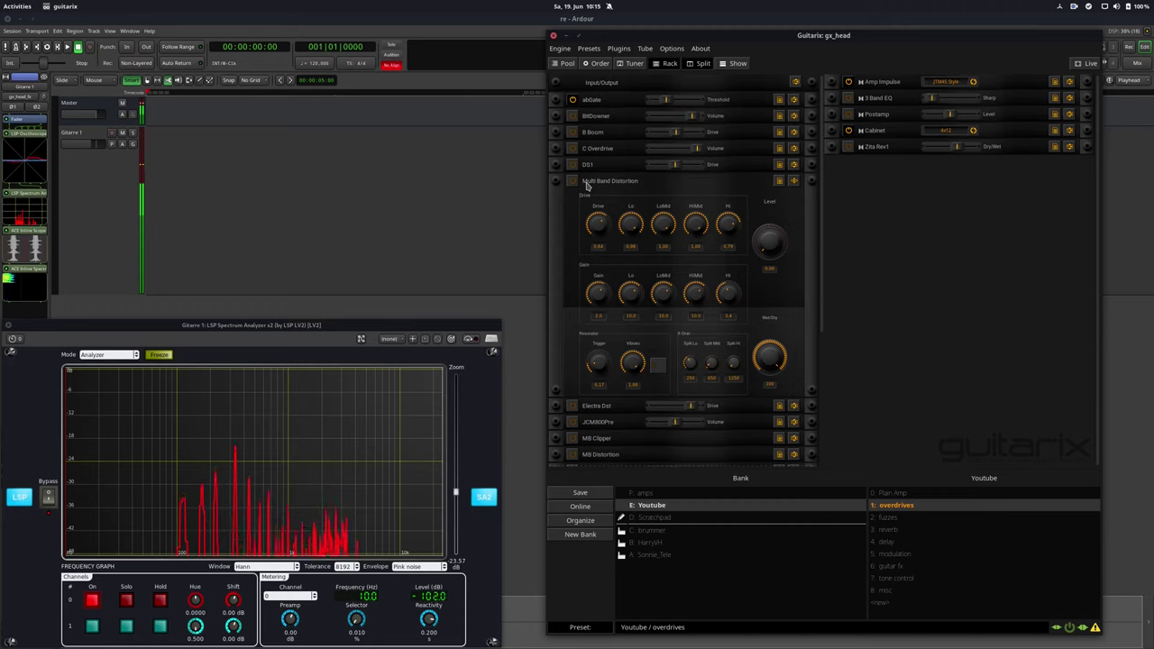
left_click(572, 181)
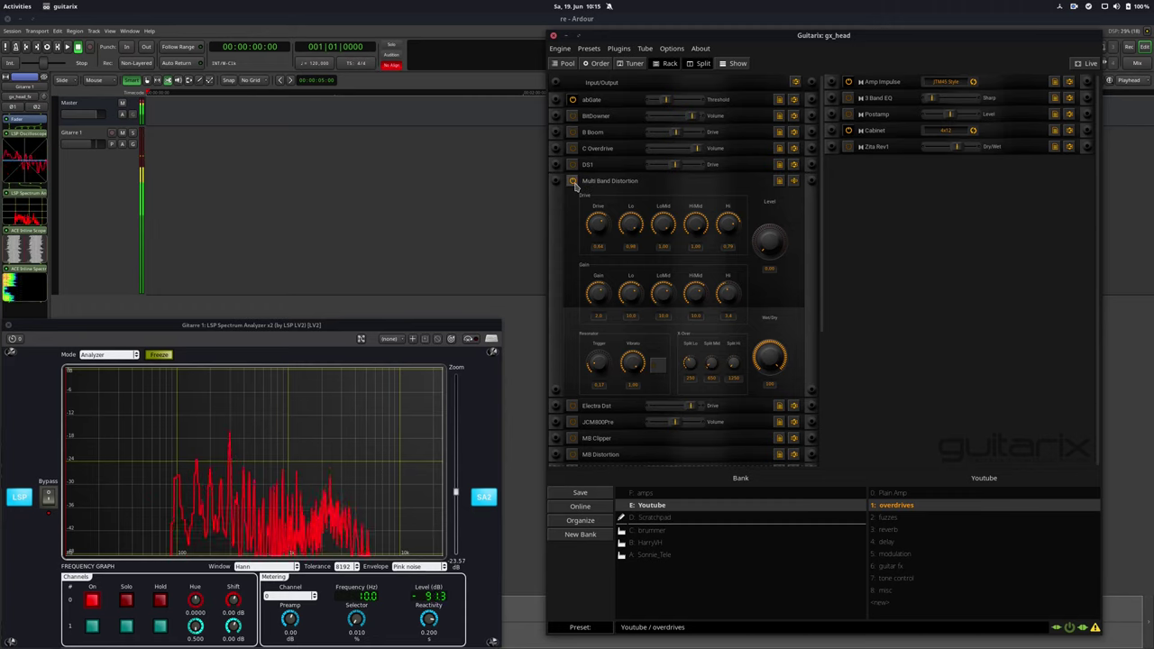
left_click(579, 626)
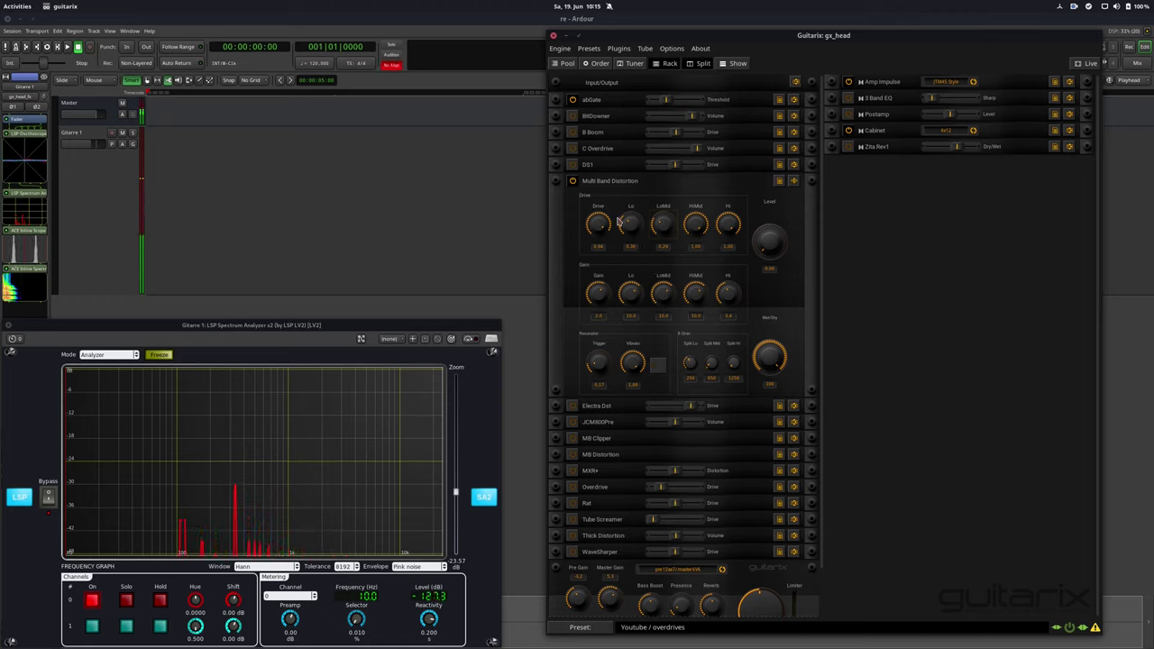
left_click(780, 187)
left_click(793, 207)
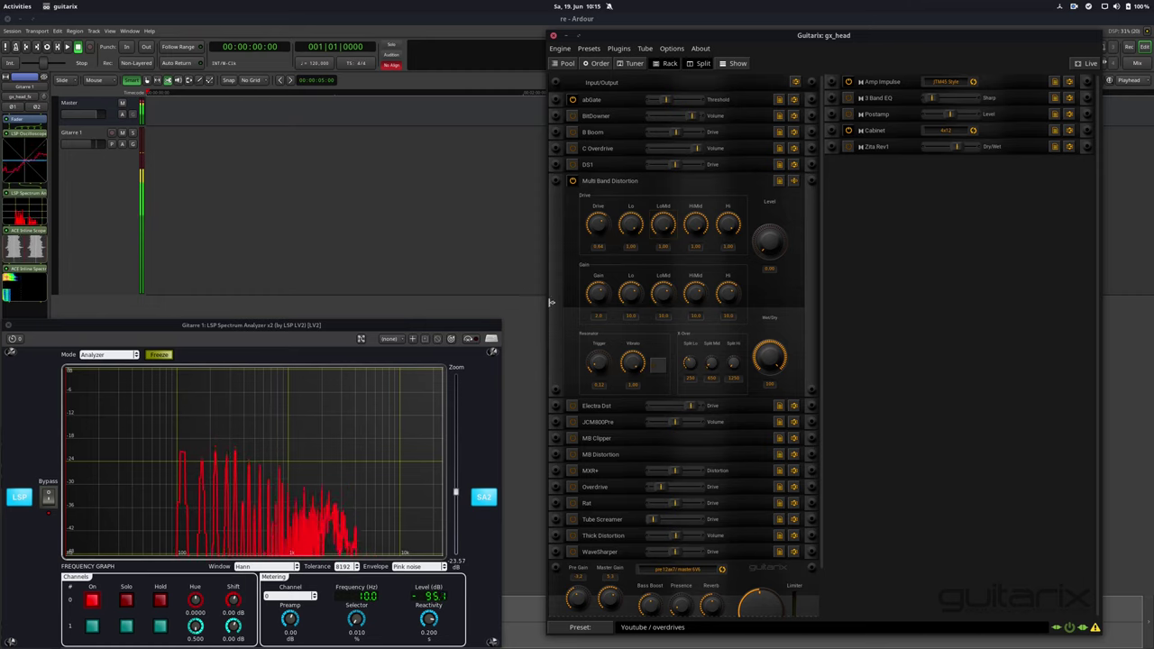
Raise Multi Band Distortion's main gain to maximum, then sweep its output level up and back down to near zero.
left_click_drag(594, 294, 601, 246)
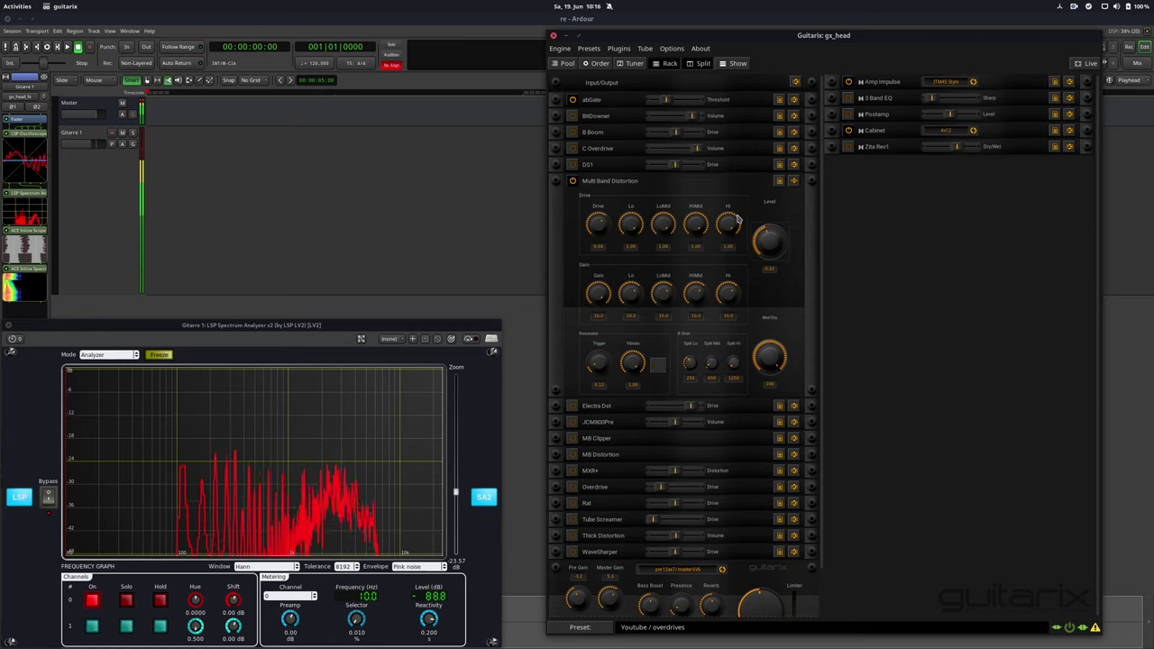
left_click_drag(777, 239, 780, 182)
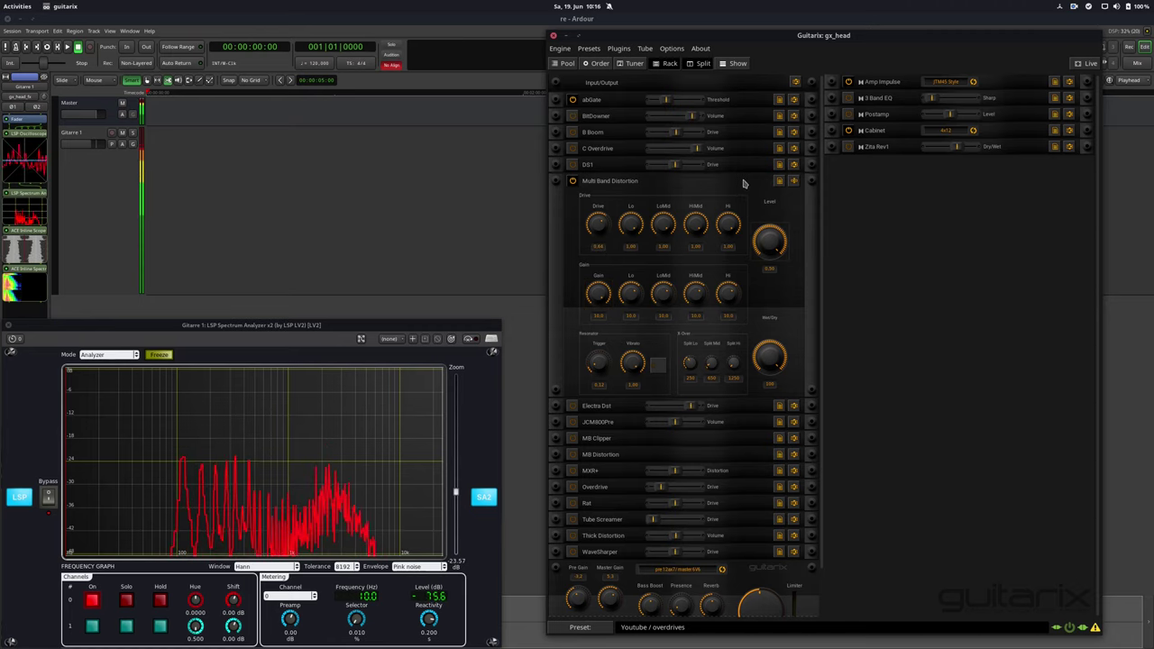
mouse_move(754, 242)
left_mouse_down()
mouse_move(775, 240)
mouse_move(759, 251)
left_mouse_up()
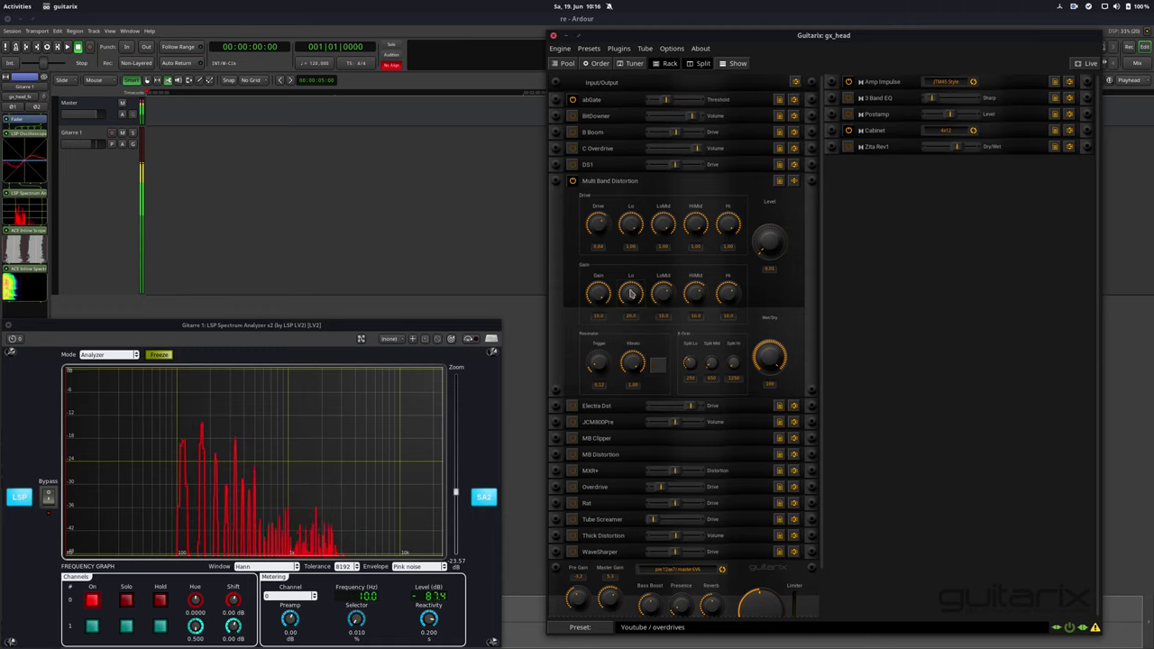
Sweep the Lo, LoMid, HiMid and Hi gains of Multi Band Distortion to hear each band's effect.
left_click_drag(633, 294, 613, 314)
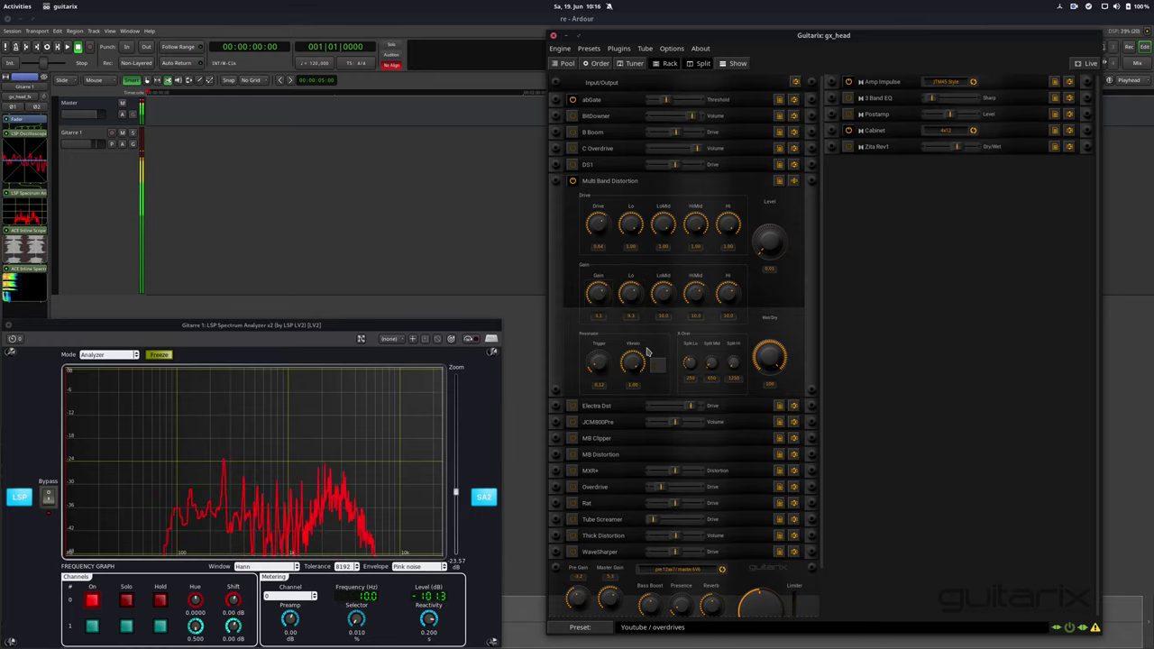
left_click_drag(664, 296, 663, 355)
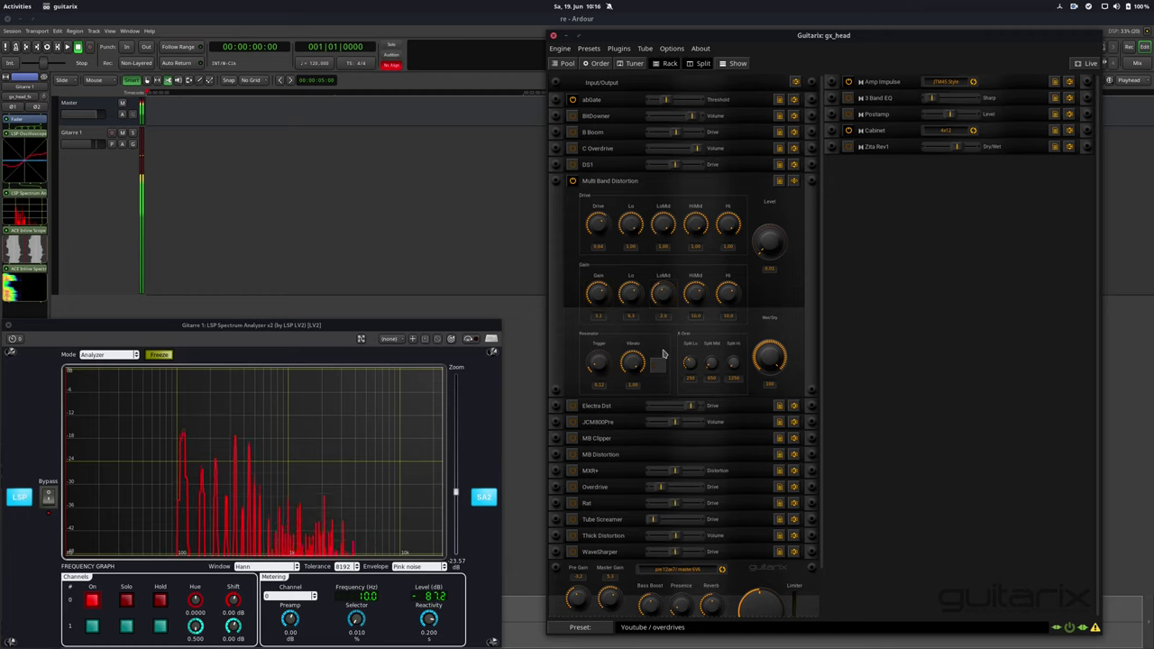
left_click_drag(677, 288, 663, 359)
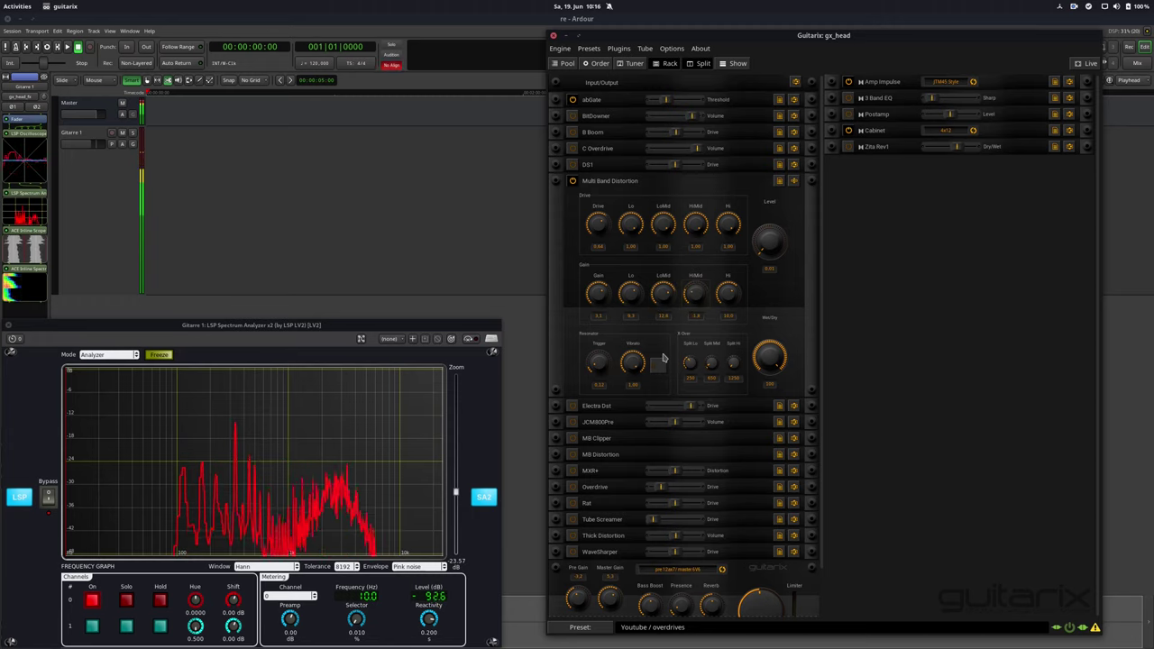
left_click_drag(690, 297, 694, 261)
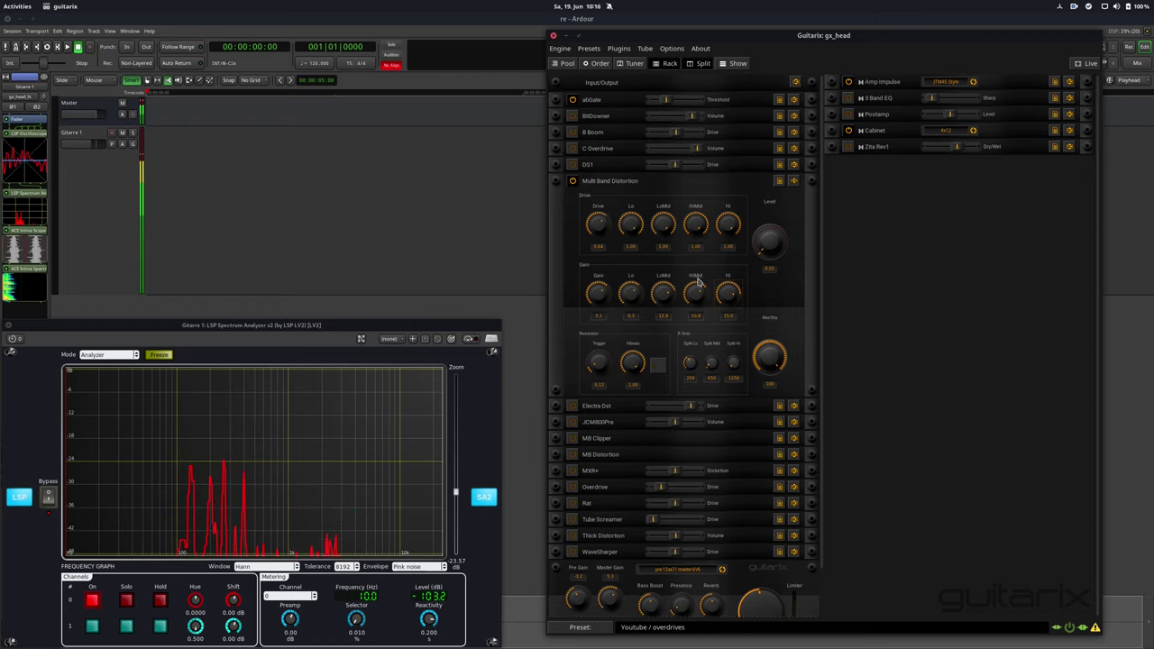
Reduce Multi Band Distortion's band gains and set its Lo drive to about 0.78, then switch it off and collapse it.
left_click_drag(699, 283, 605, 258)
left_click_drag(625, 215, 626, 256)
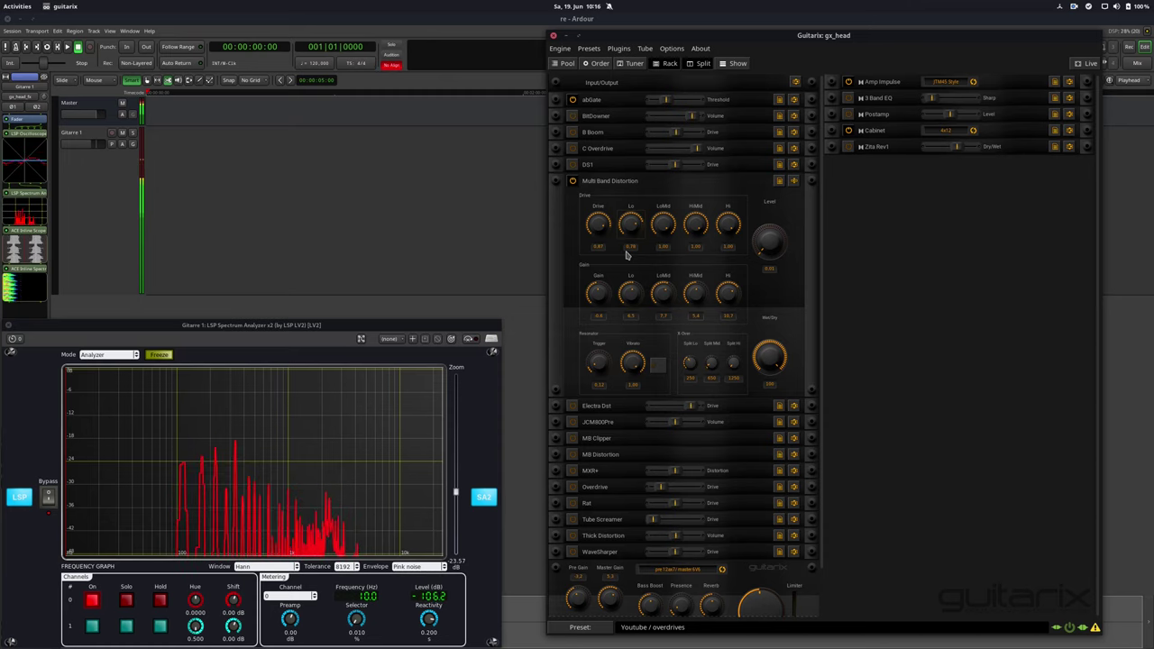
left_click(793, 181)
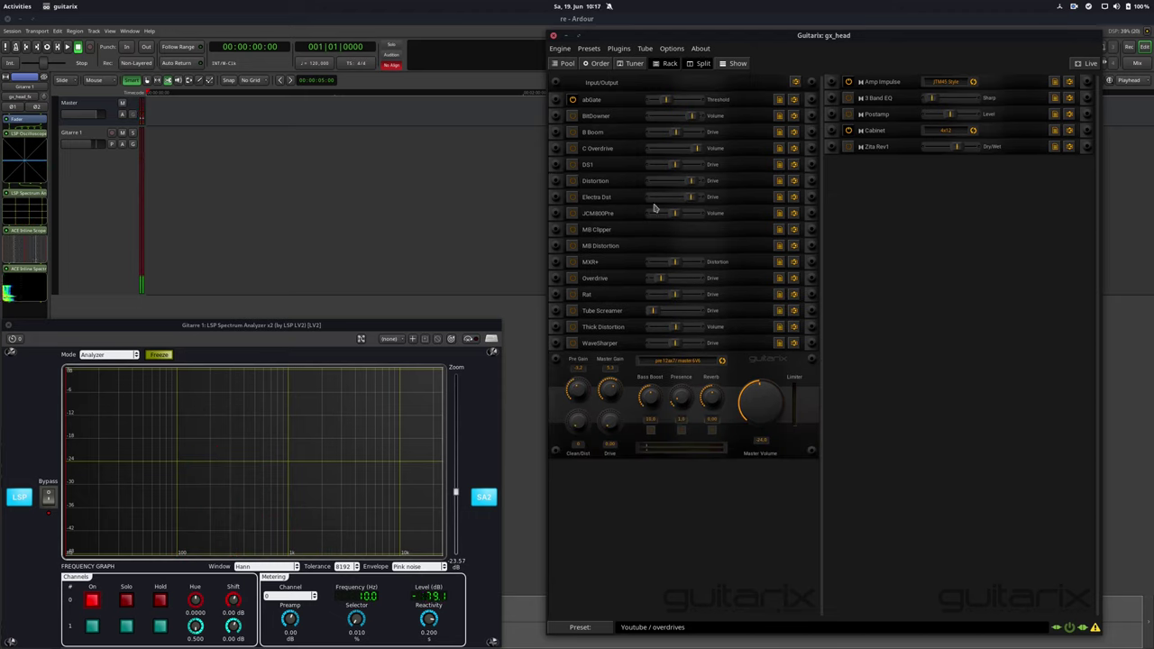
Expand and enable Electra Distortion, then audition it with the drive raised to 1.00.
left_click(793, 198)
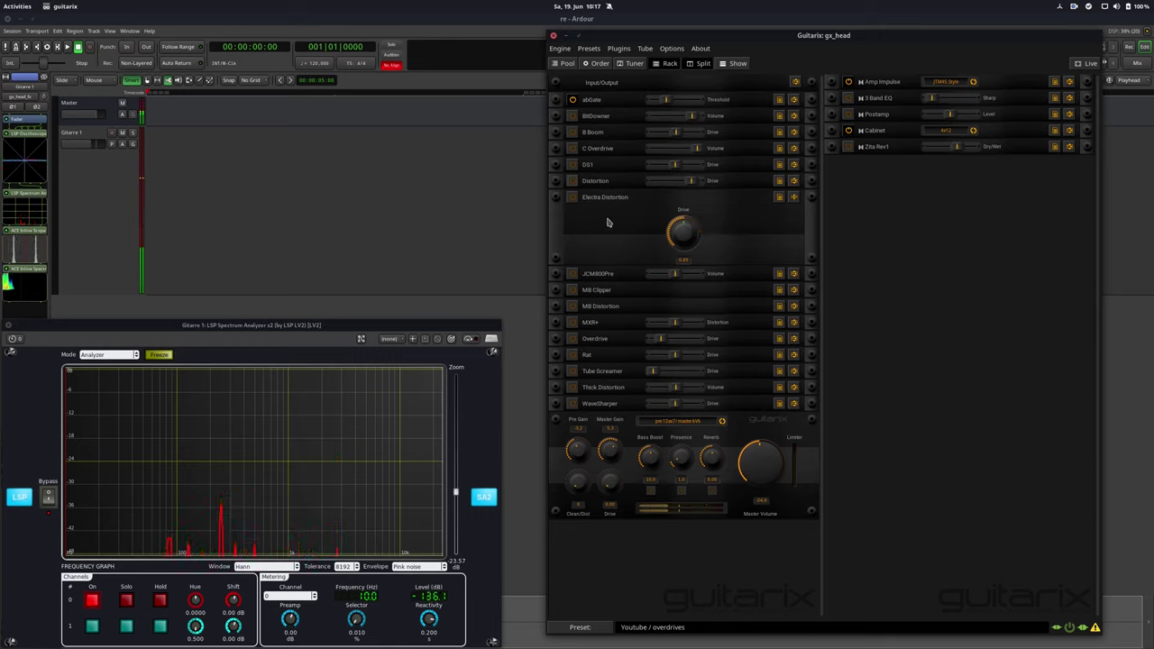
left_click(573, 198)
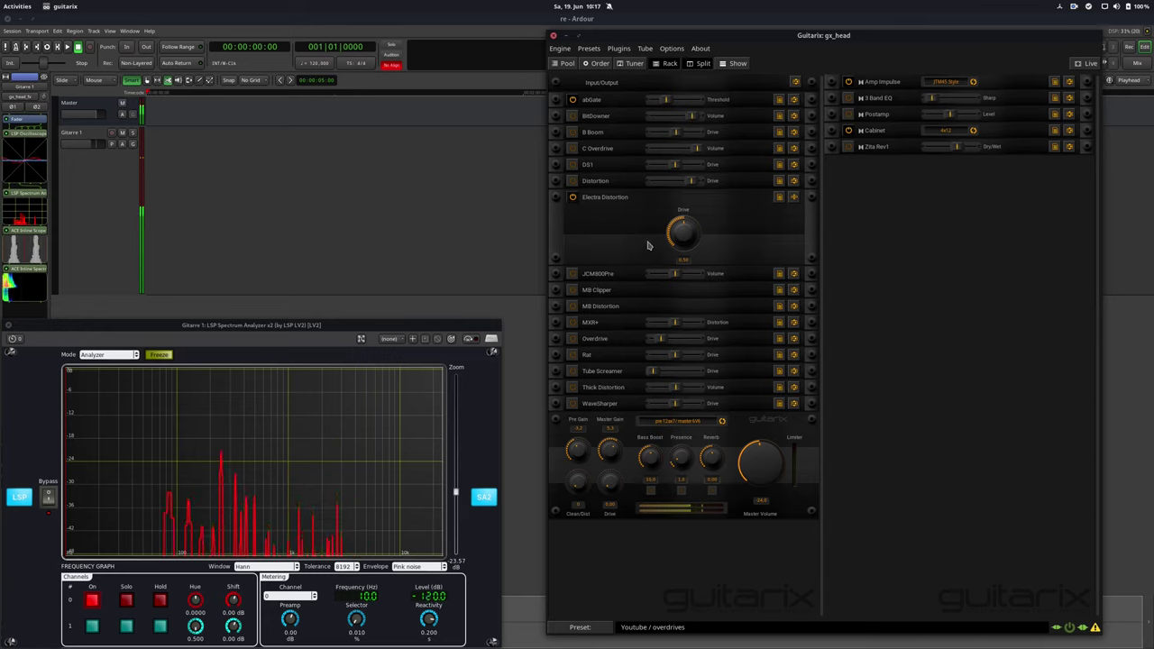
left_click_drag(670, 233, 667, 209)
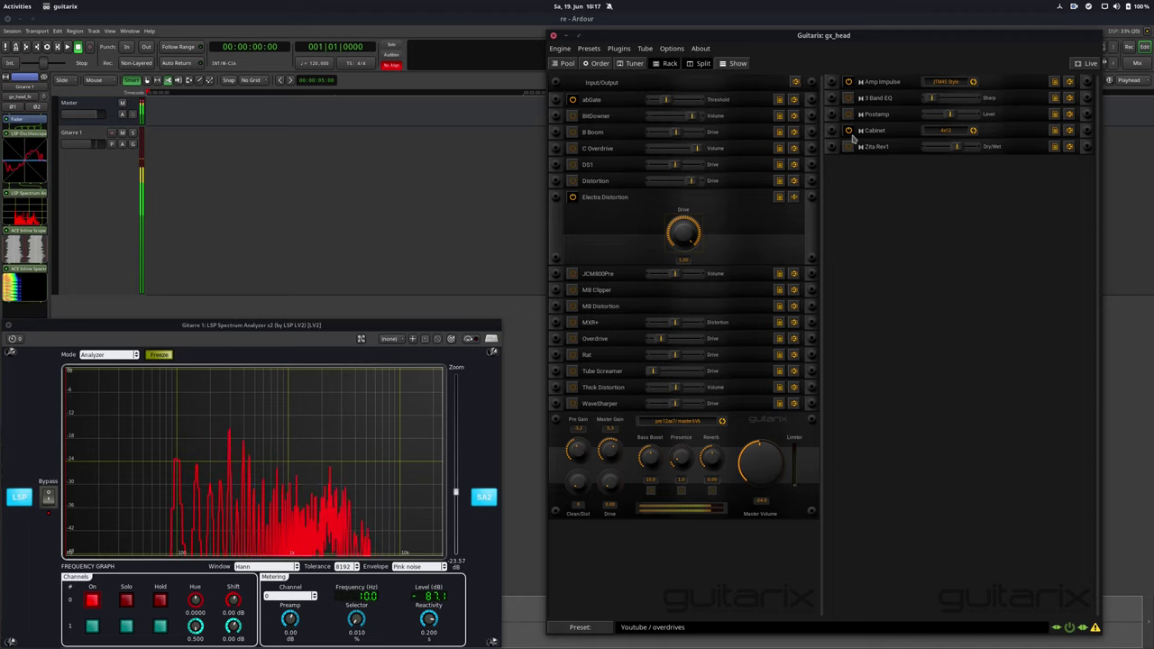
Expand the 3 Band EQ and lower its treble to about -0.2.
left_click(1068, 98)
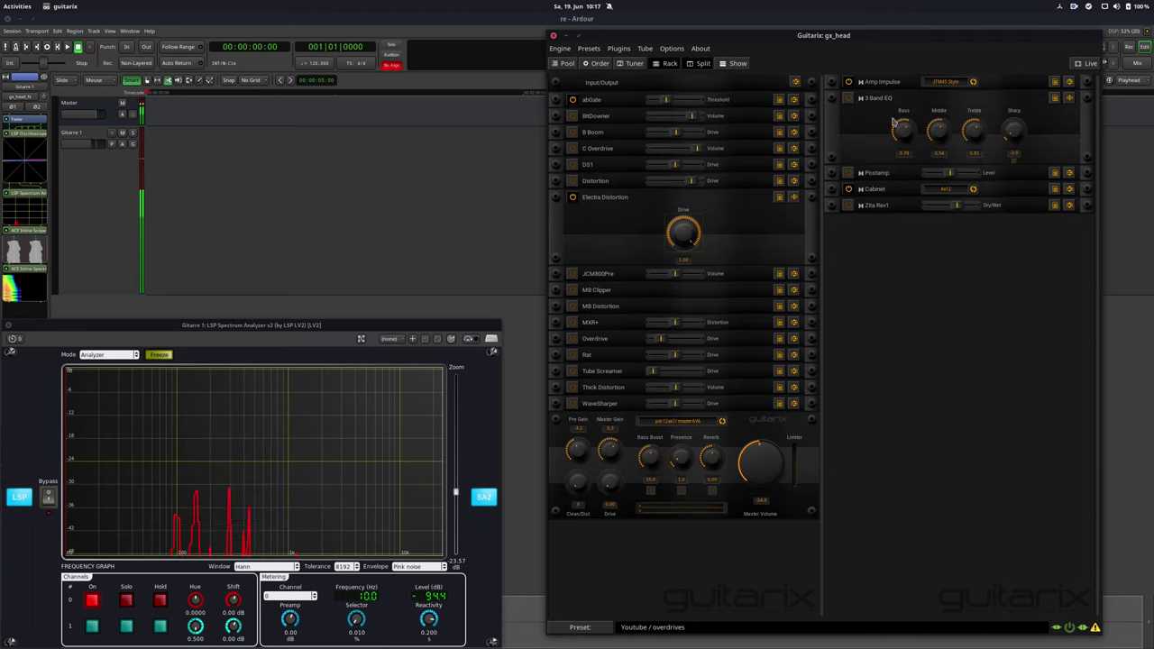
left_click_drag(953, 146, 944, 160)
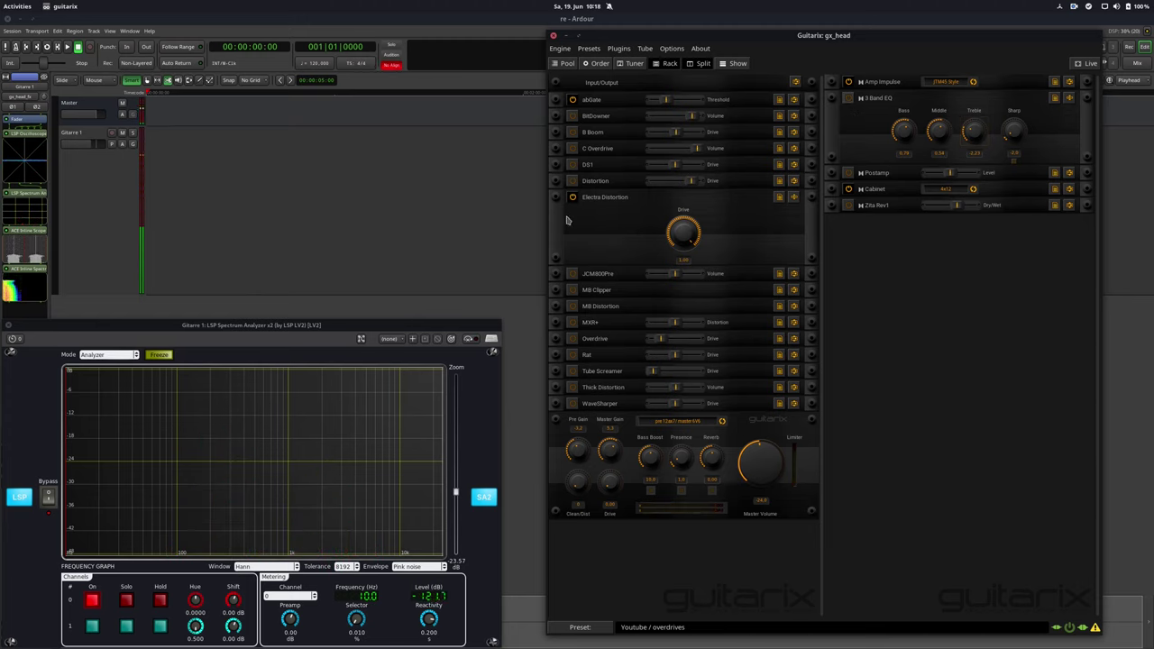
Collapse Electra Distortion, expand the JCM 800 Preamp and switch it on to compare its sound with the clean signal.
left_click(794, 196)
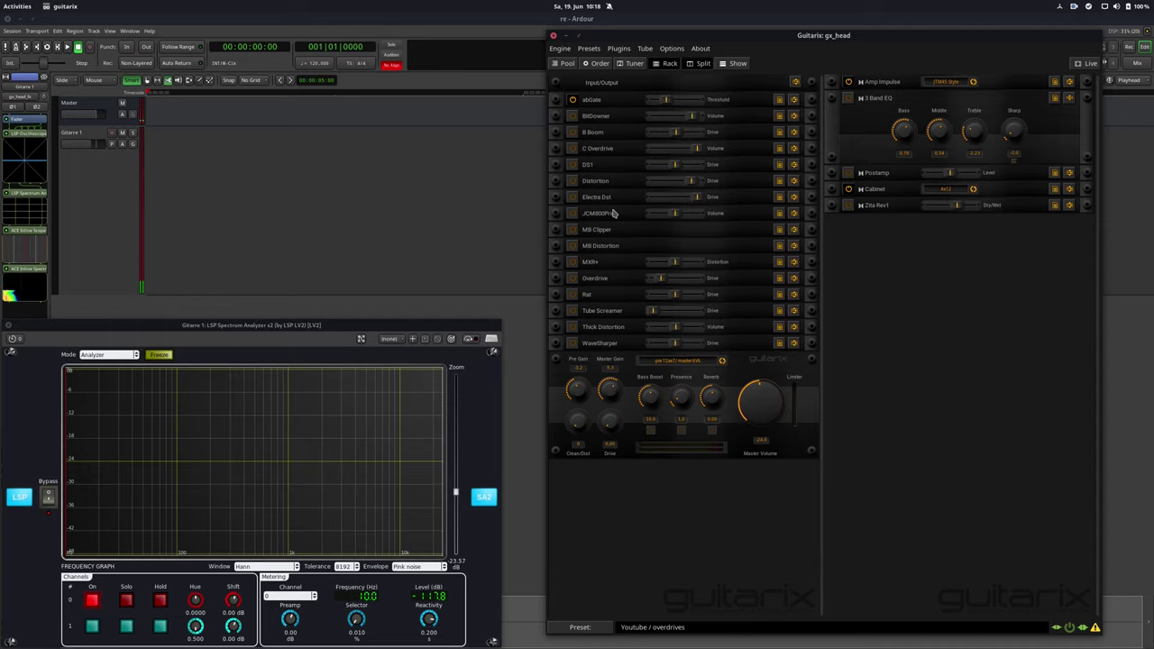
left_click(794, 213)
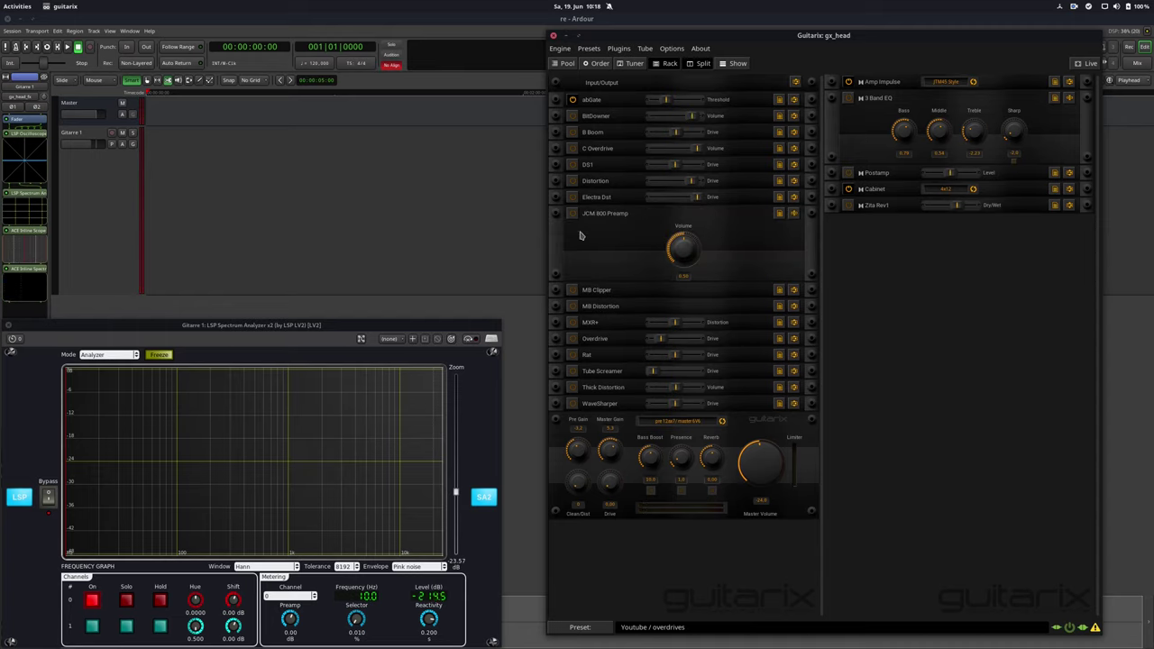
left_click(571, 214)
left_click(571, 214)
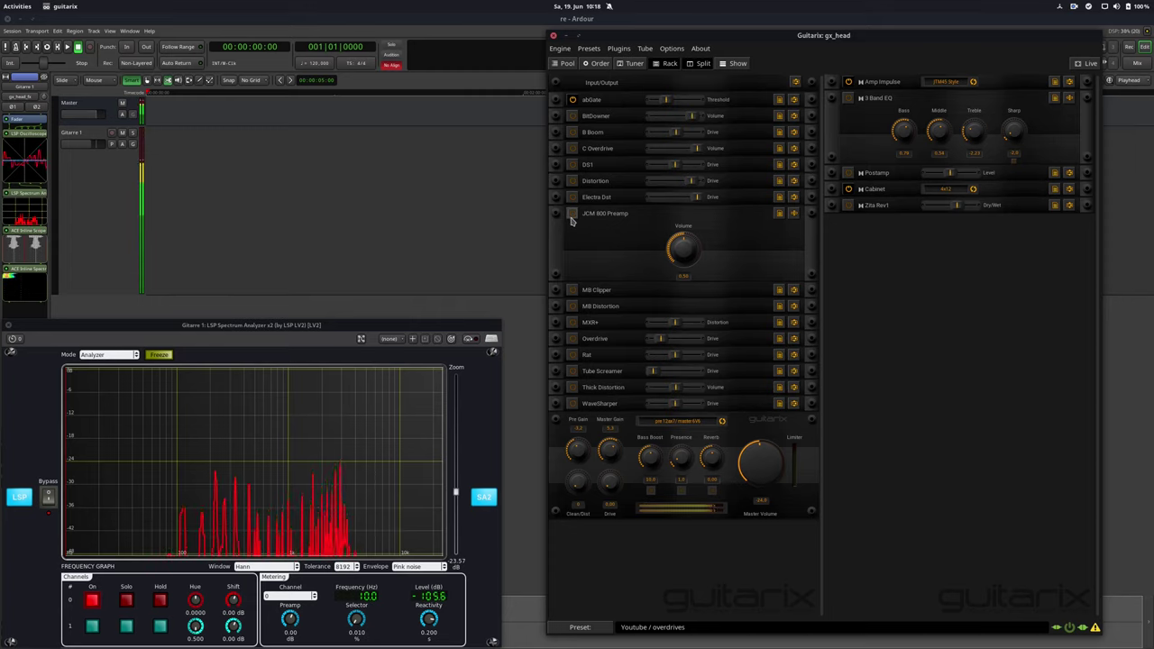
left_click(571, 216)
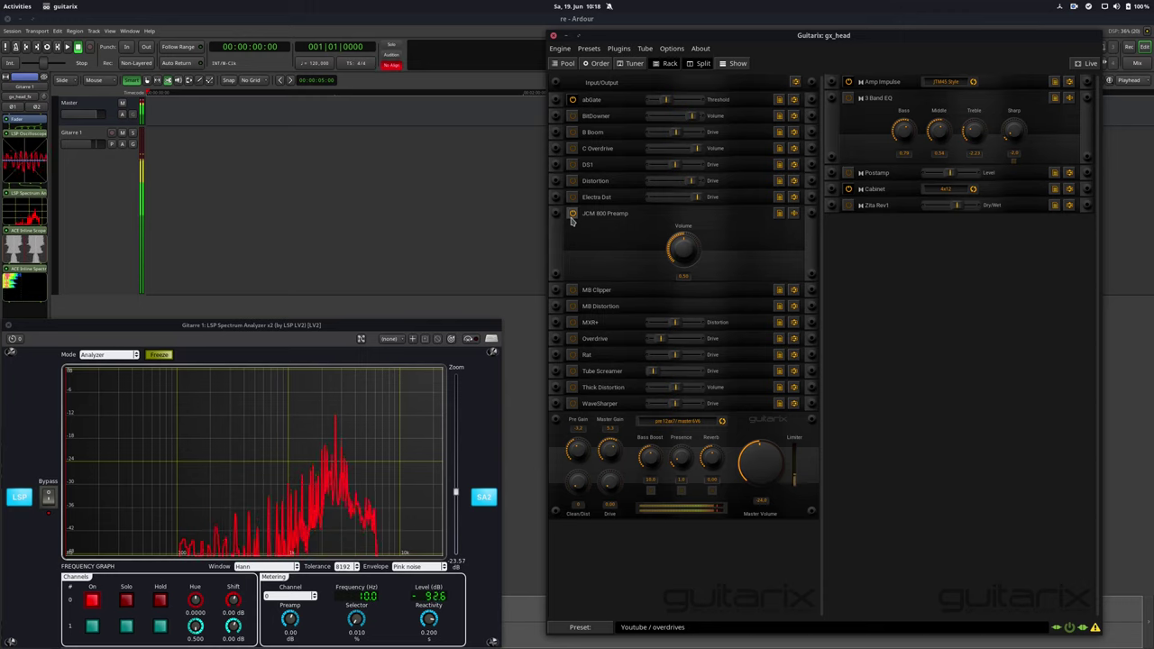
Audition the JCM 800 Preamp with its volume at about 0.89 and the 3 Band EQ treble readjusted, then bypass and collapse it.
scroll(682, 234, "down", 2)
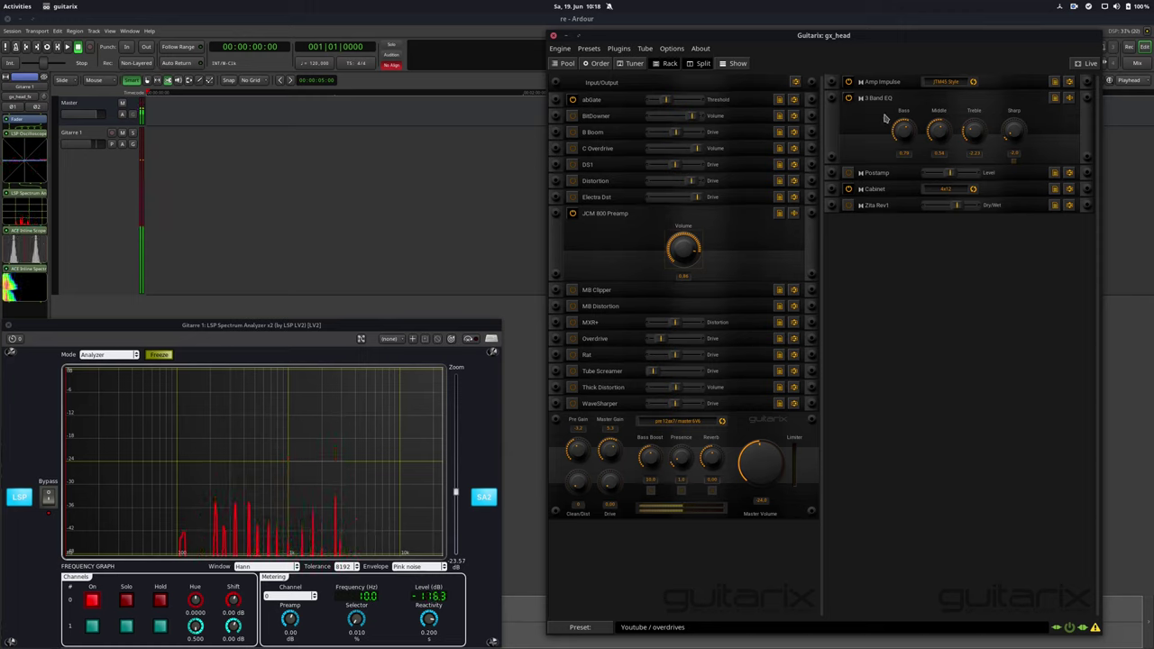
scroll(972, 135, "up", 3)
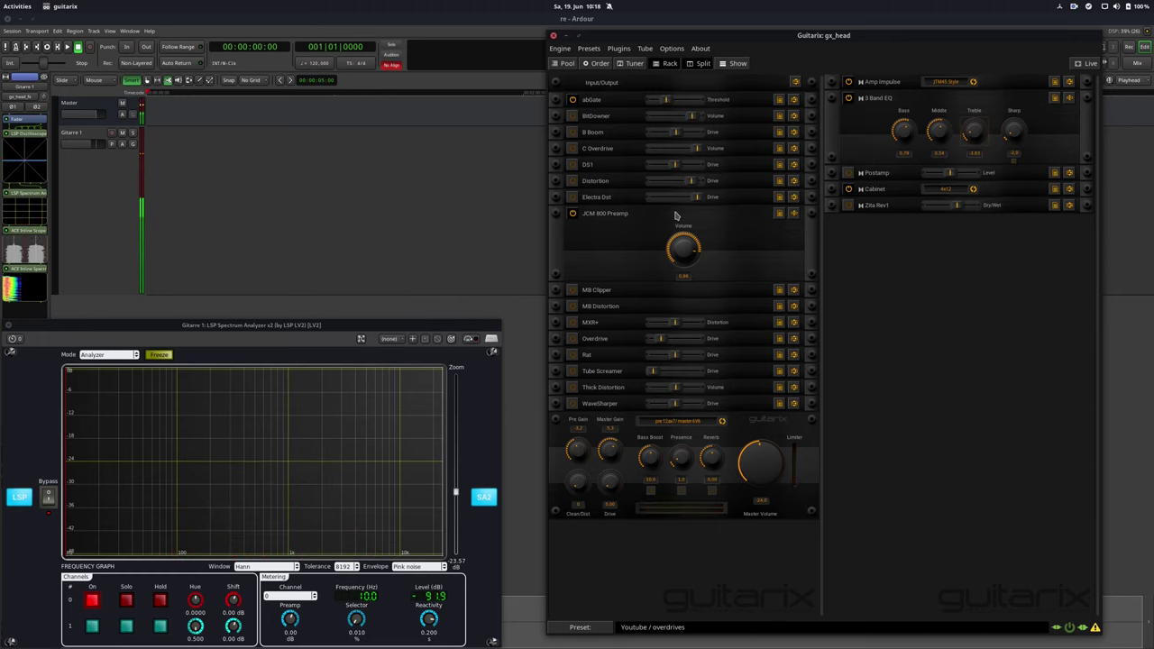
left_click(781, 213)
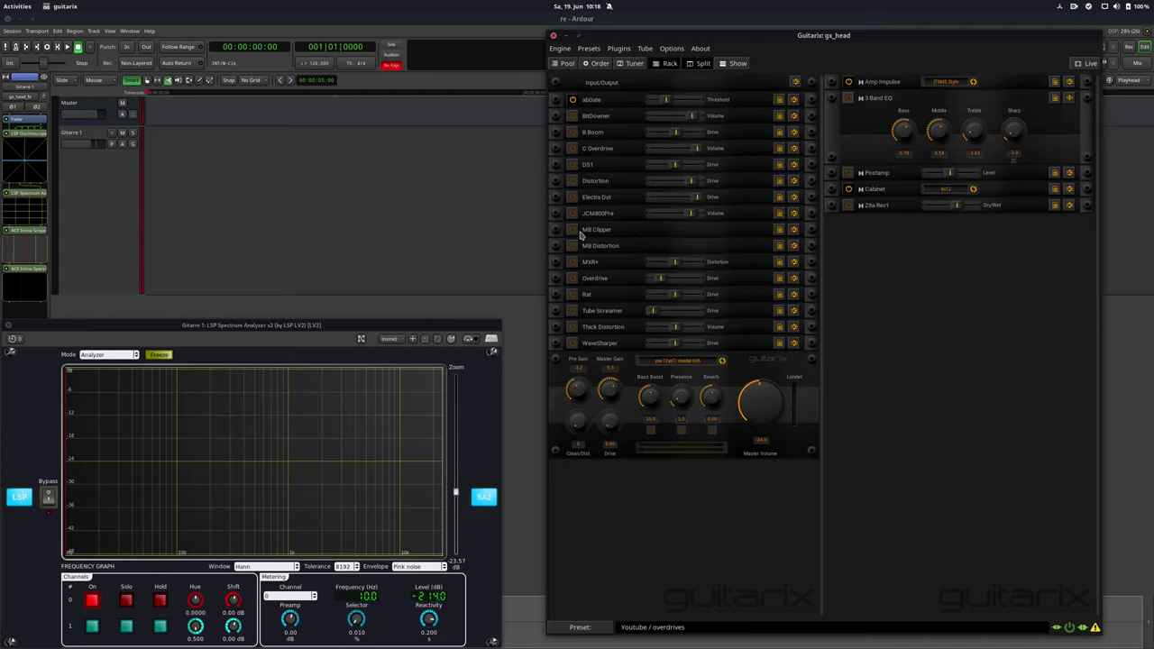
Expand and enable MultiBand Clipper, then raise the drive of Bands 1 through 4.
left_click(780, 229)
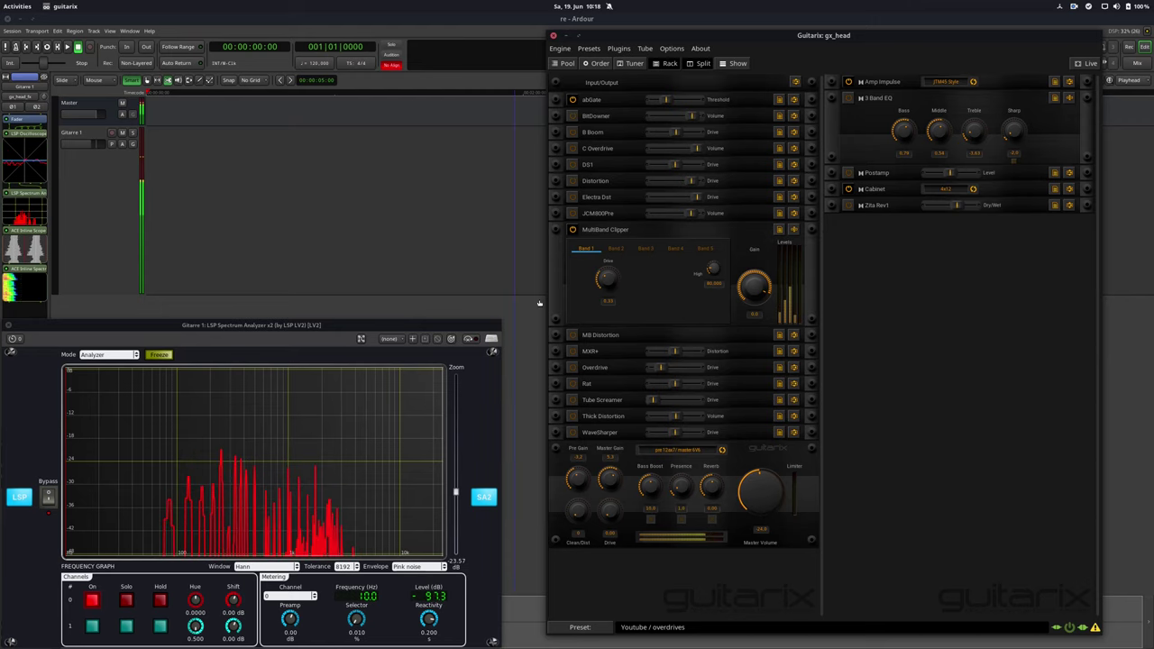
left_click_drag(618, 283, 604, 257)
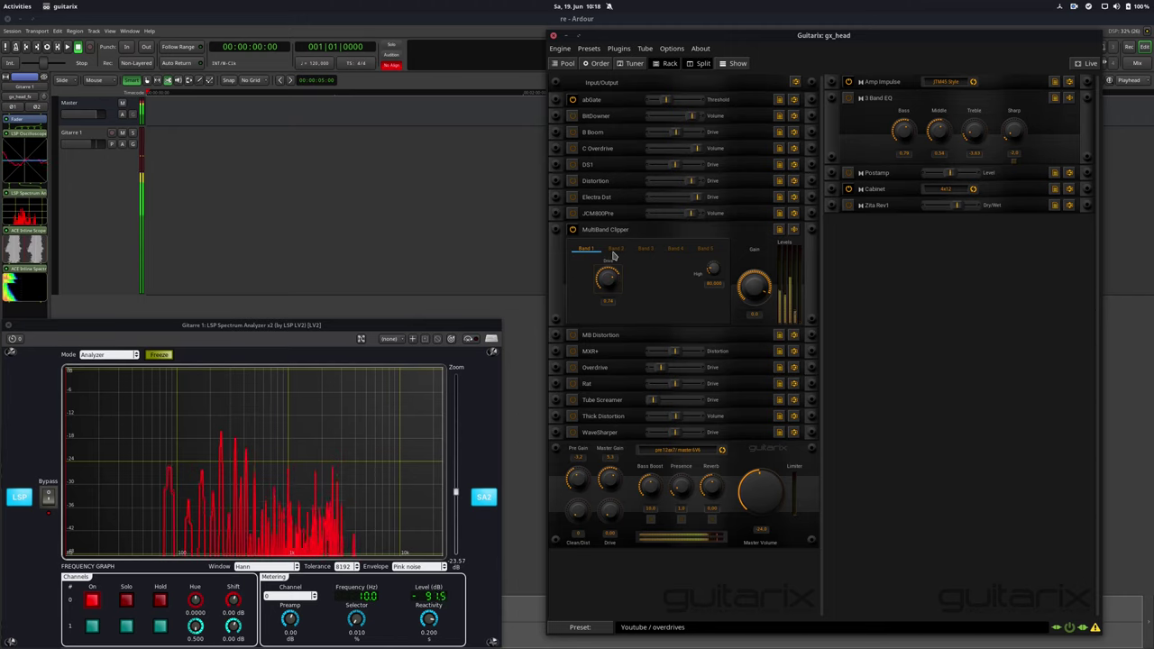
left_click(614, 251)
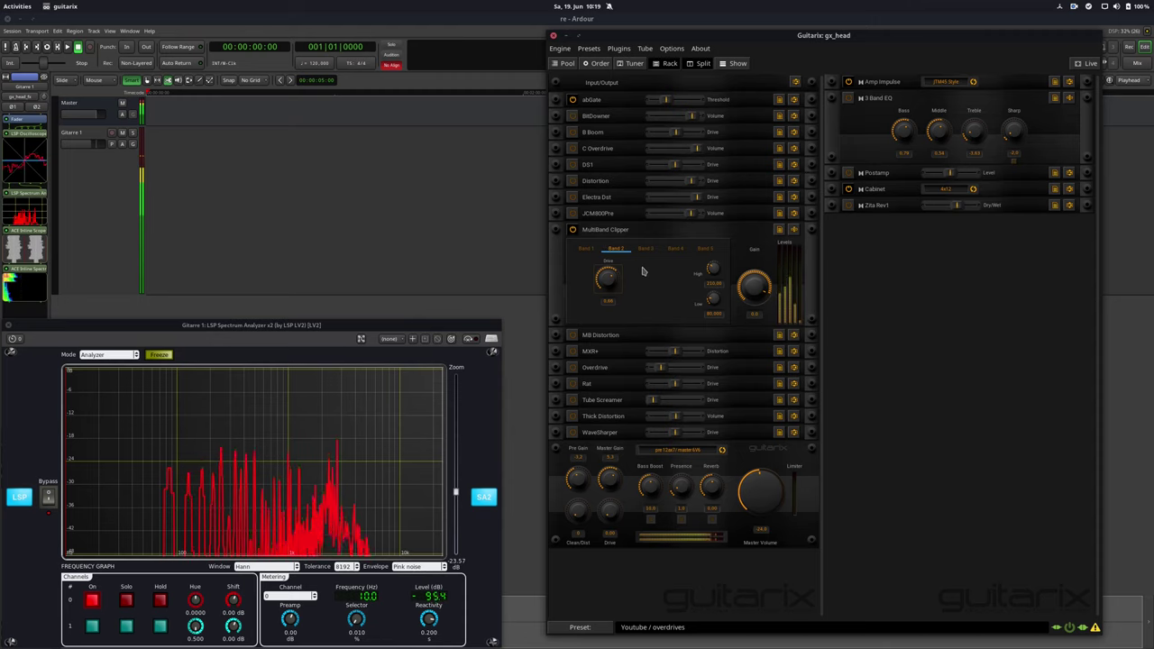
left_click(639, 249)
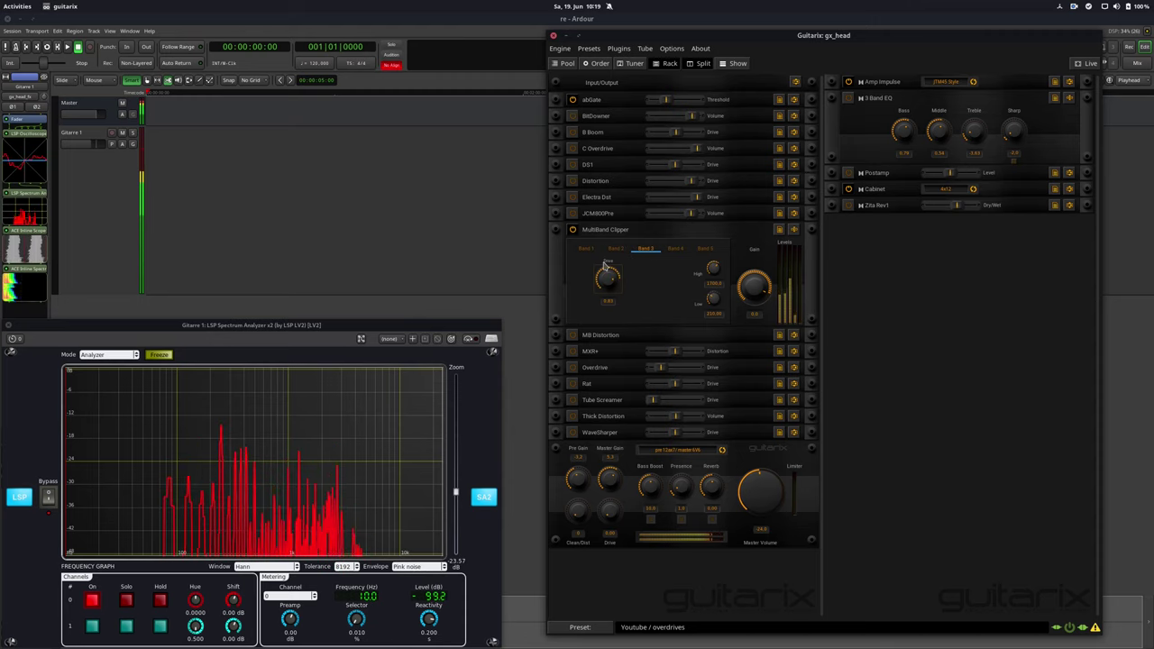
left_click(675, 249)
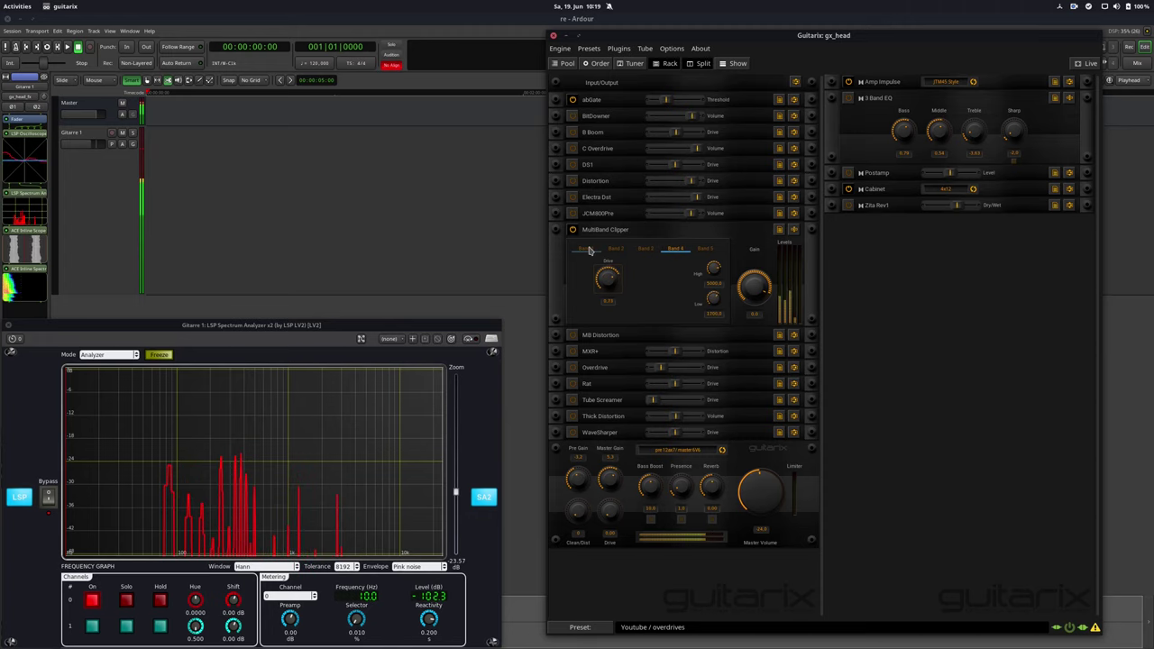
Adjust the drive of MultiBand Clipper's Band 5 and readjust Band 4 to hear their effect.
left_click(589, 251)
left_click(664, 249)
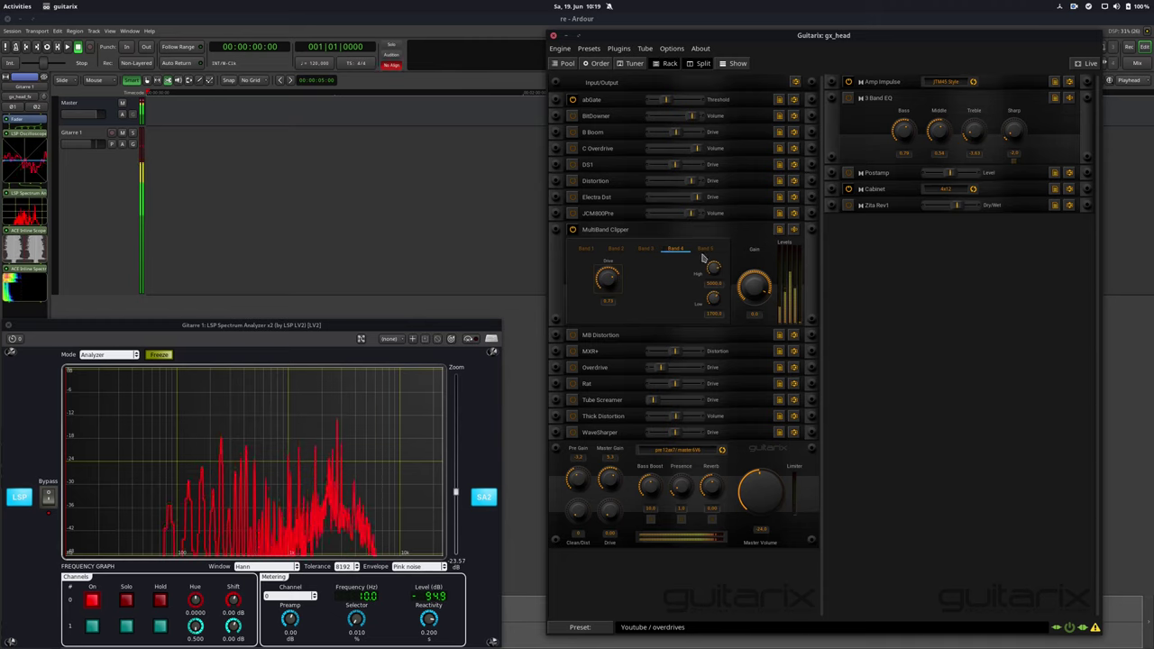
left_click(705, 255)
left_click_drag(609, 264, 609, 213)
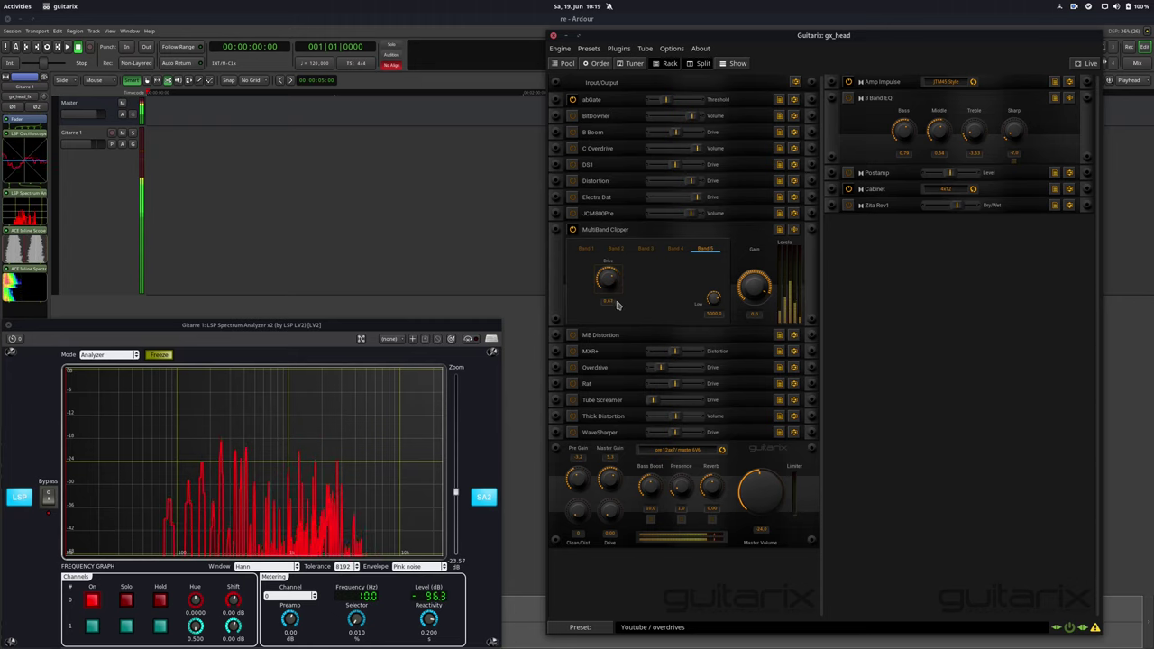
left_click(674, 250)
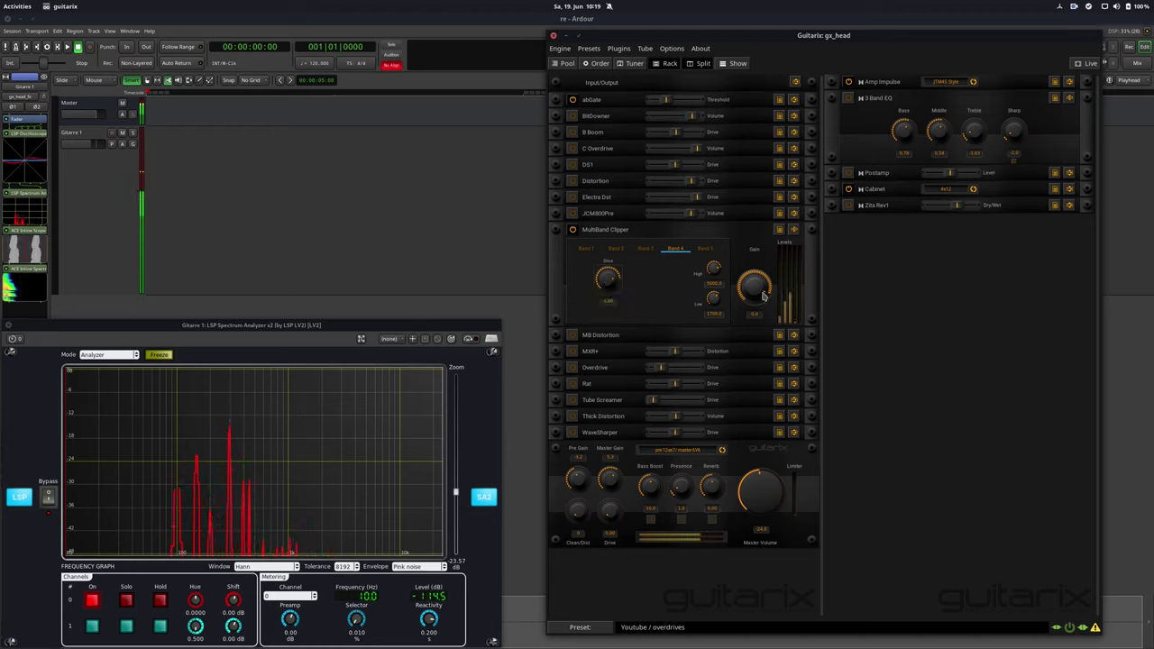
Lower MultiBand Clipper's overall gain, then switch the effect off and collapse it.
left_click_drag(754, 286, 746, 320)
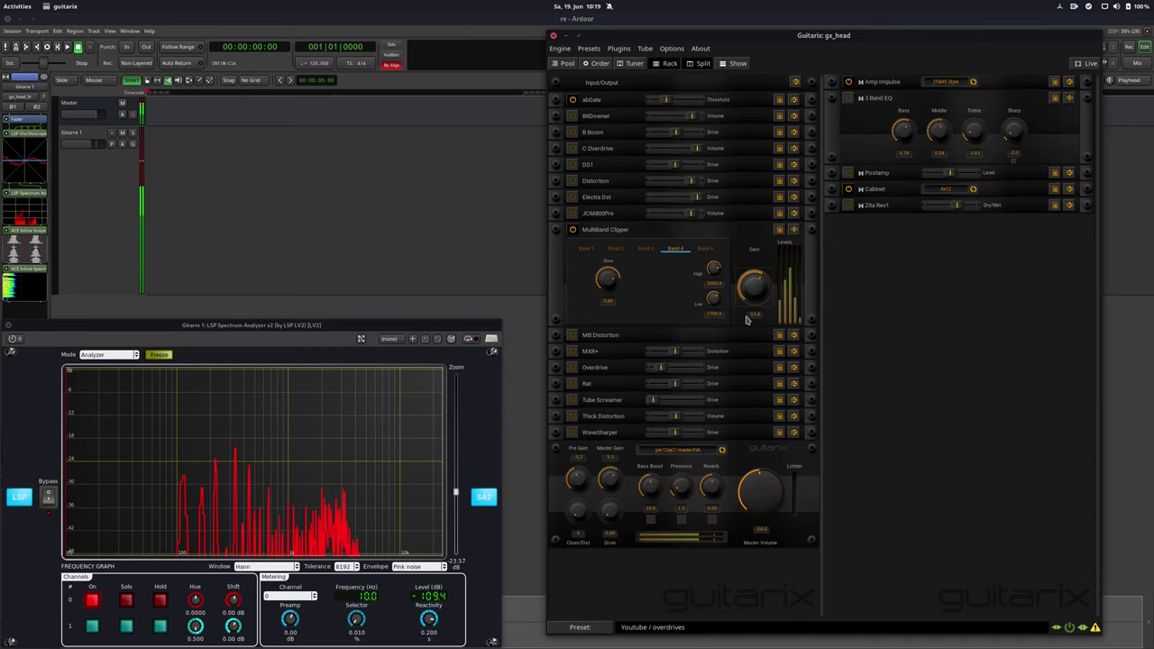
left_click(571, 229)
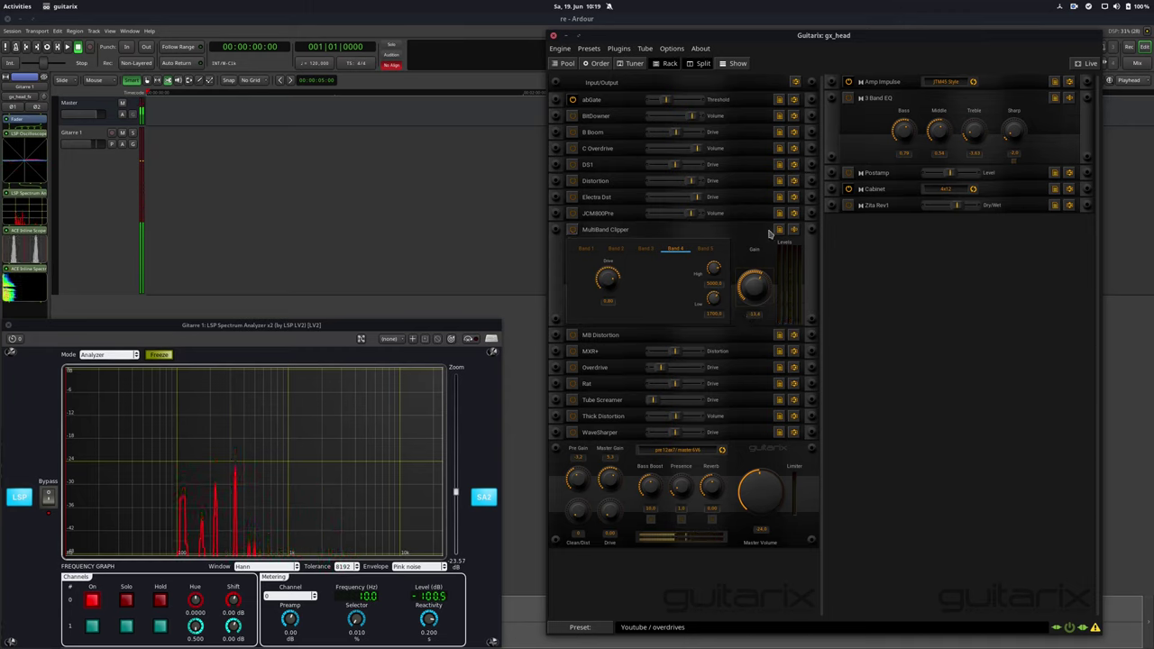
left_click(793, 230)
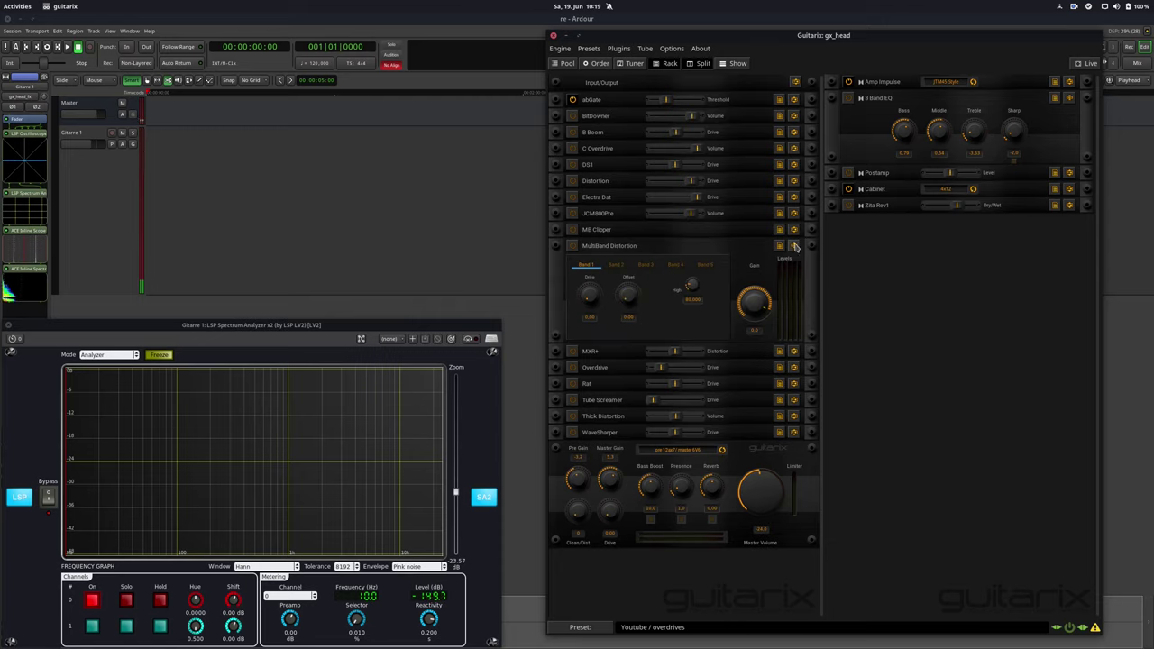
Expand and enable MultiBand Distortion, then go through its bands, adding moderate drive to the upper ones.
left_click(793, 245)
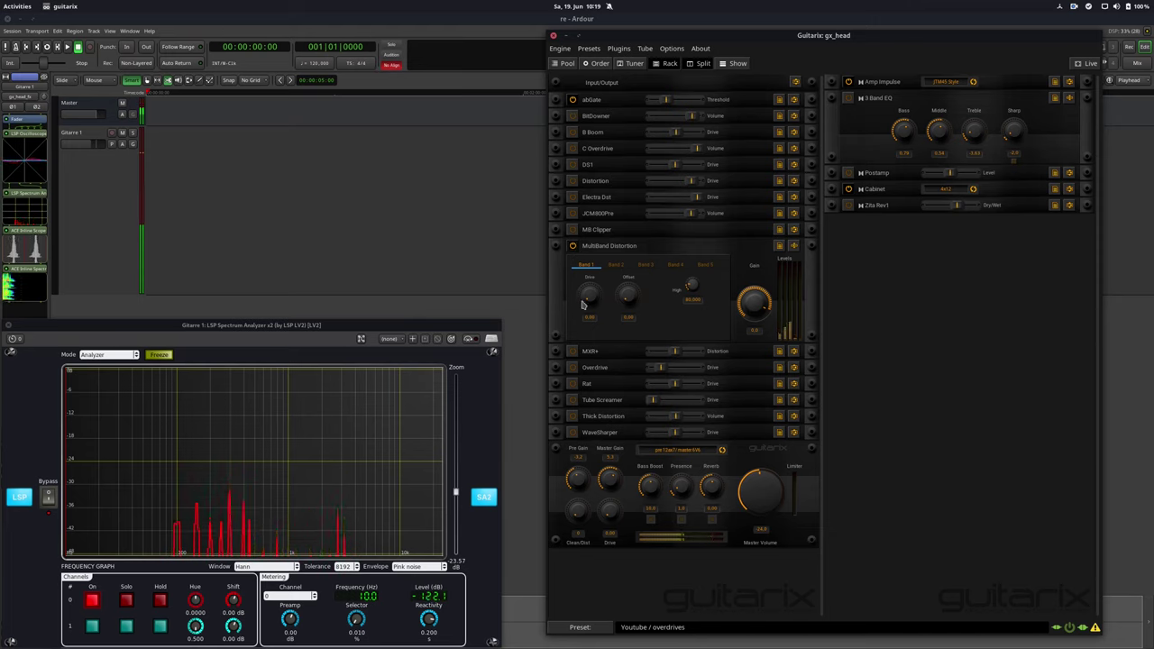
left_click(616, 265)
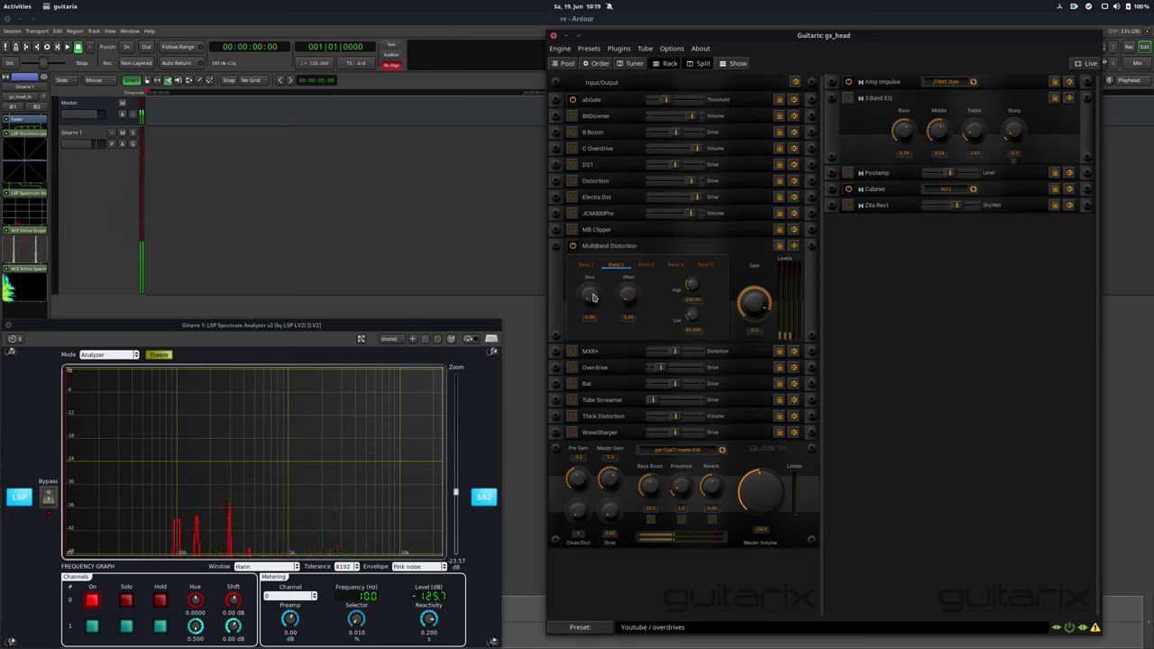
left_click(647, 265)
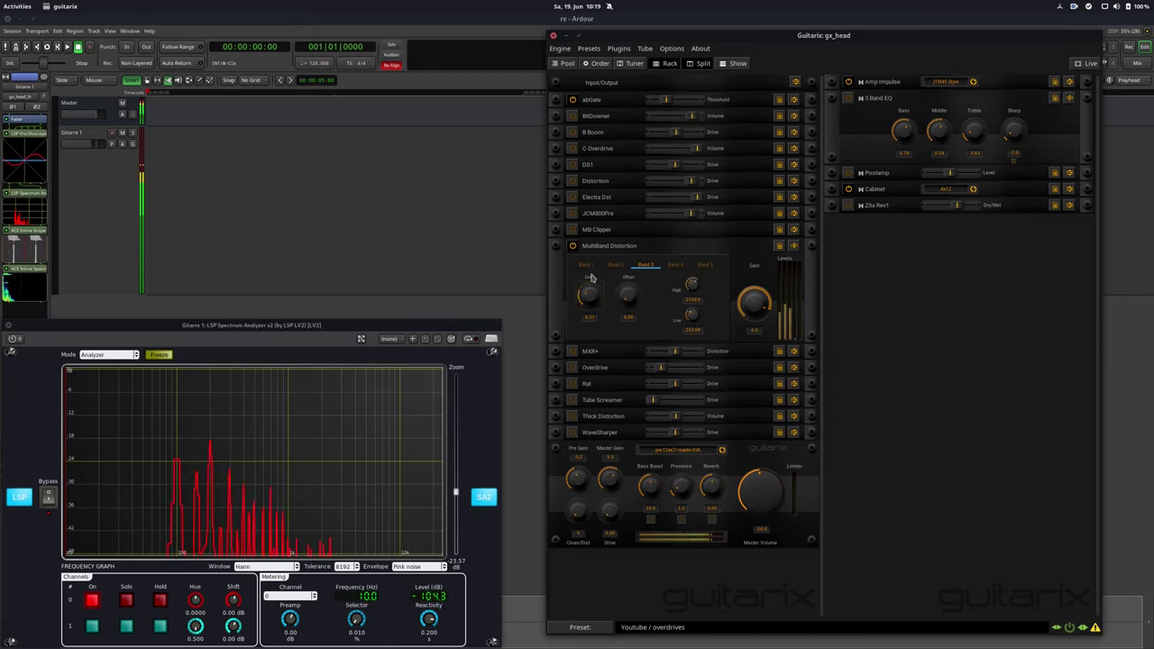
left_click(689, 267)
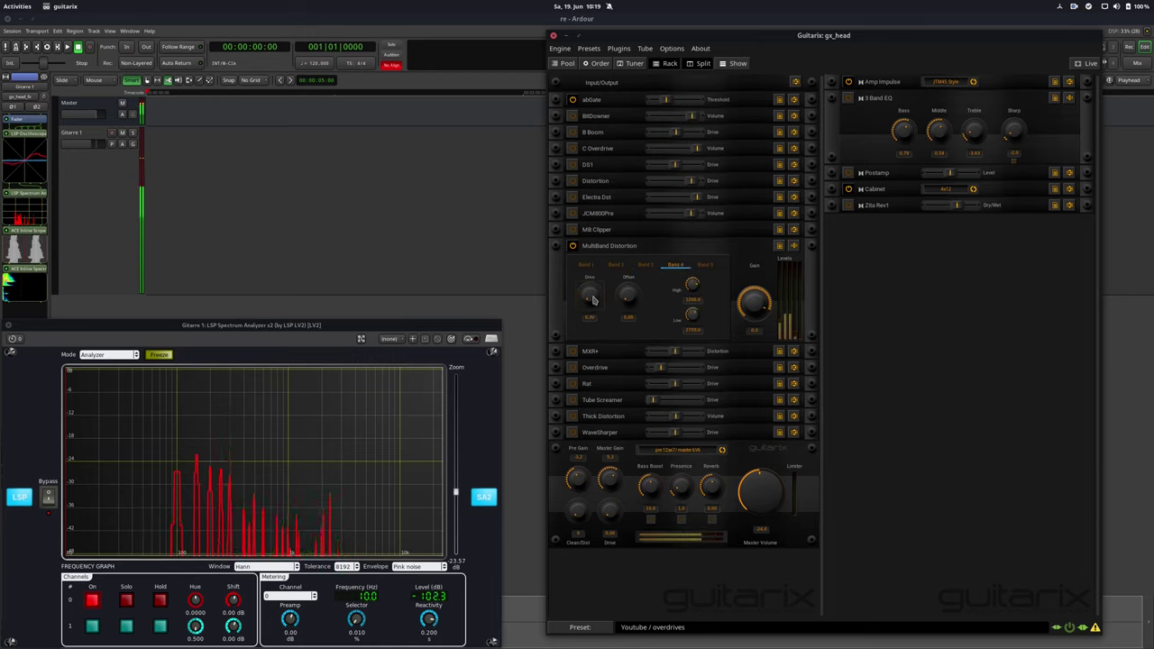
scroll(588, 265, "down", 1)
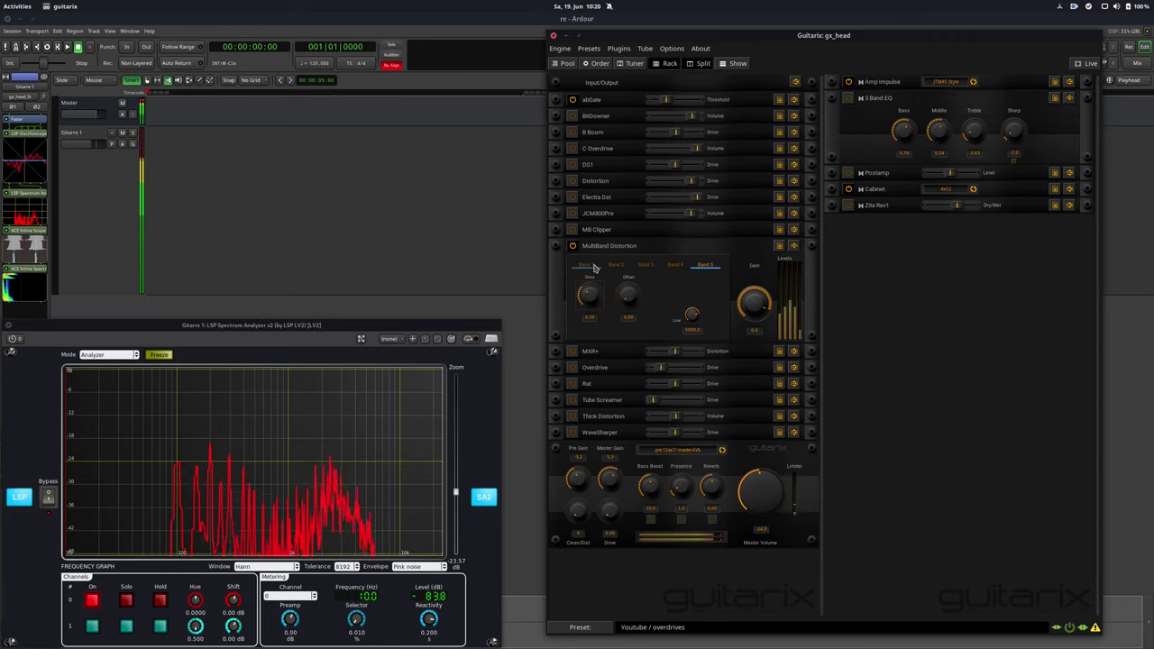
Raise MultiBand Distortion's drive further band by band up to Band 5, then switch it off and collapse it.
scroll(602, 266, "up", 4)
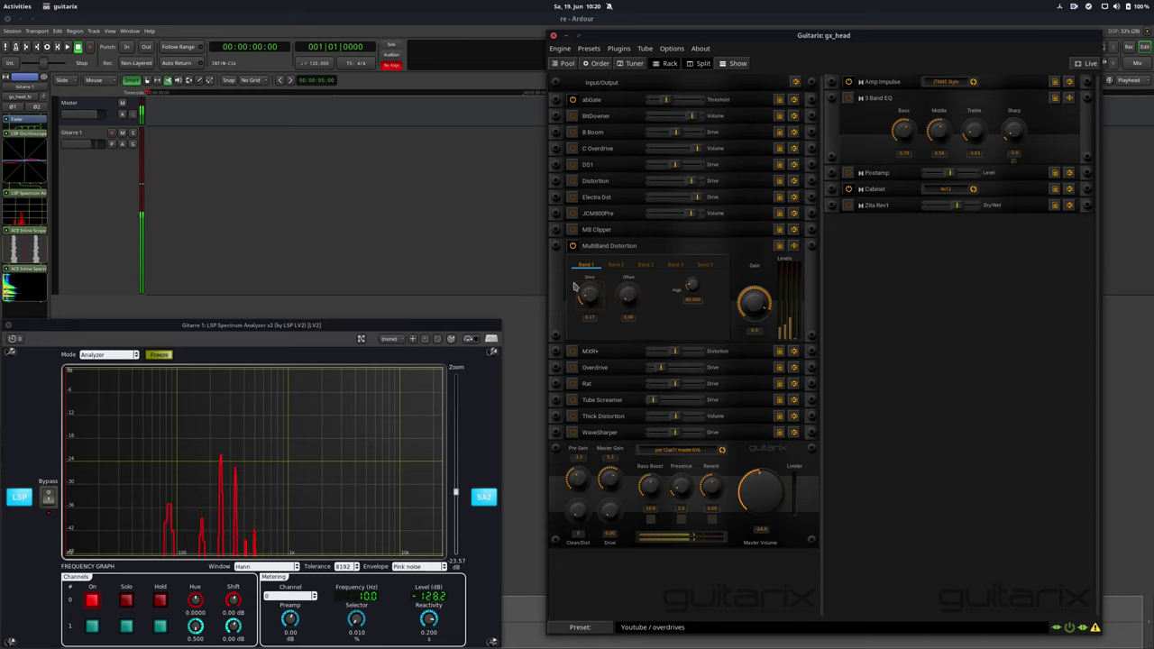
left_click(646, 265)
left_click(674, 265)
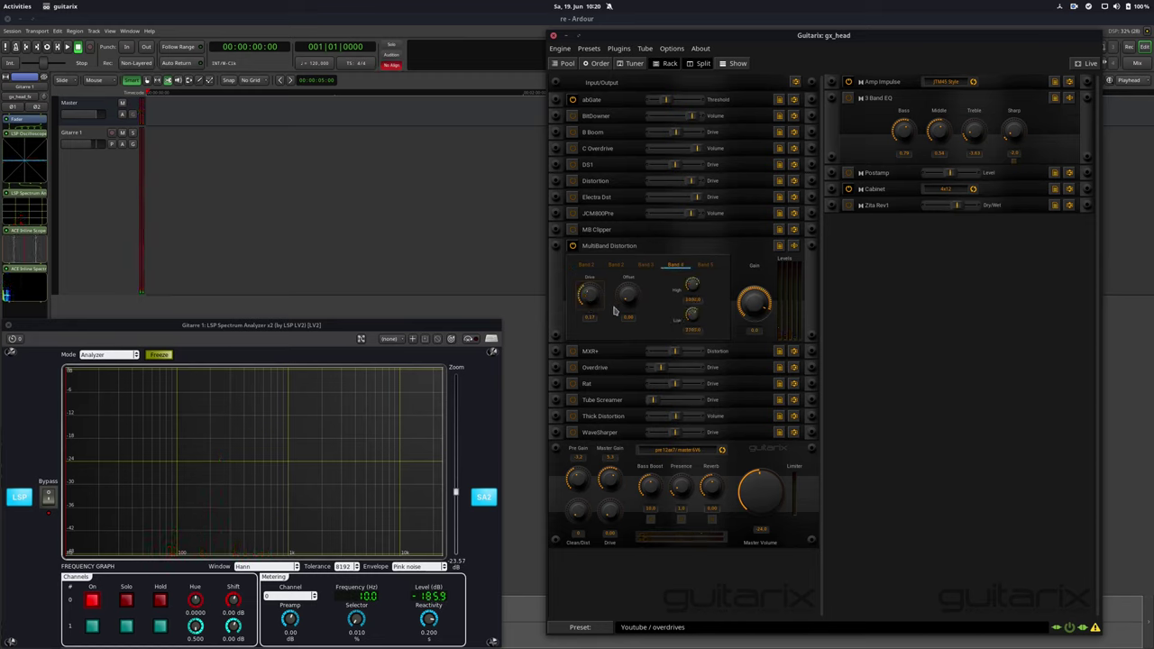
left_click(700, 265)
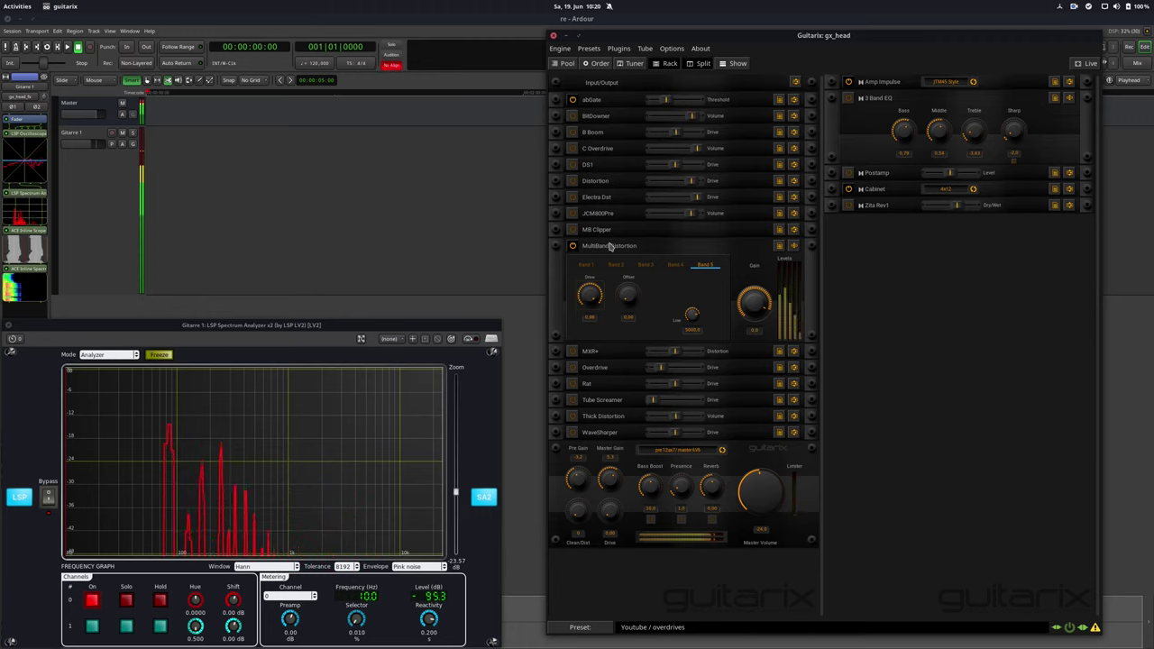
left_click(794, 247)
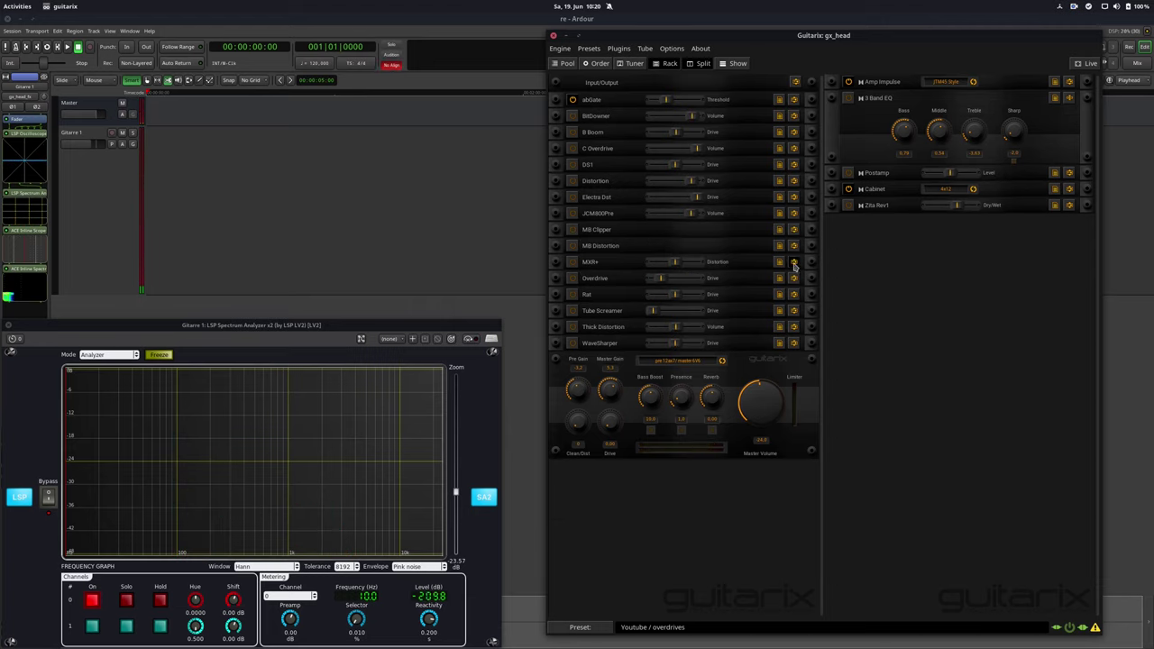
Expand and enable MXR Distortion Plus, audition it with the distortion raised to 1.00, then switch it off and collapse it.
left_click(793, 261)
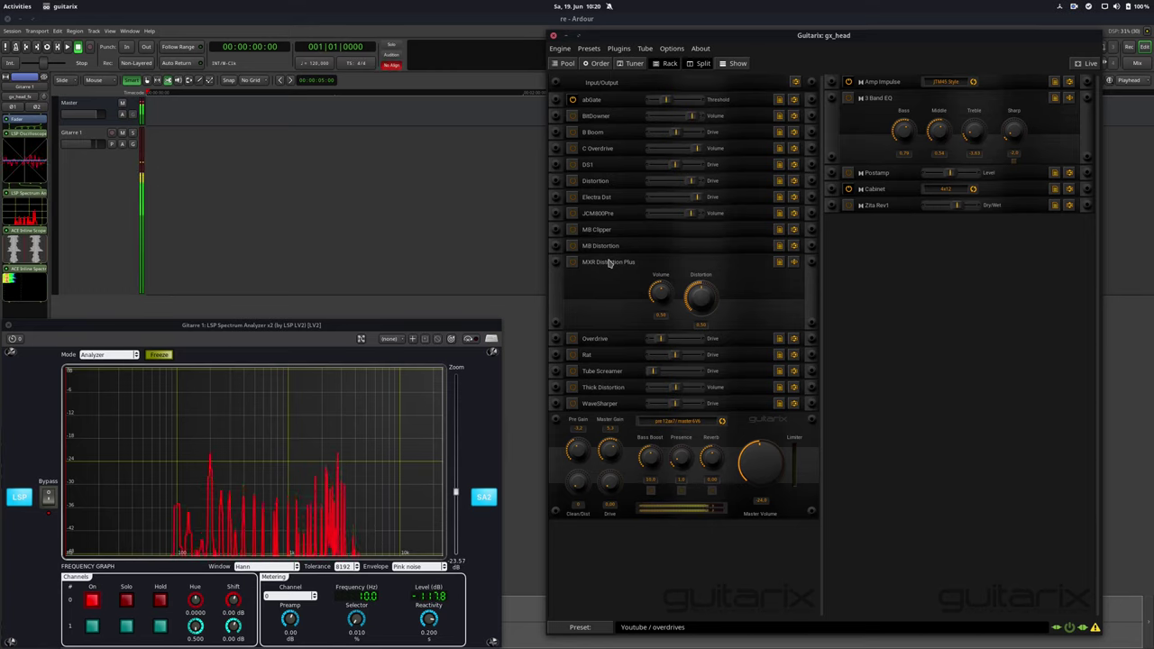
left_click(573, 263)
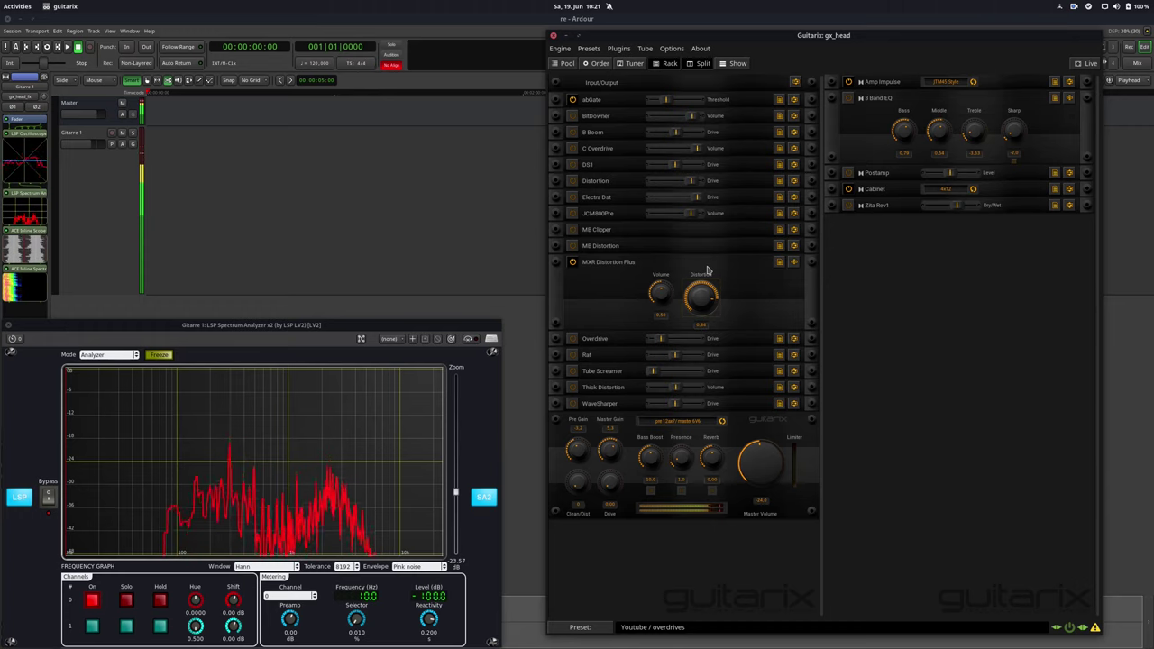
left_click_drag(708, 270, 706, 259)
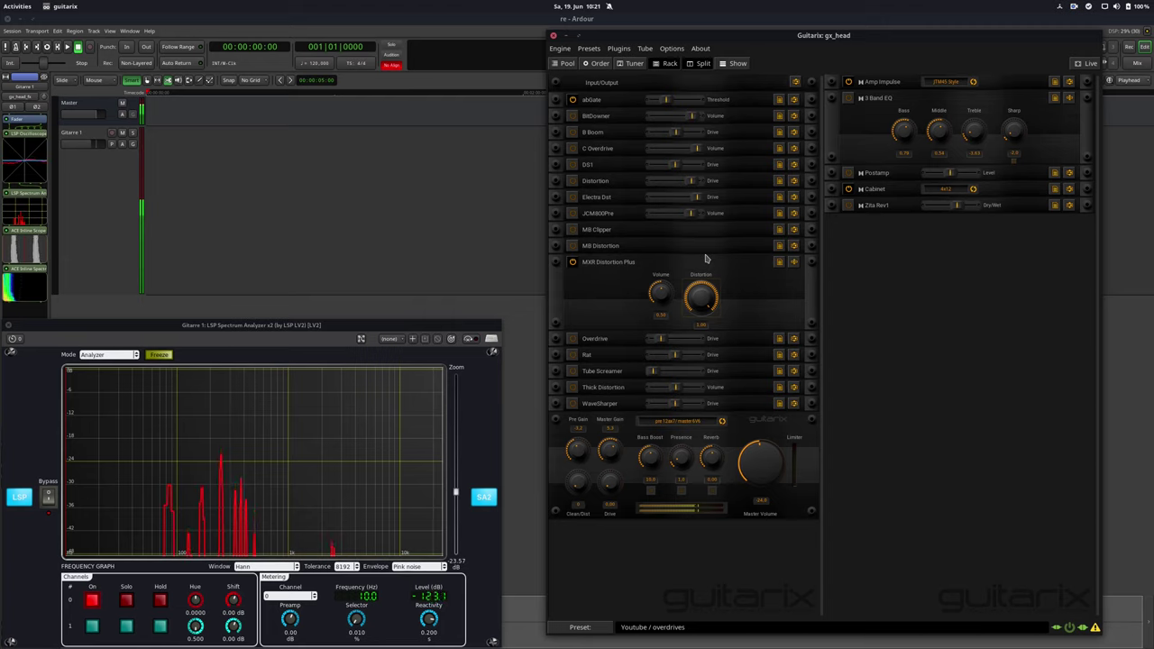
left_click(793, 262)
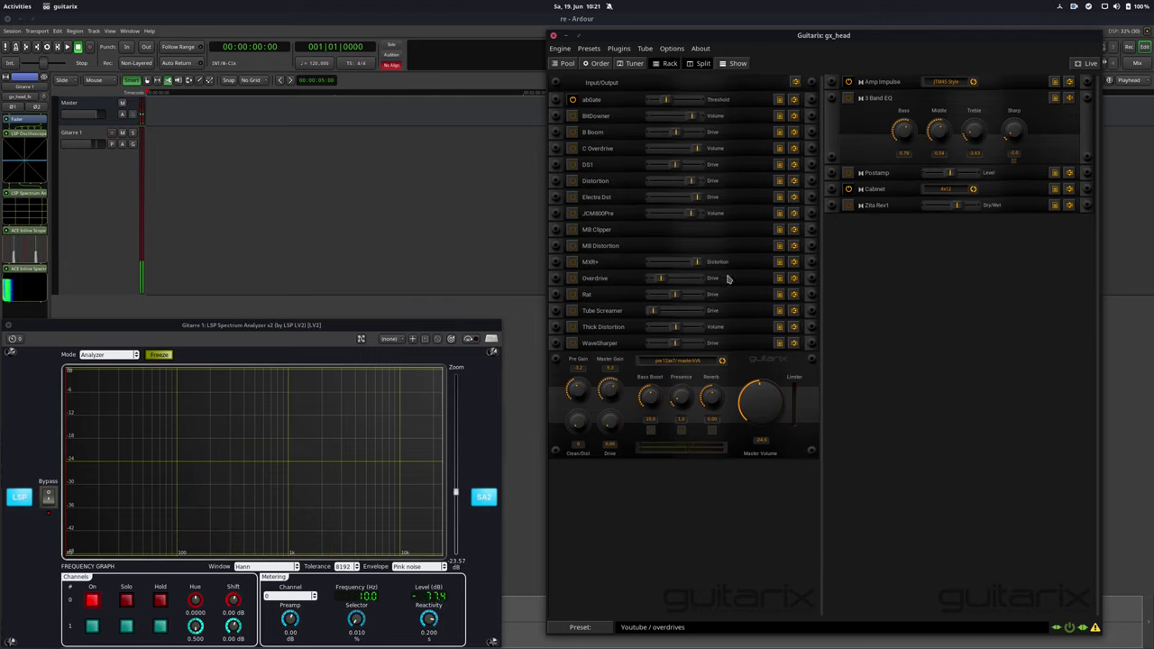
Expand and enable Overdrive, audition it with the drive raised to 20.0, then switch it off and collapse it.
left_click(793, 277)
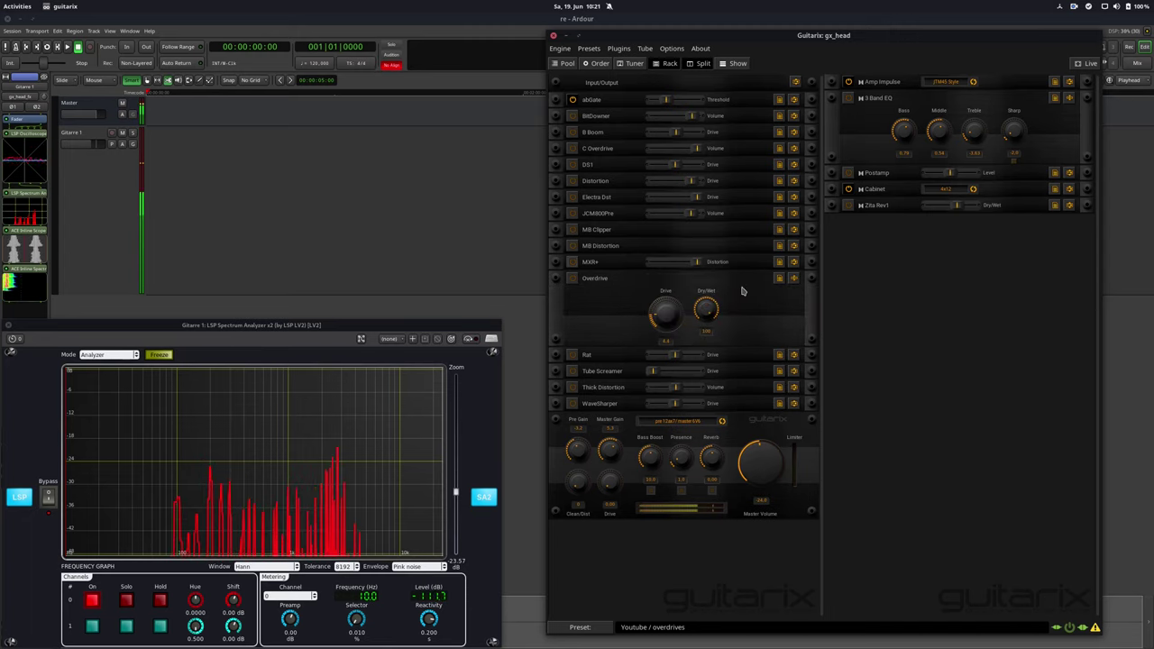
left_click(572, 279)
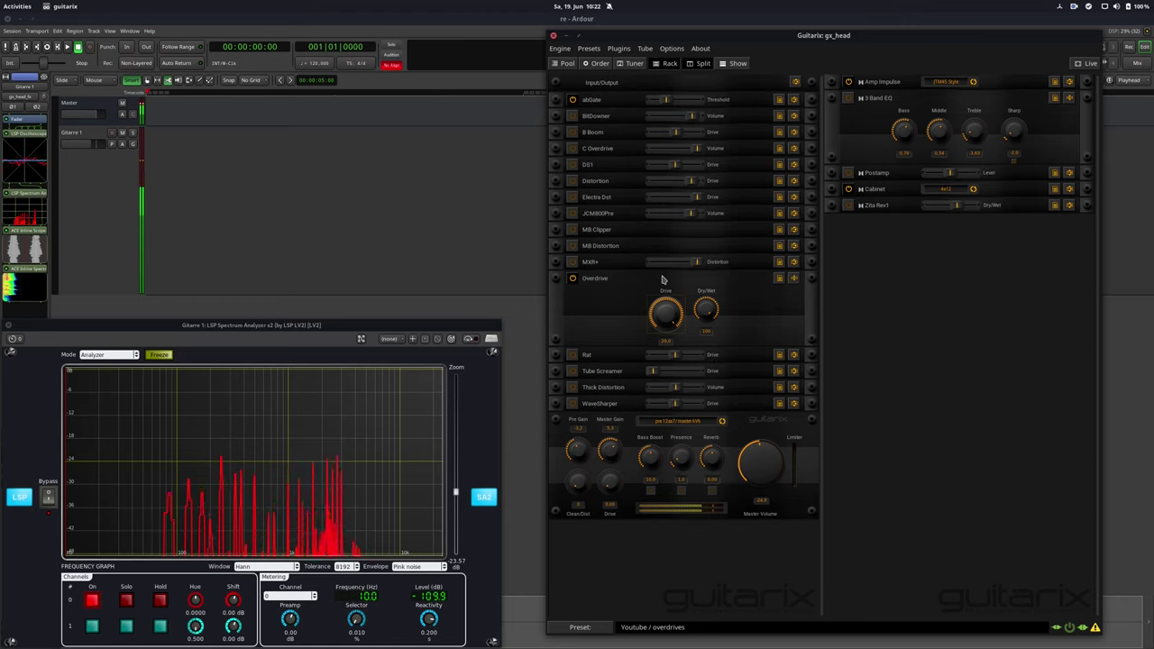
left_click(572, 277)
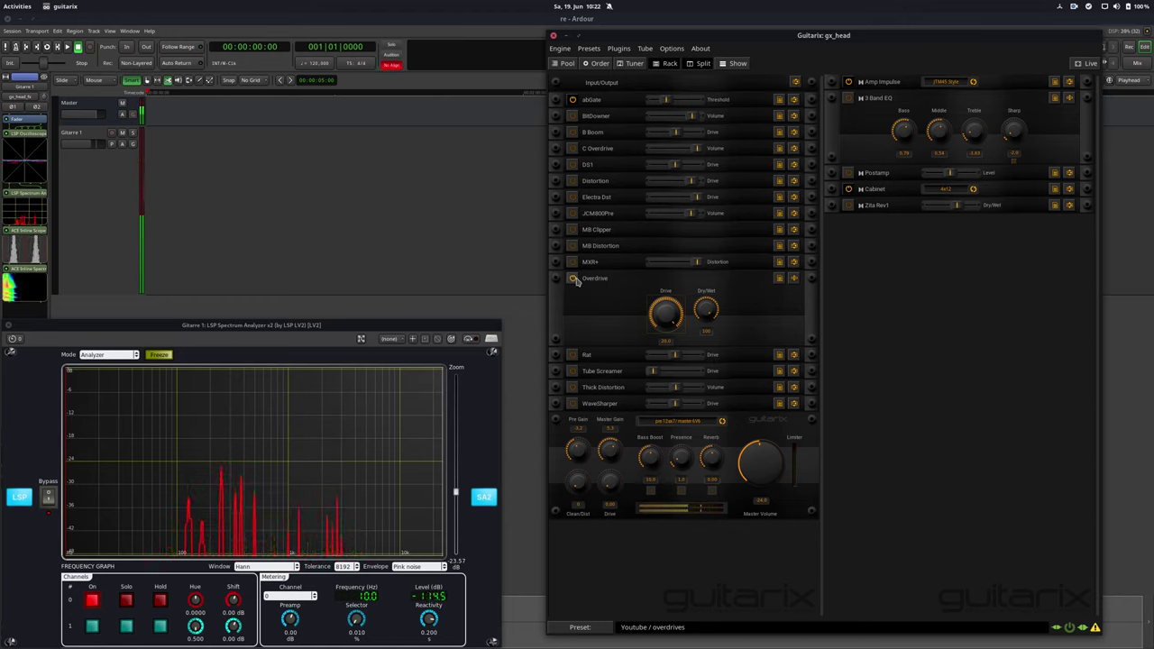
left_click(793, 278)
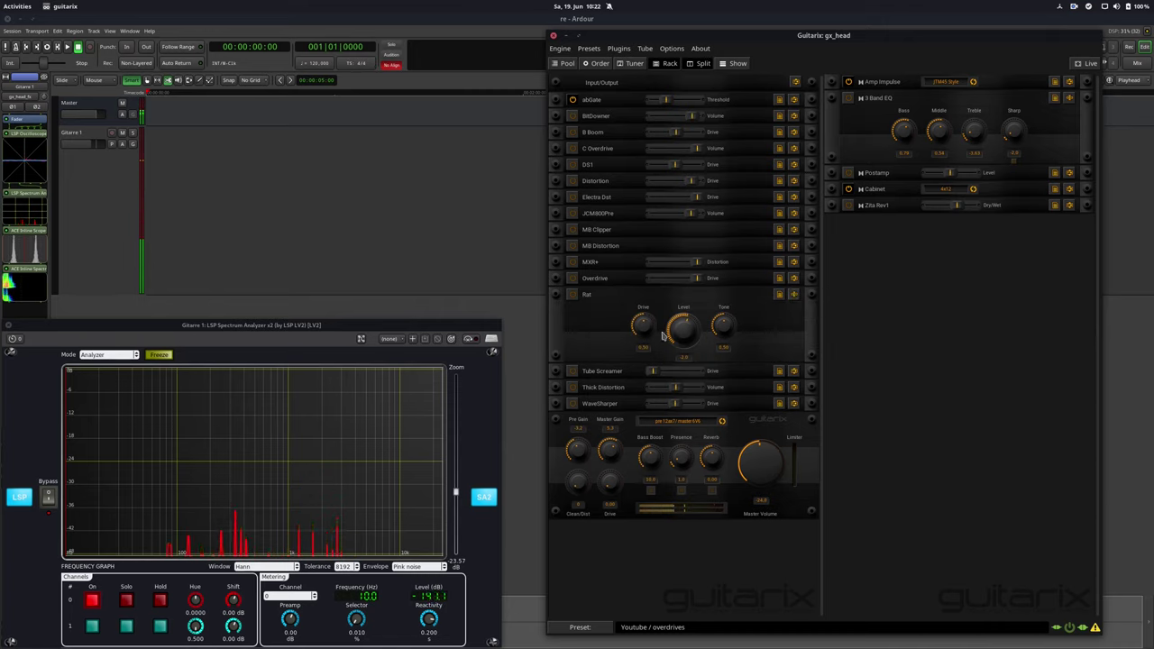
Enable Rat, audition it with the drive raised to 1.00, then collapse it and switch it off.
left_click(573, 295)
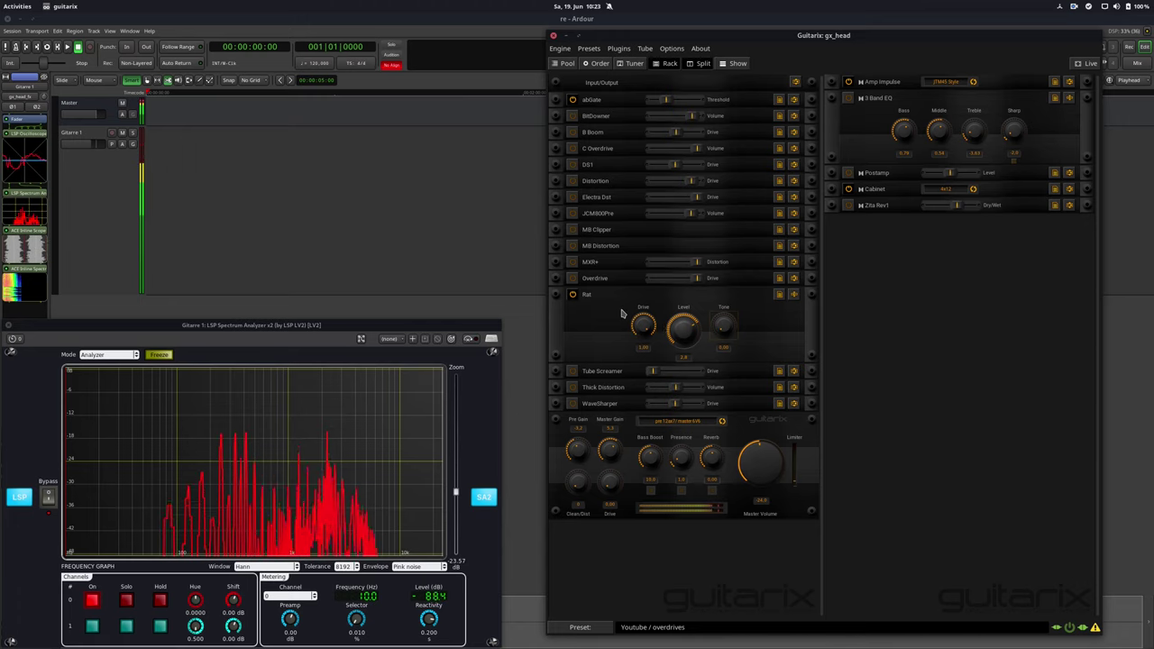
left_click(794, 294)
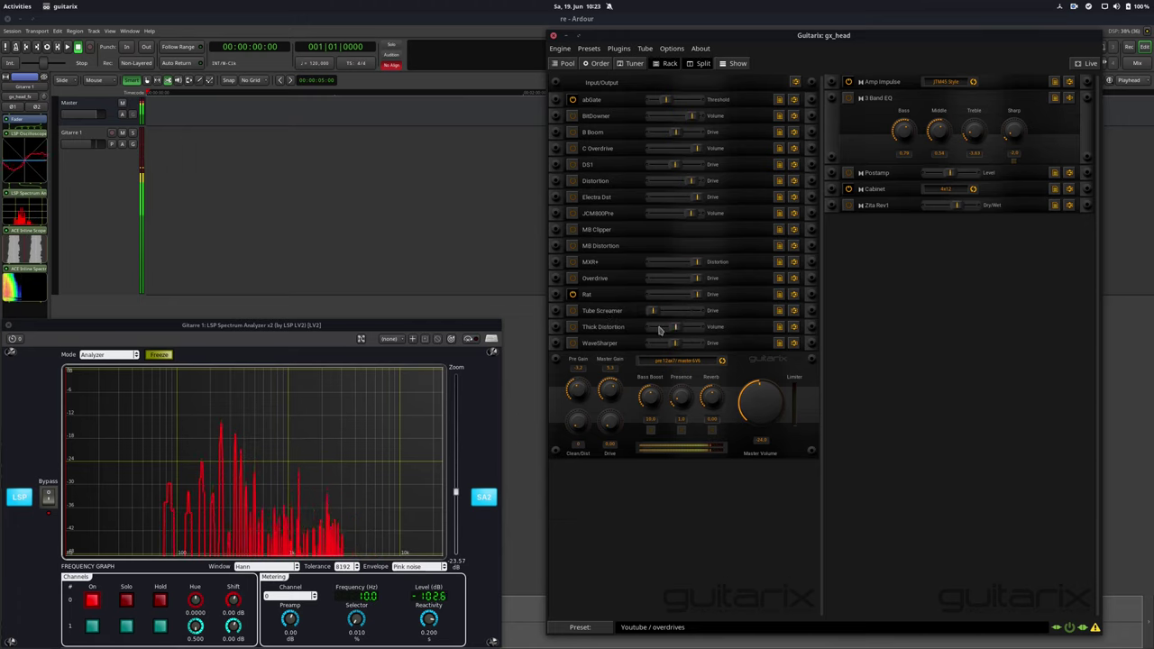
left_click(572, 294)
Expand and enable Tube Screamer, adjust its level, and audition it with the drive at 1.00 and the tone at 1000, toggling it for comparison.
left_click(793, 311)
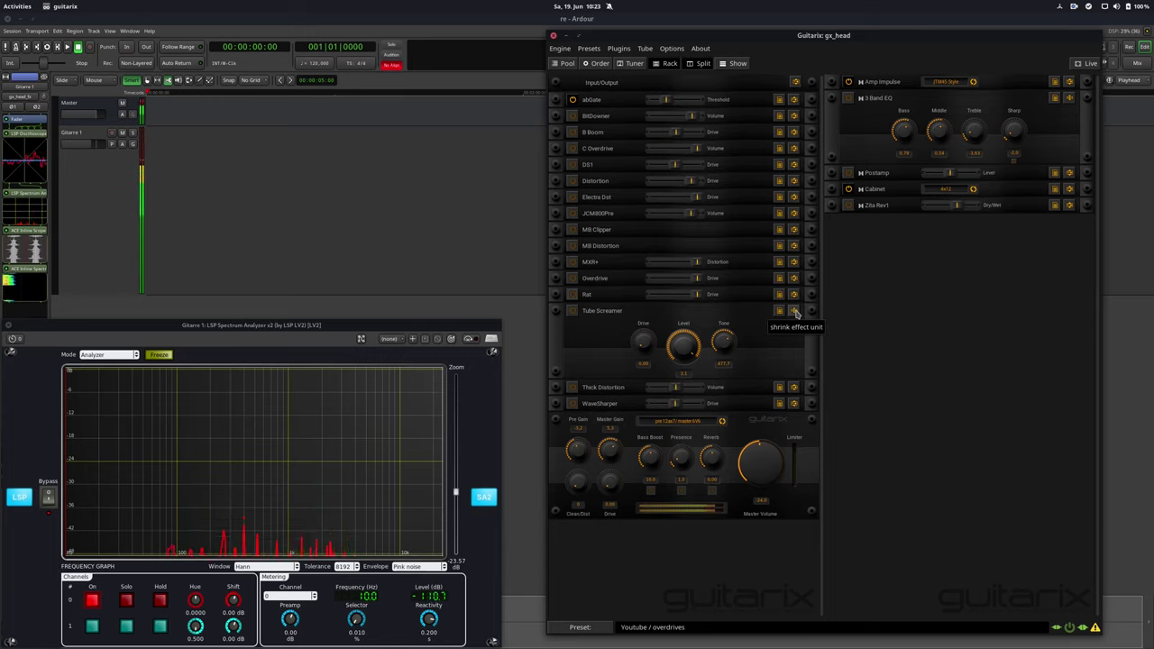
left_click(572, 310)
scroll(698, 350, "down", 5)
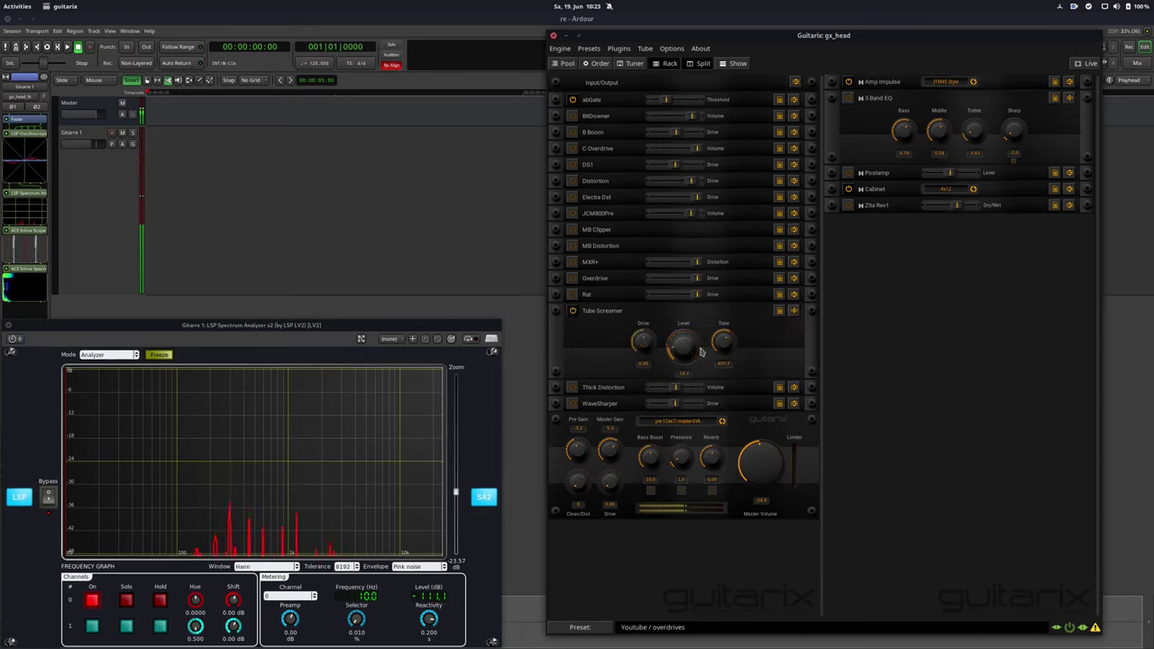
scroll(699, 351, "up", 1)
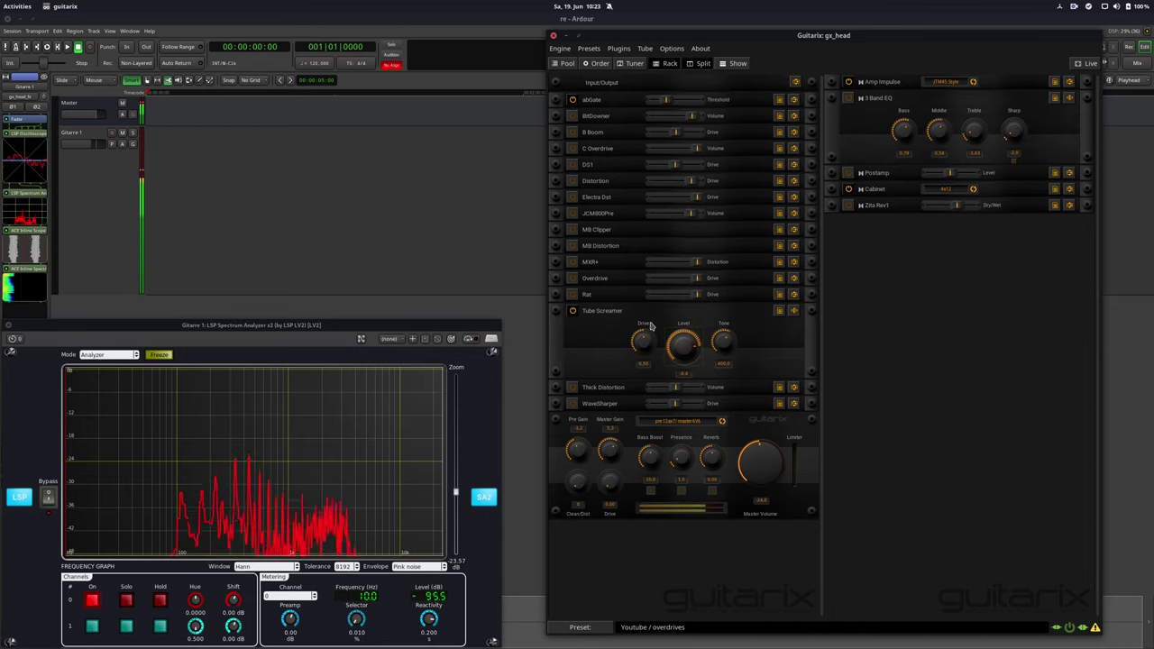
left_click(572, 311)
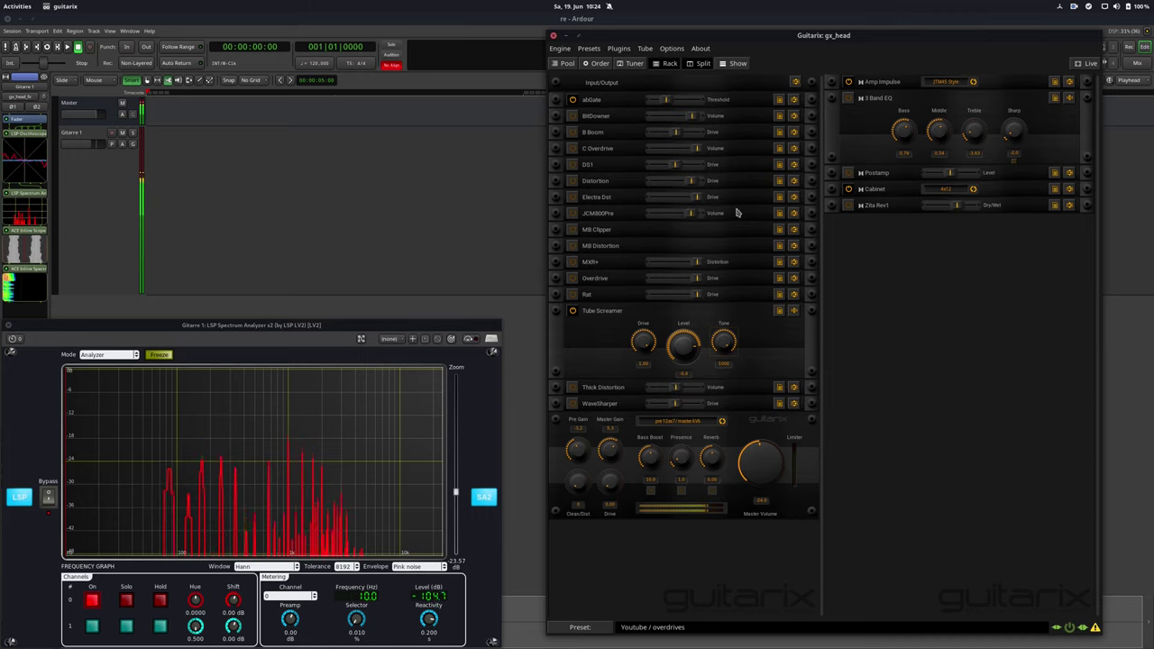
With abGate switched off, compare Tube Screamer on and off at drive 0.00, lower its level, and re-enable abGate.
left_click(571, 99)
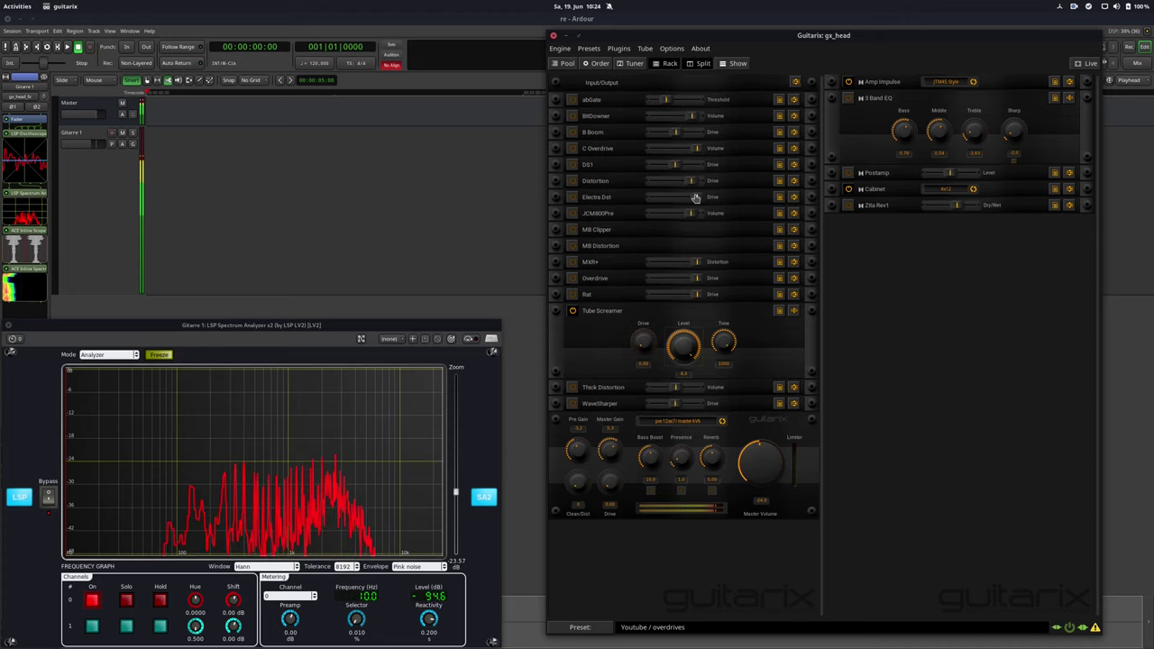
left_click(572, 311)
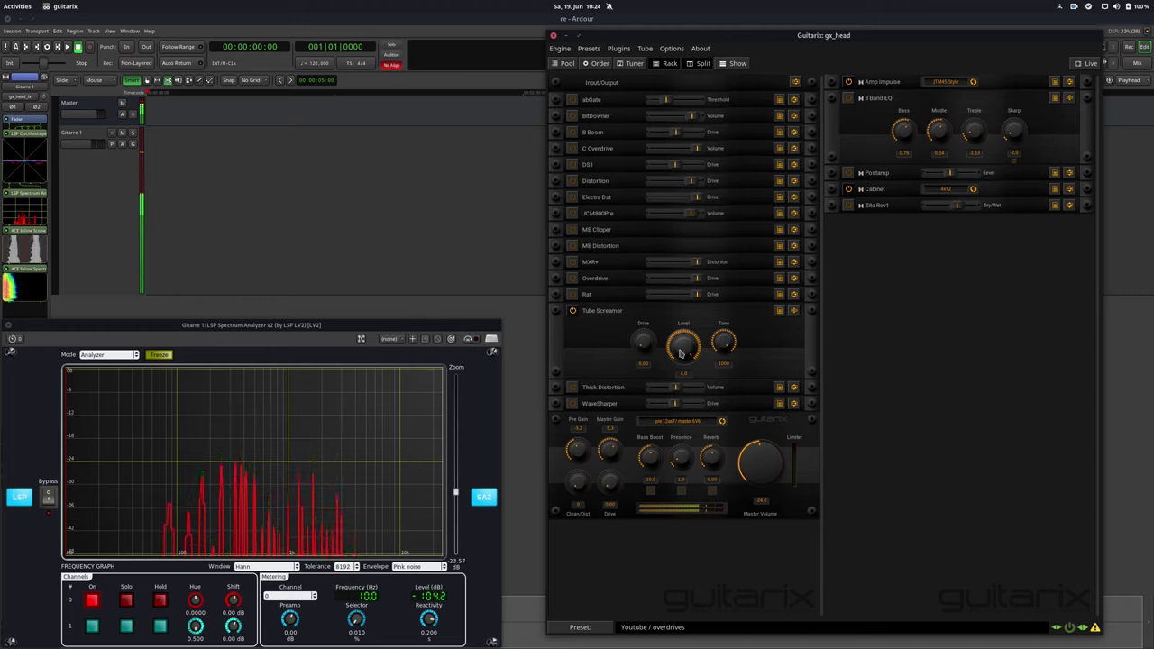
left_click_drag(687, 350, 685, 361)
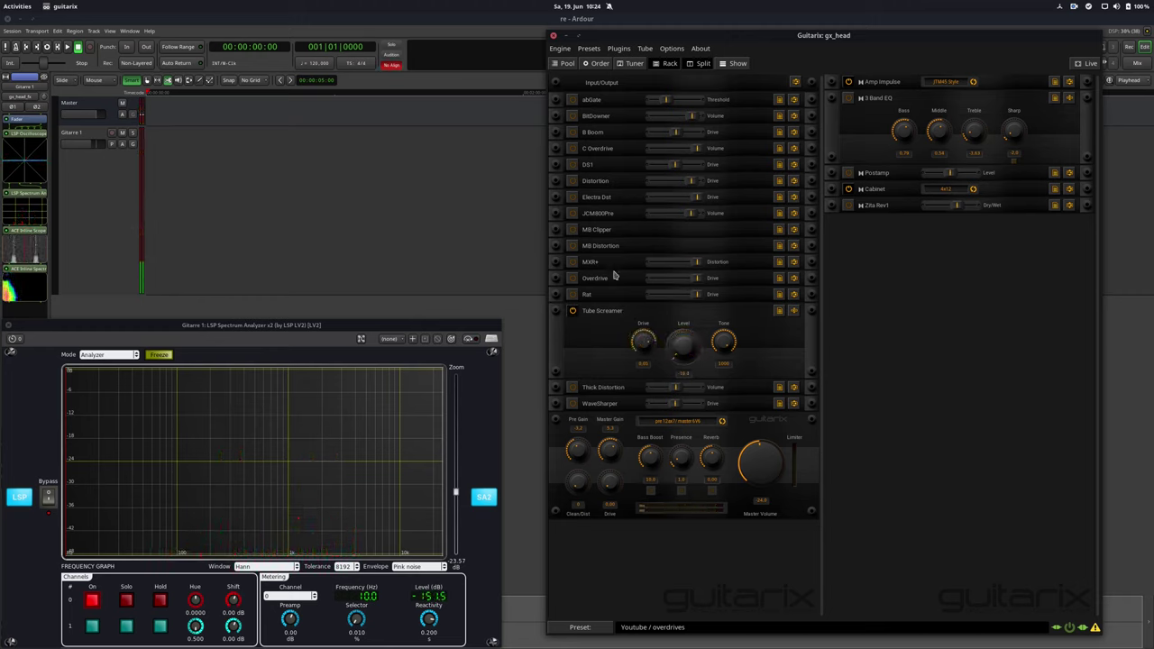
left_click(571, 99)
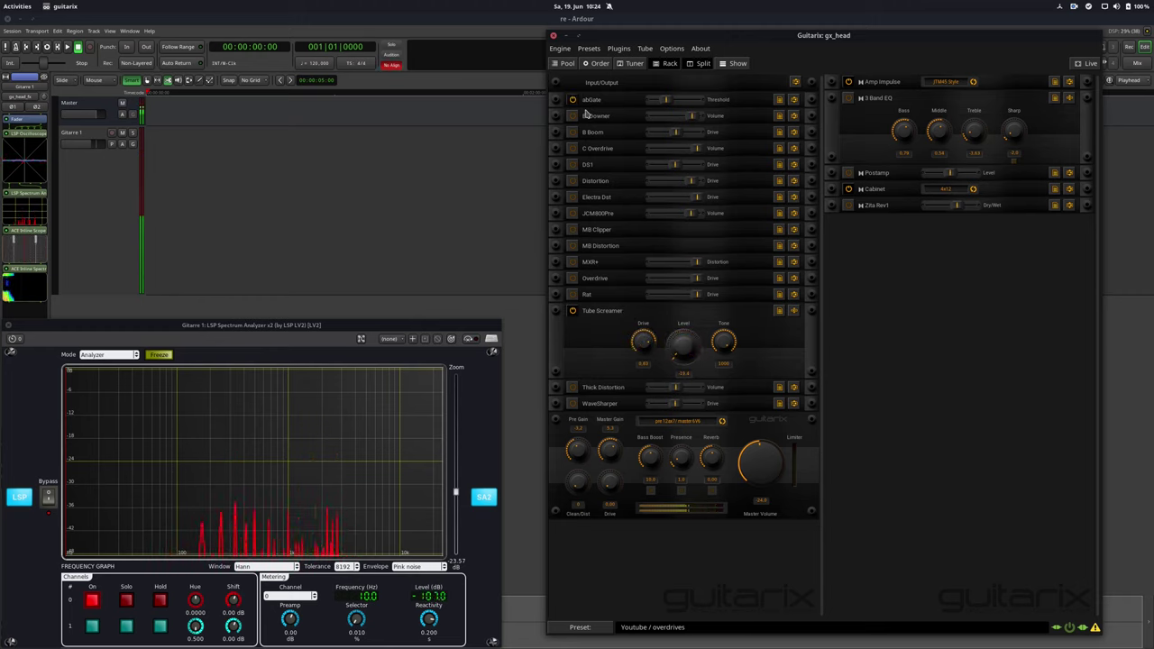
Raise Tube Screamer's level again, audition it with the drive at 1.00, then switch it off and collapse it.
left_click_drag(673, 348, 672, 324)
scroll(680, 335, "up", 5)
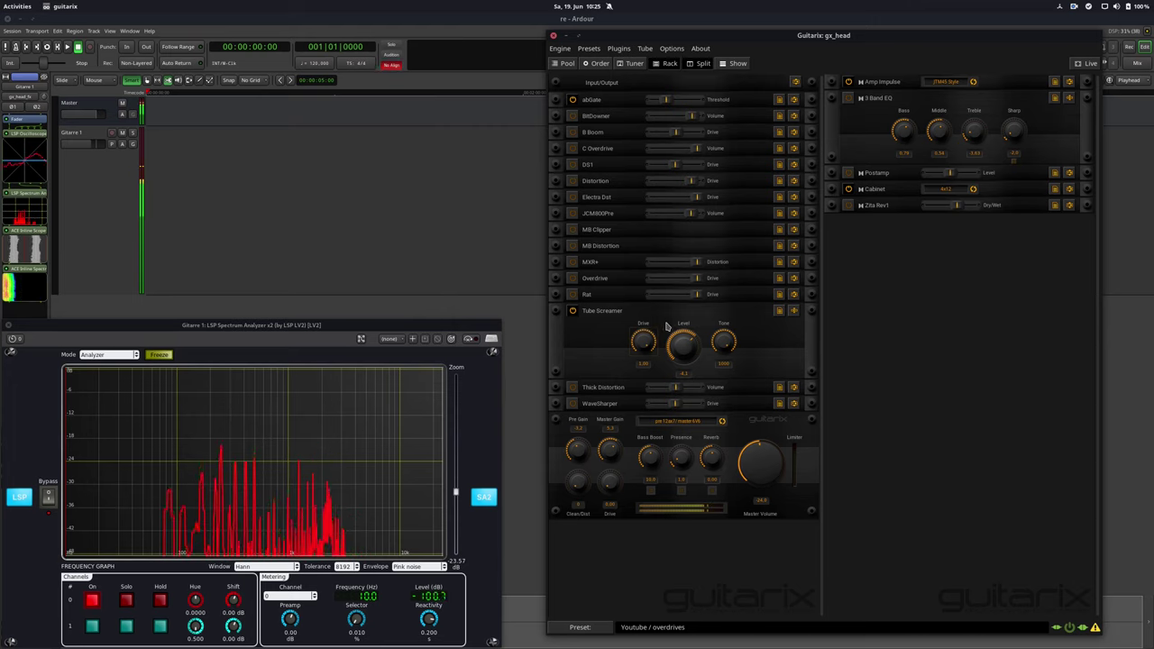
left_click(793, 310)
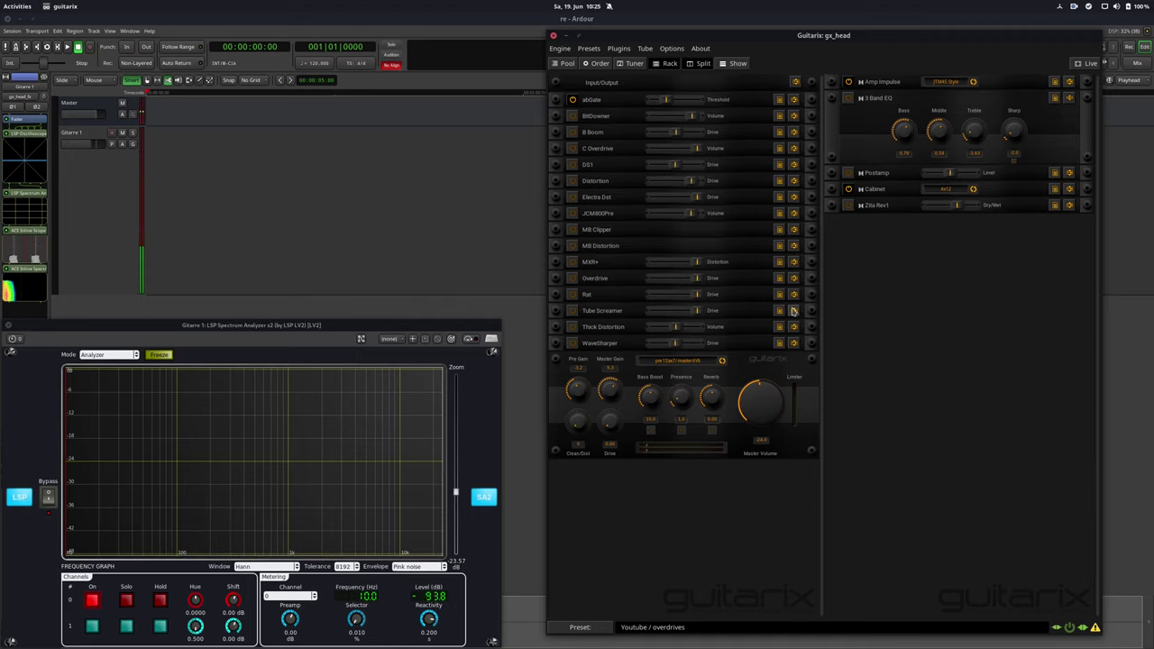
Expand and enable Thick Distortion, then audition it while raising its thickness, input and volume.
left_click(793, 326)
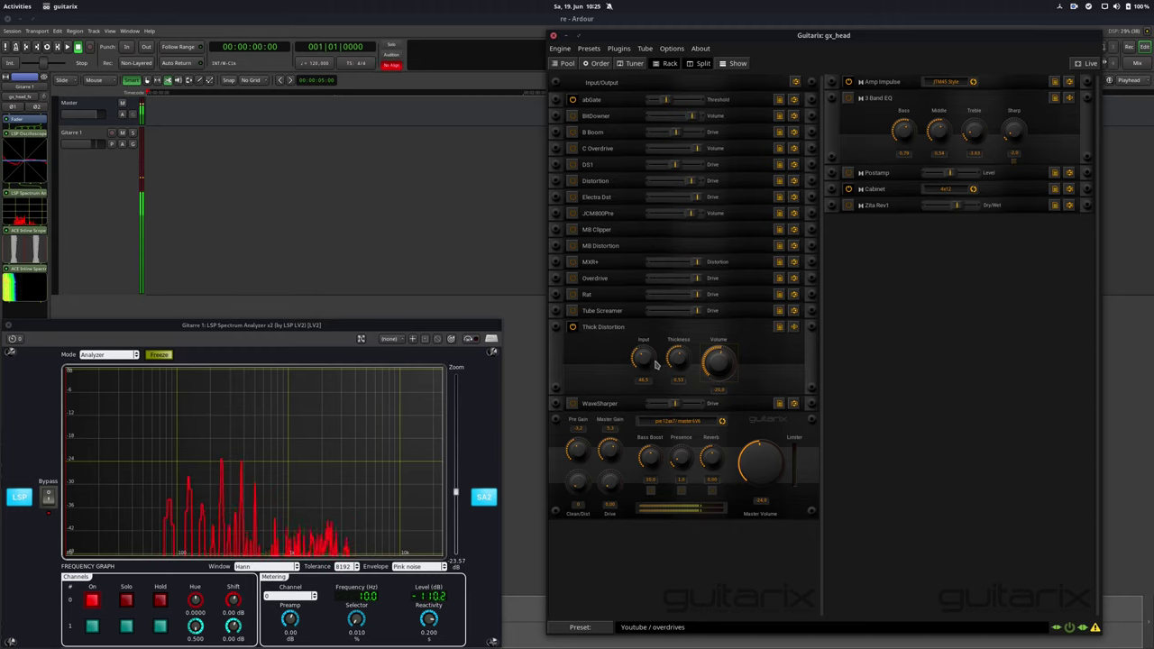
left_click_drag(651, 347, 657, 341)
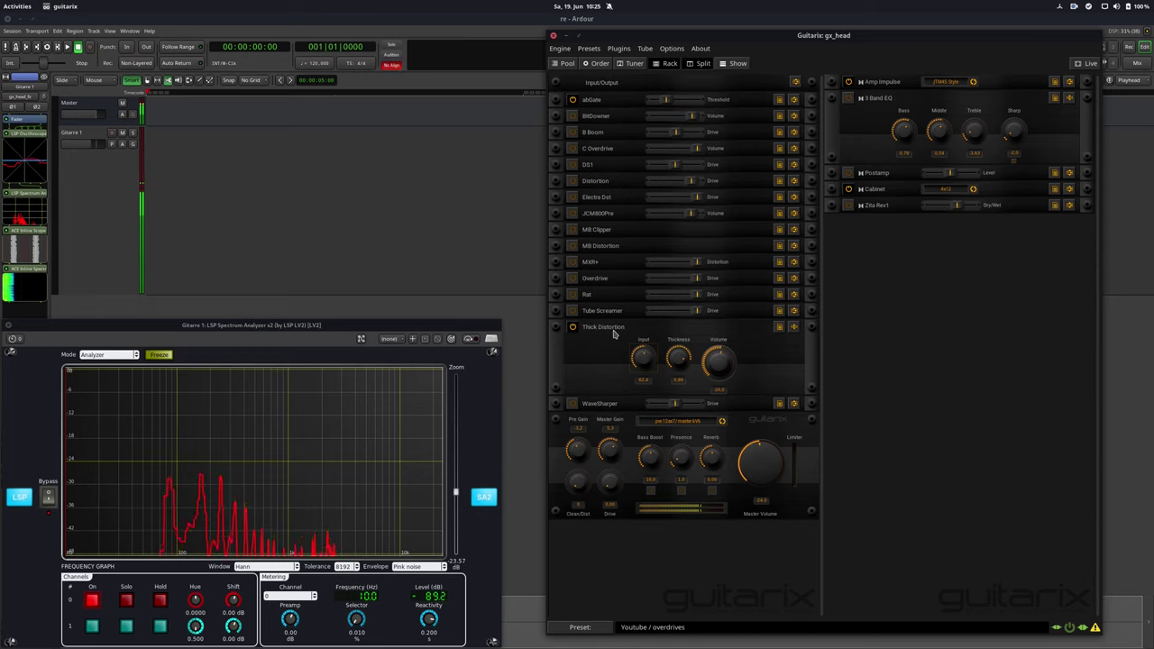
left_click_drag(648, 361, 648, 352)
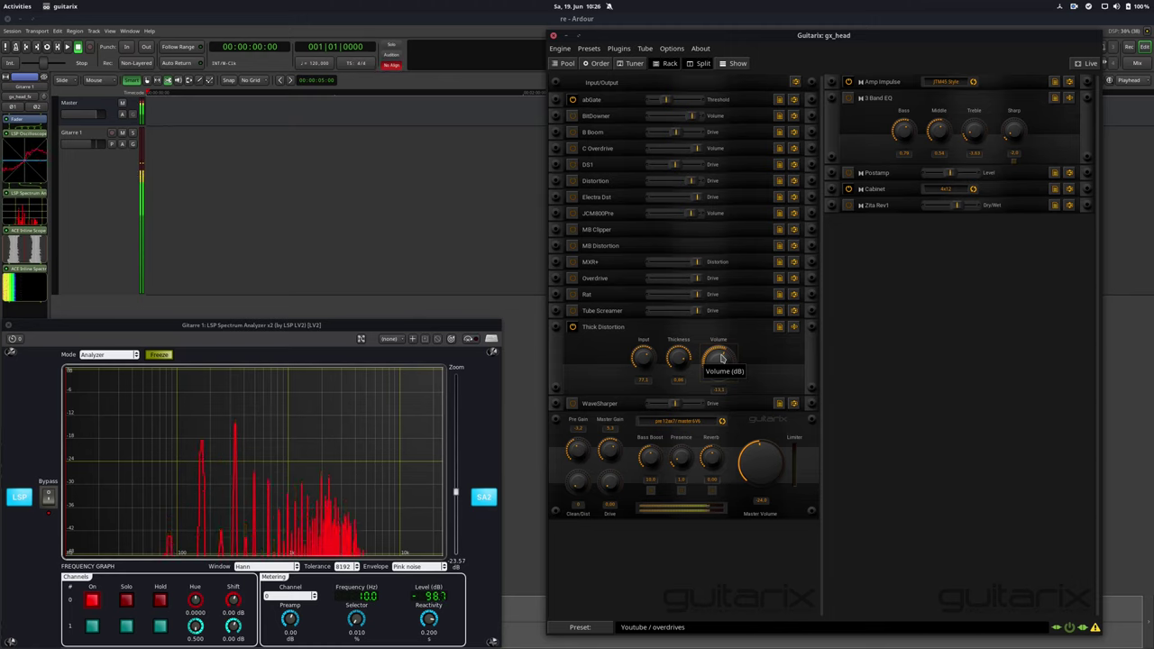
Toggle Thick Distortion for comparison, raise its input to 120.0 and lower it again, then switch it off and collapse it.
left_click(572, 328)
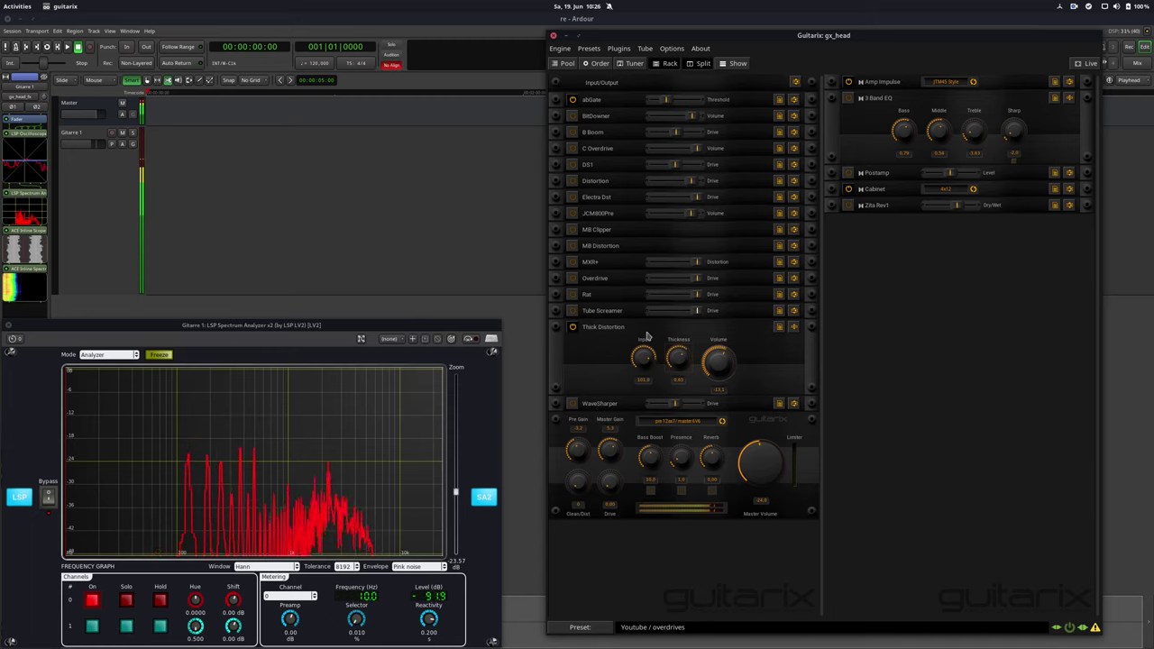
scroll(649, 356, "up", 3)
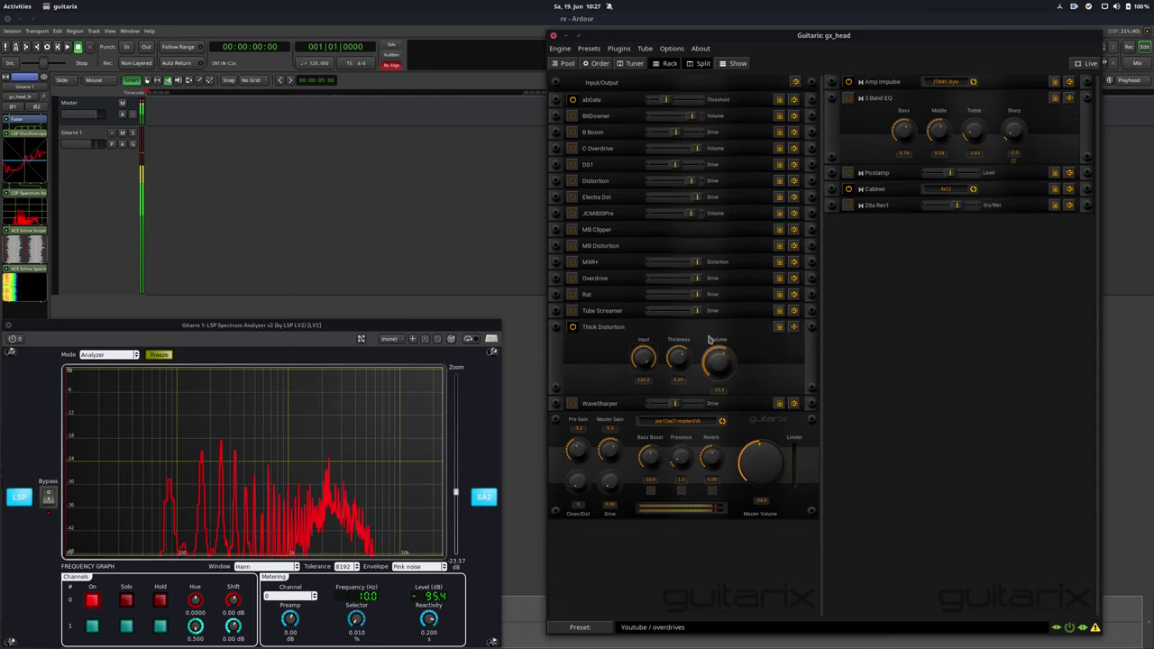
left_click_drag(641, 358, 646, 420)
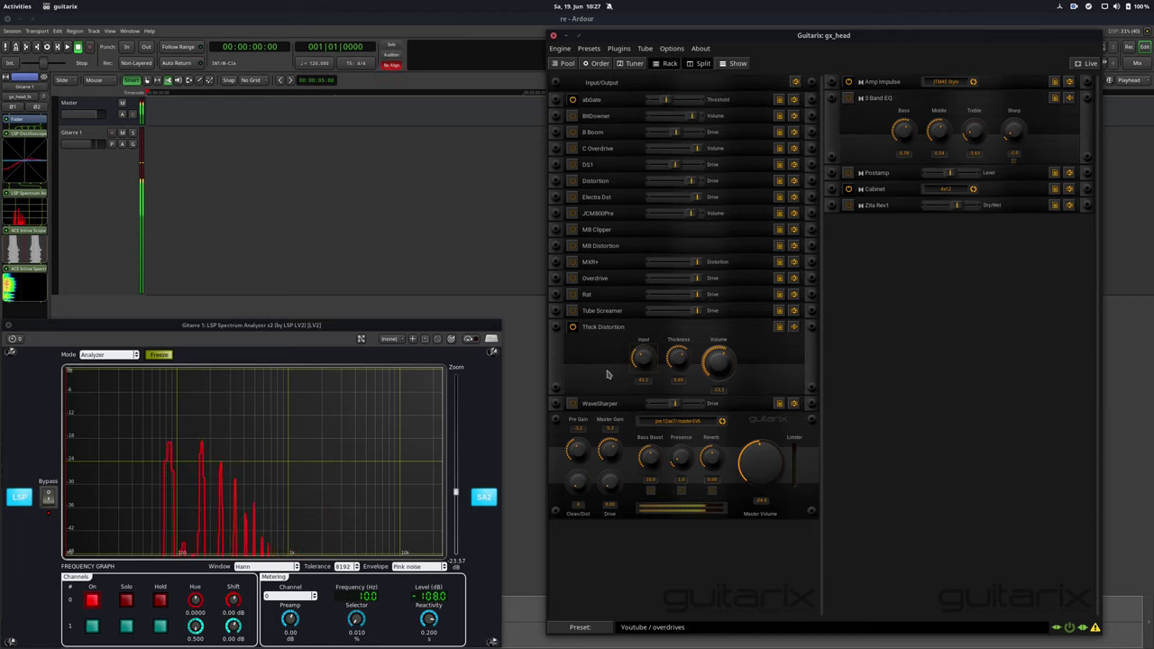
left_click(572, 326)
left_click(792, 326)
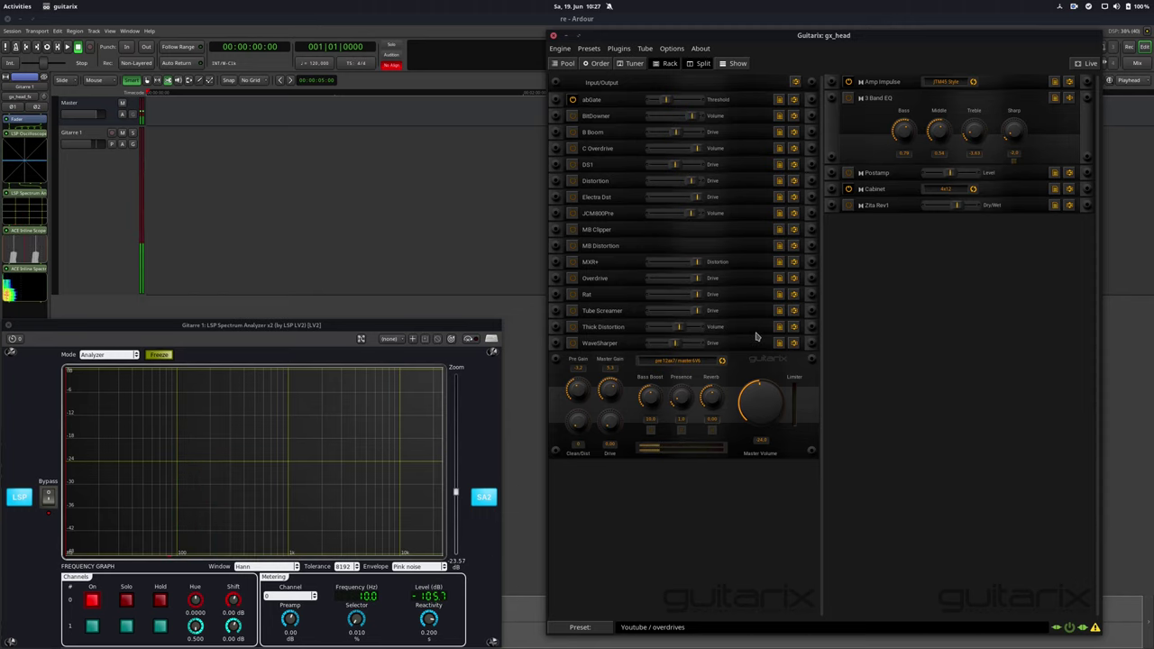
Expand and enable WaveSharper, raise its drive, lower its gain, and reduce the master volume slightly.
left_click(793, 343)
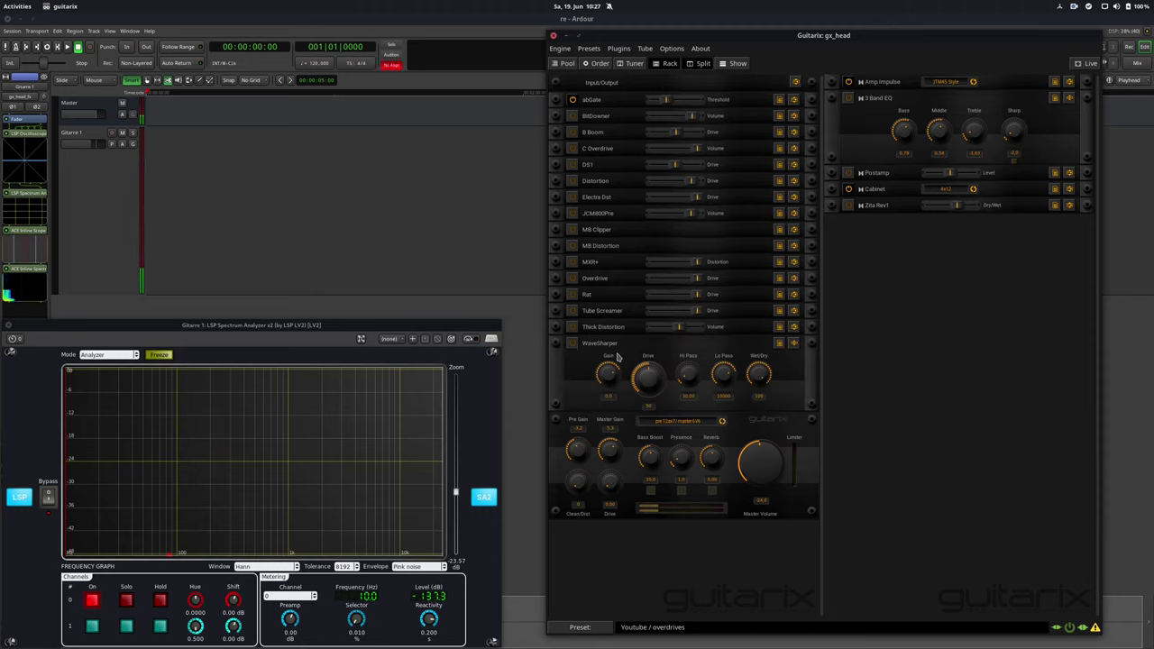
left_click(573, 342)
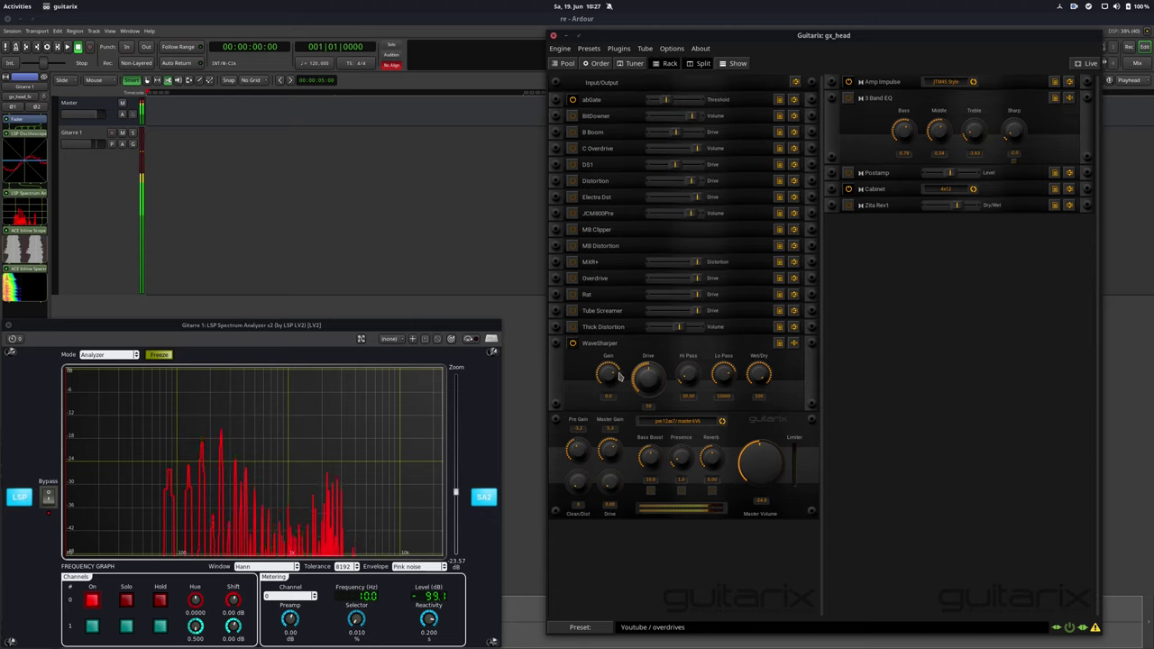
left_click_drag(658, 365, 625, 324)
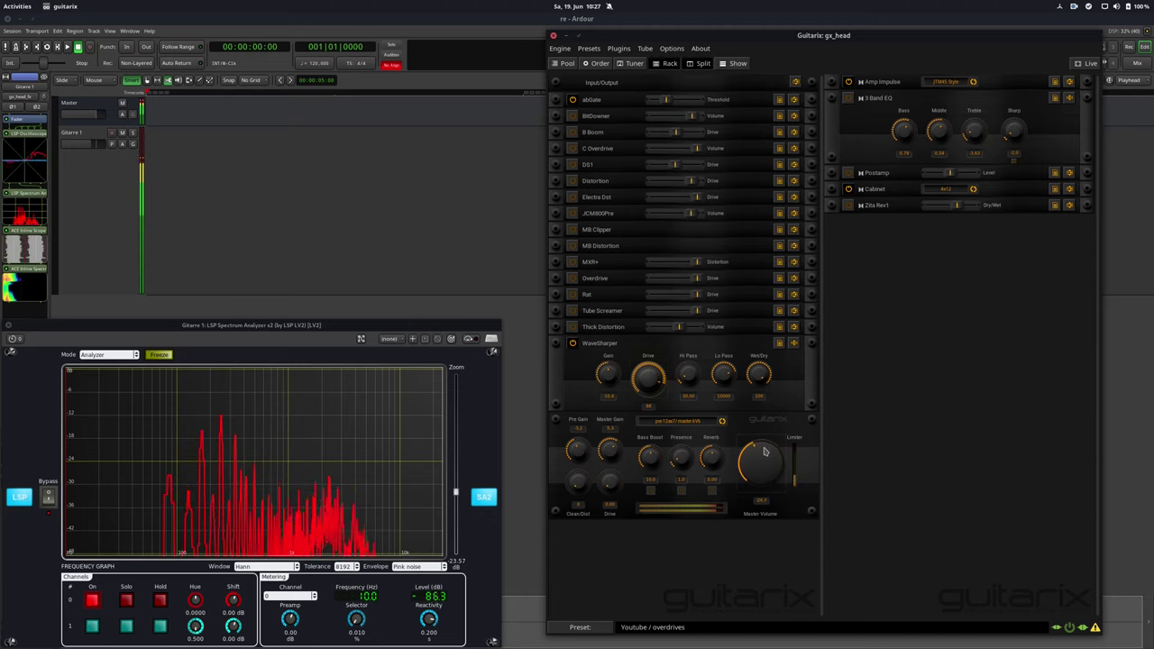
scroll(765, 452, "down", 3)
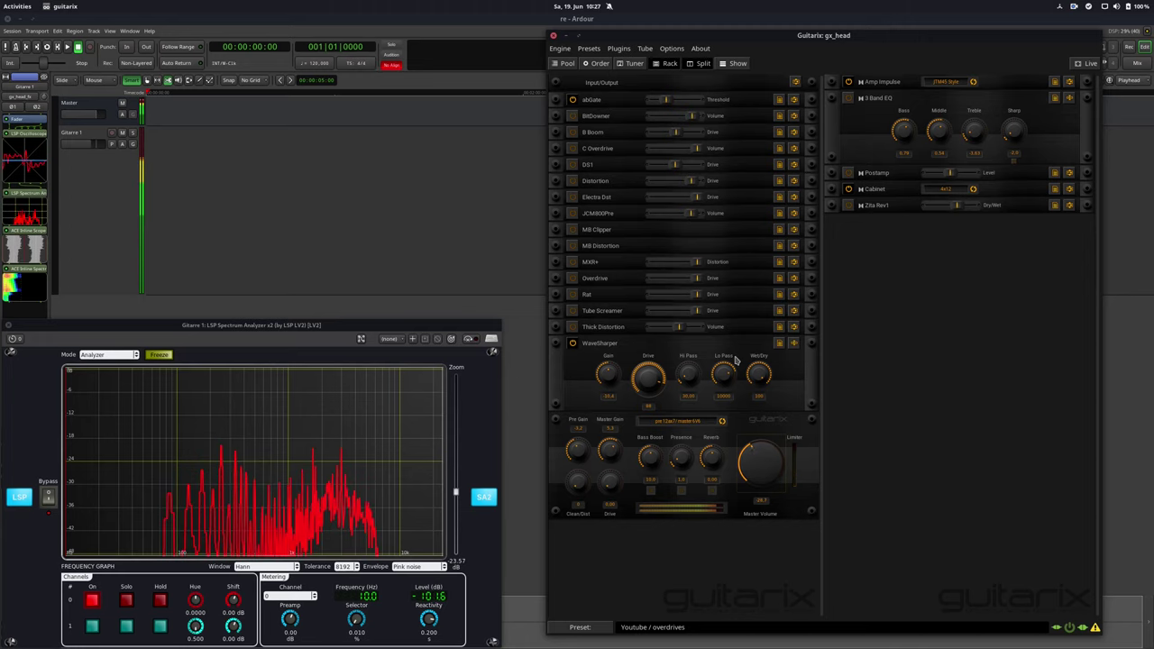
Sweep WaveSharper's Lo Pass down to 1000 and up to 20000, then its Hi Pass up and back down.
left_click_drag(737, 361, 731, 430)
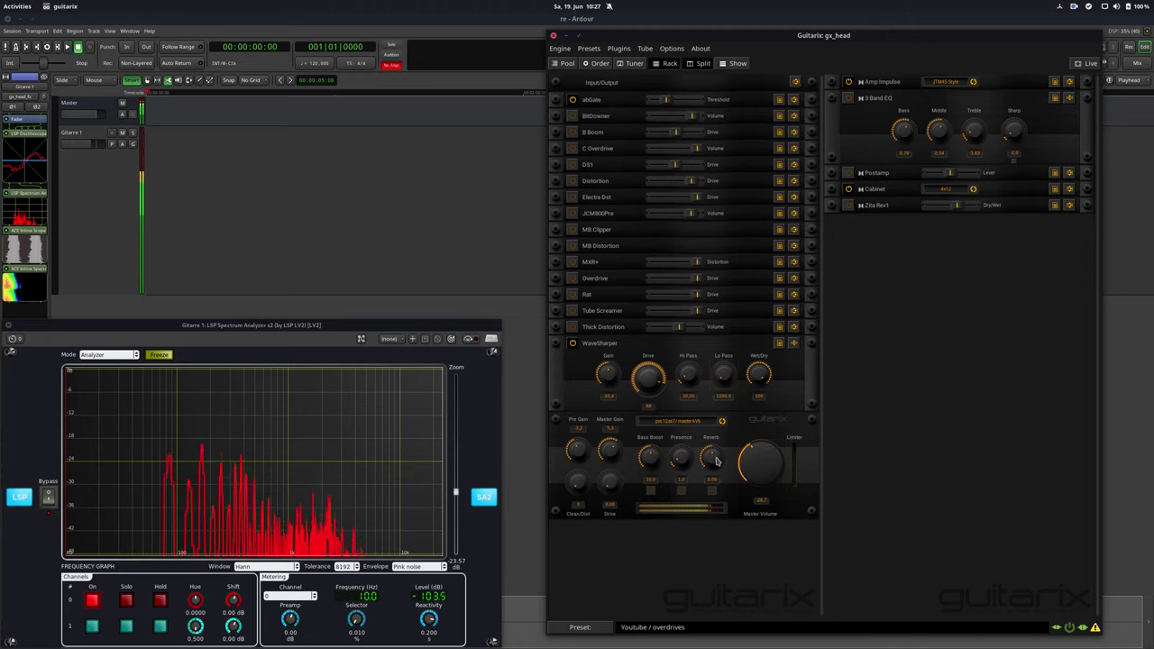
left_click_drag(741, 386, 739, 280)
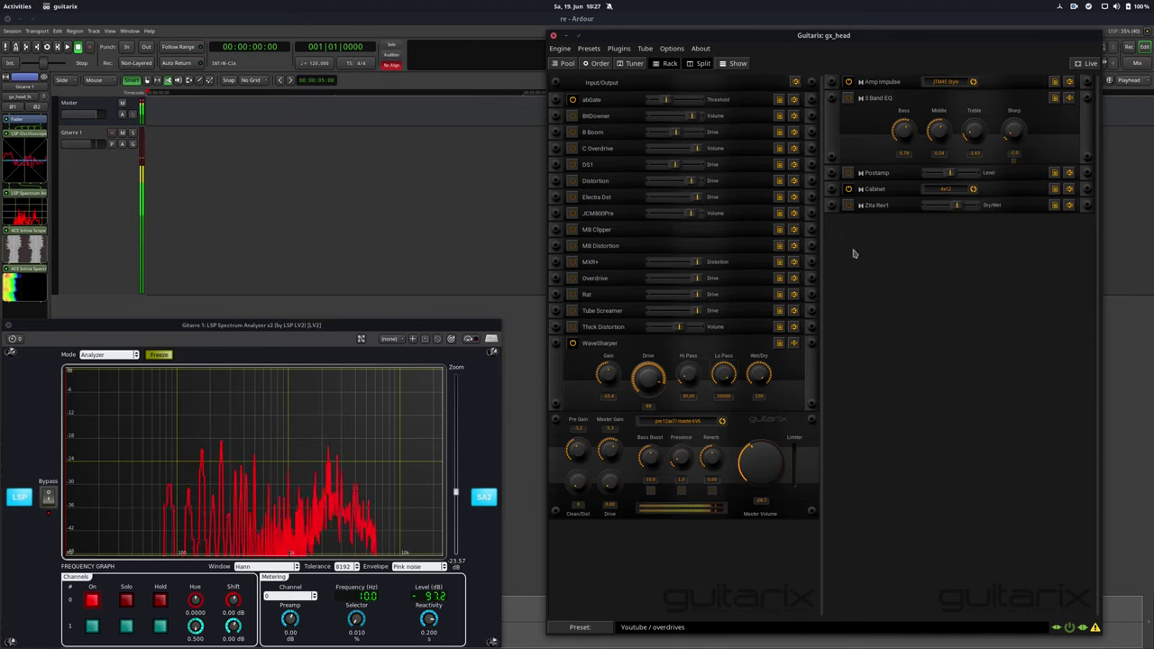
left_click_drag(700, 383, 692, 302)
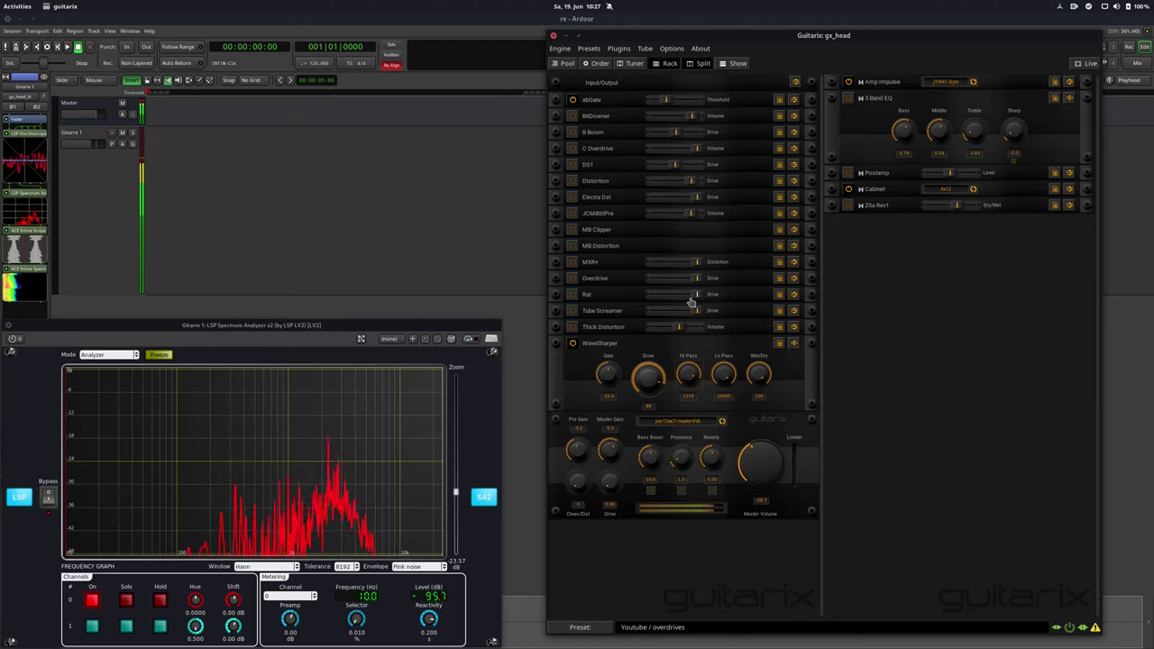
left_click_drag(702, 373, 701, 428)
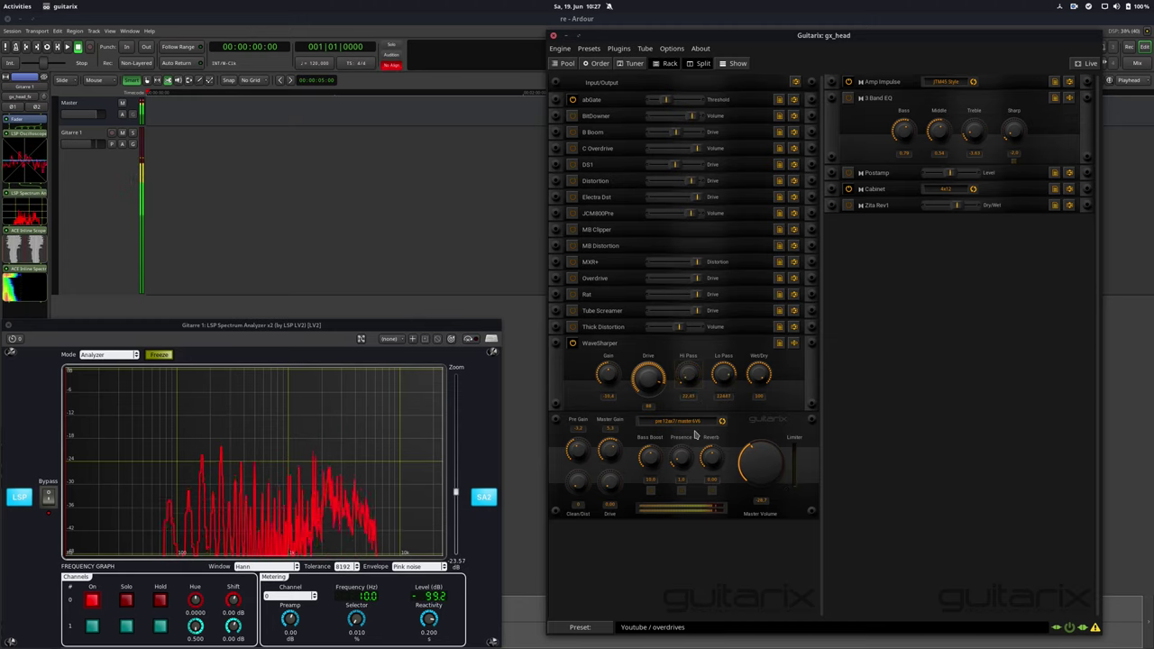
Raise WaveSharper's Hi Pass, lower its Lo Pass and Wet/Dry mix, and readjust its gain and drive.
left_click_drag(690, 379, 688, 331)
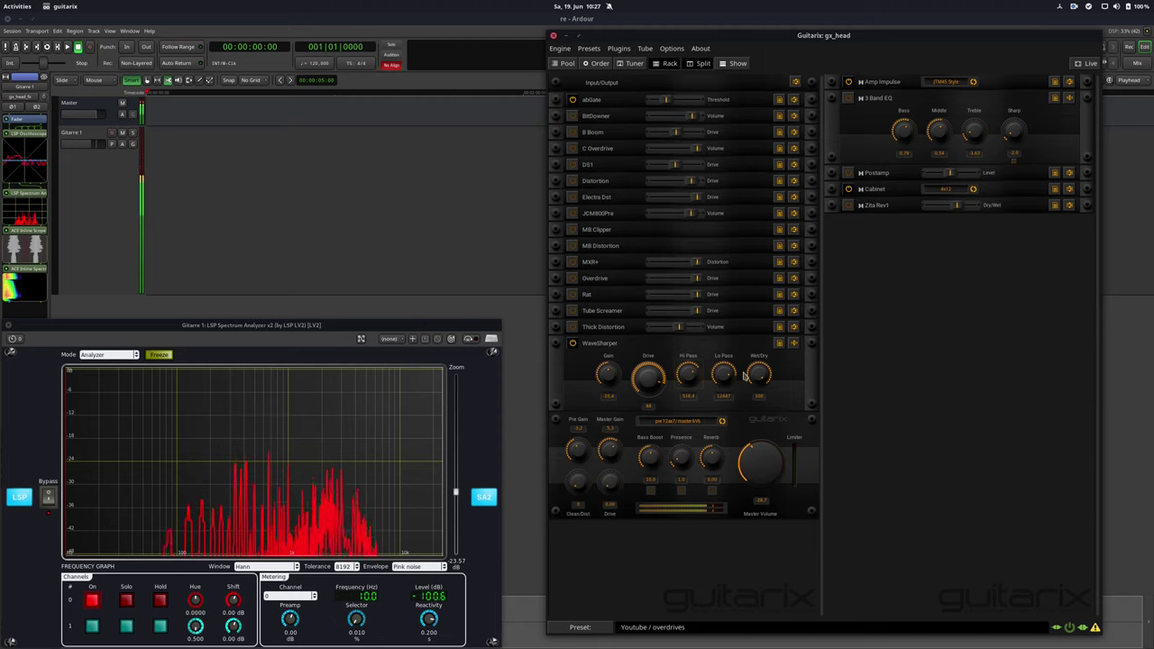
left_click_drag(726, 382, 716, 412)
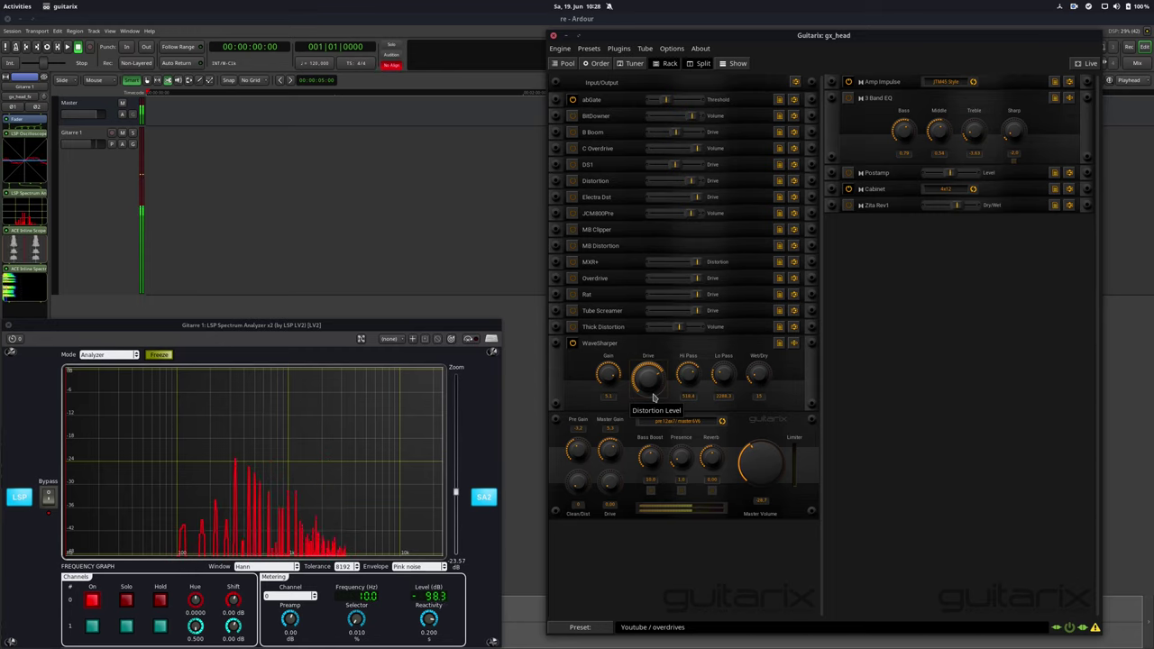
left_click_drag(653, 397, 649, 368)
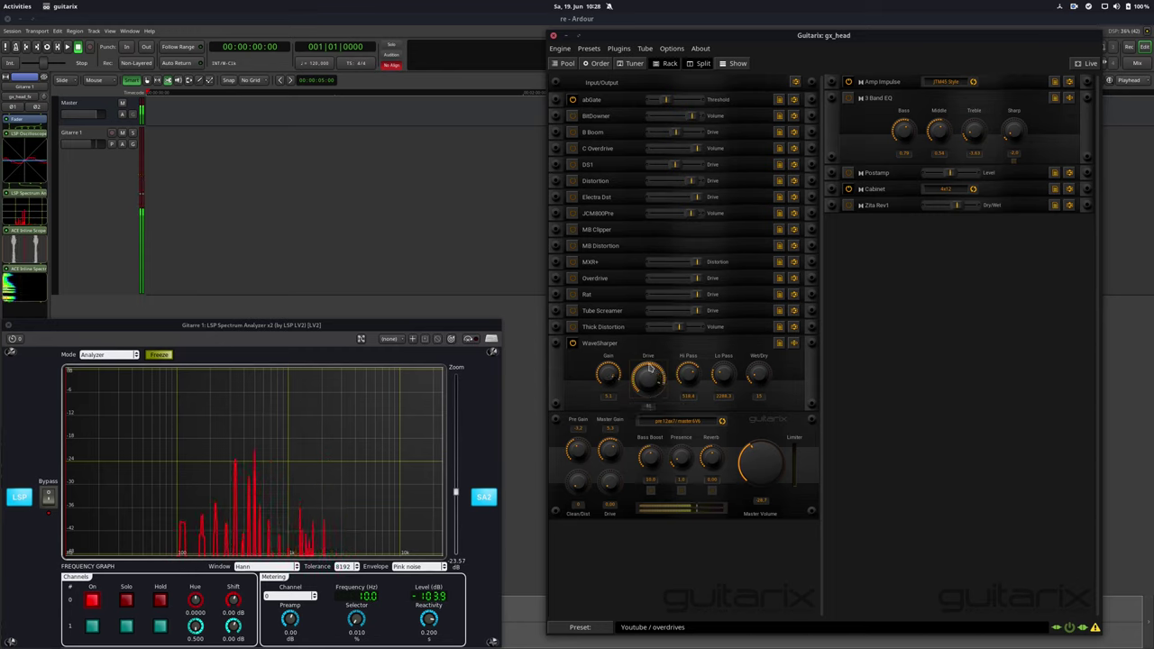